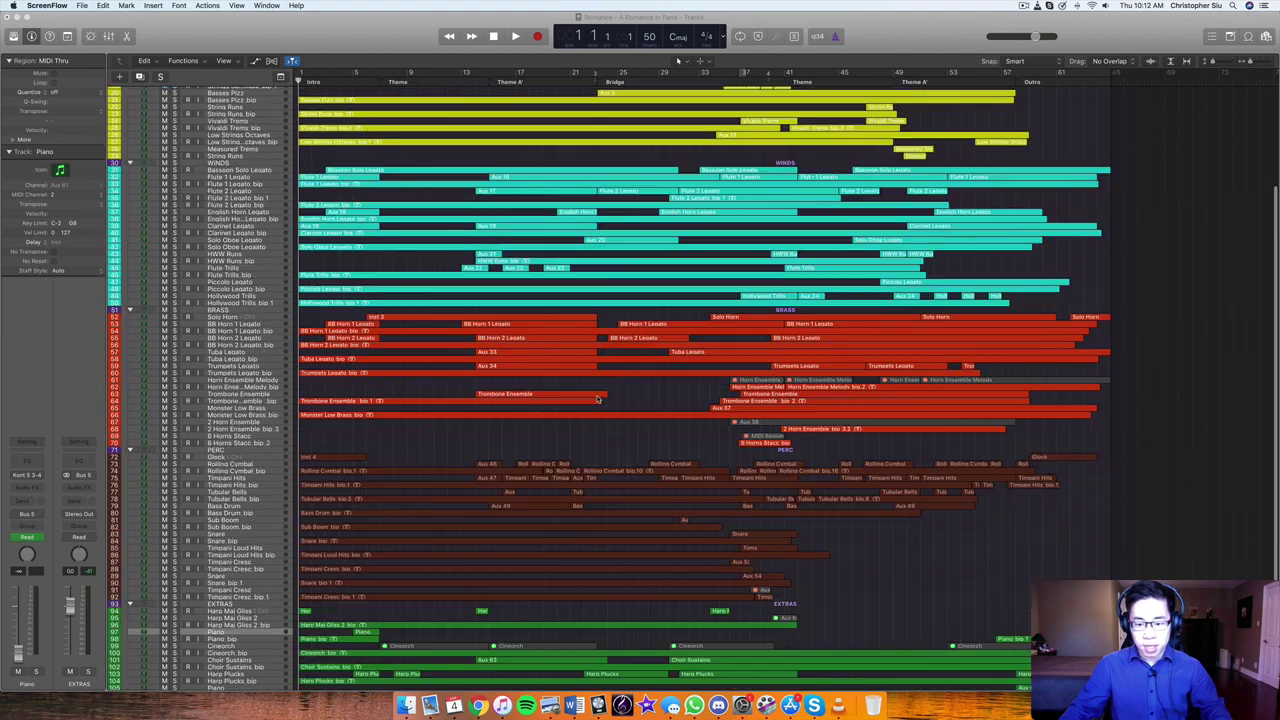
Examine the full orchestral arrangement from the STRINGS tracks down to the EXTRAS tracks
{"action": "scroll", "coordinate": [575, 404], "scroll_direction": "up", "scroll_amount": 3}
{"action": "scroll", "coordinate": [575, 404], "scroll_direction": "up", "scroll_amount": 3}
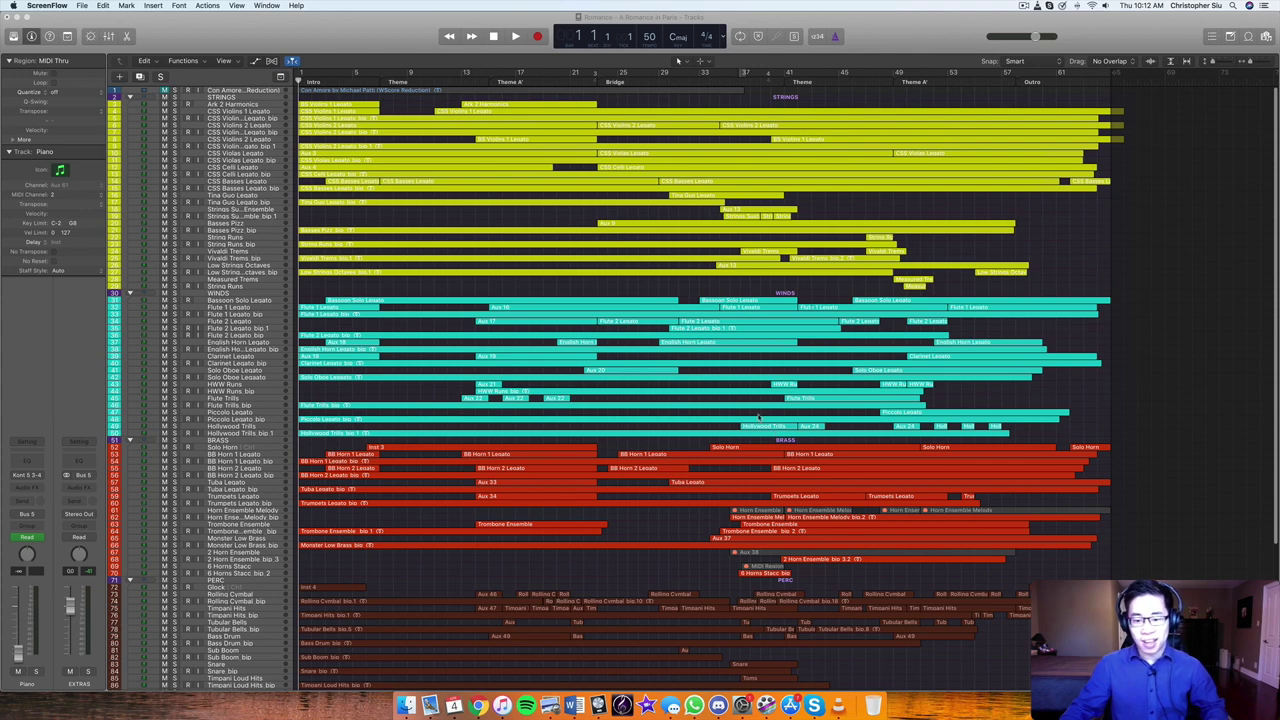
{"action": "scroll", "coordinate": [758, 415], "scroll_direction": "down", "scroll_amount": 5}
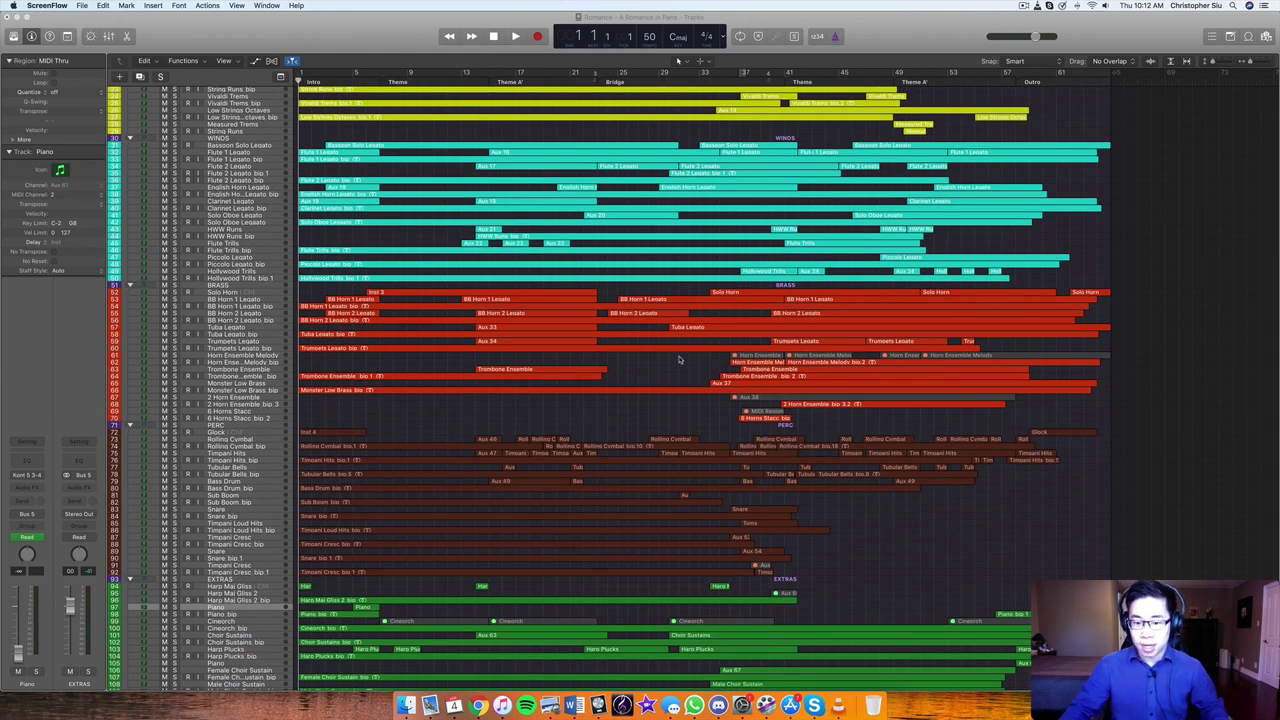
{"action": "scroll", "coordinate": [683, 363], "scroll_direction": "down", "scroll_amount": 2}
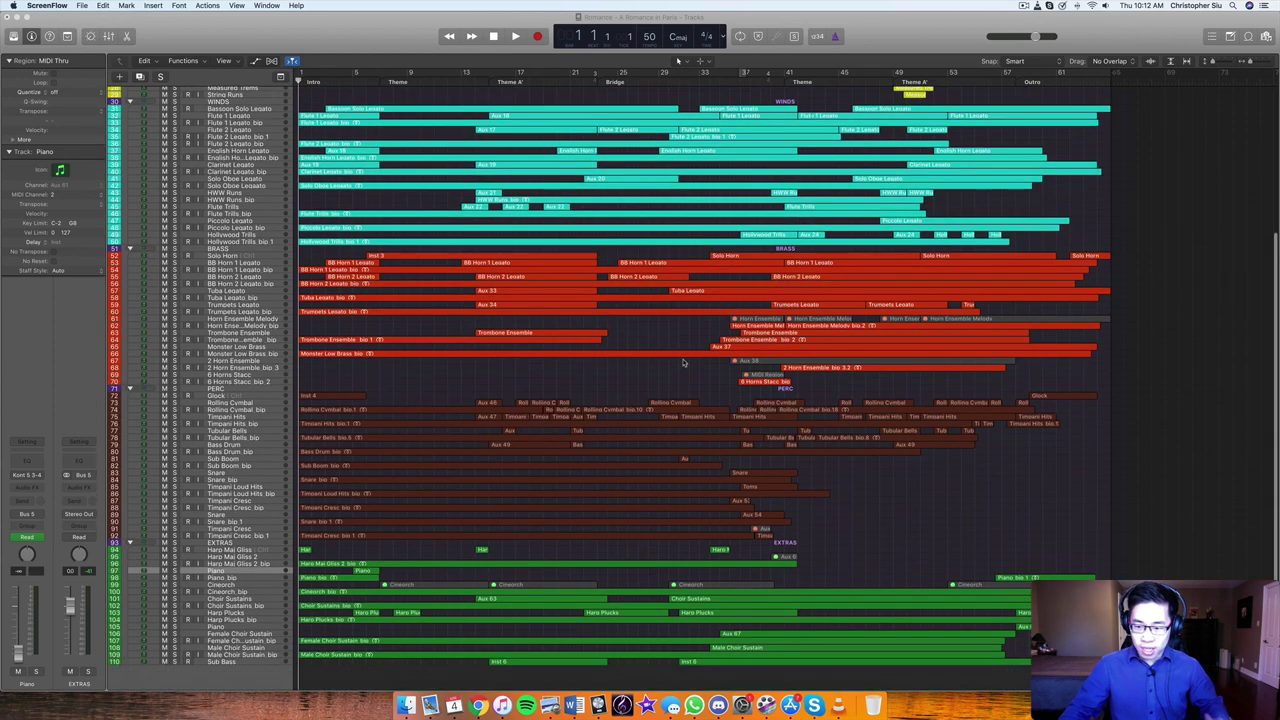
{"action": "scroll", "coordinate": [682, 365], "scroll_direction": "up", "scroll_amount": 6}
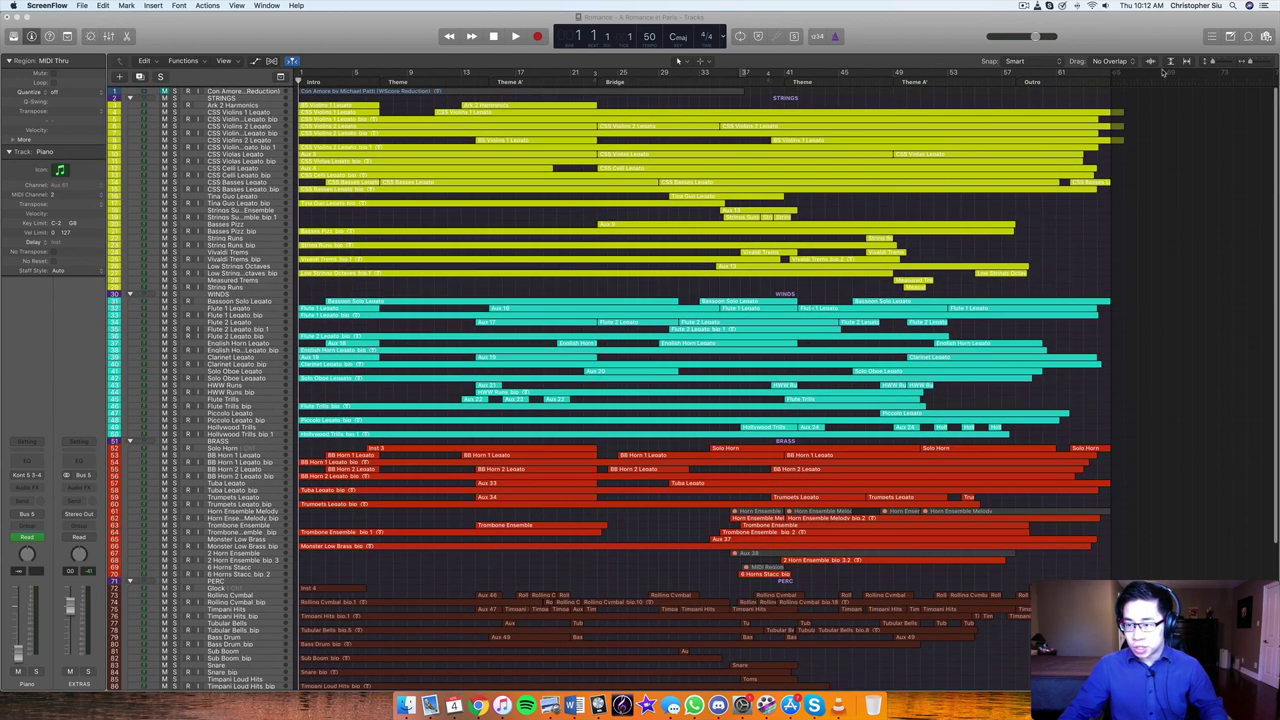
{"action": "left_click", "coordinate": [1249, 62]}
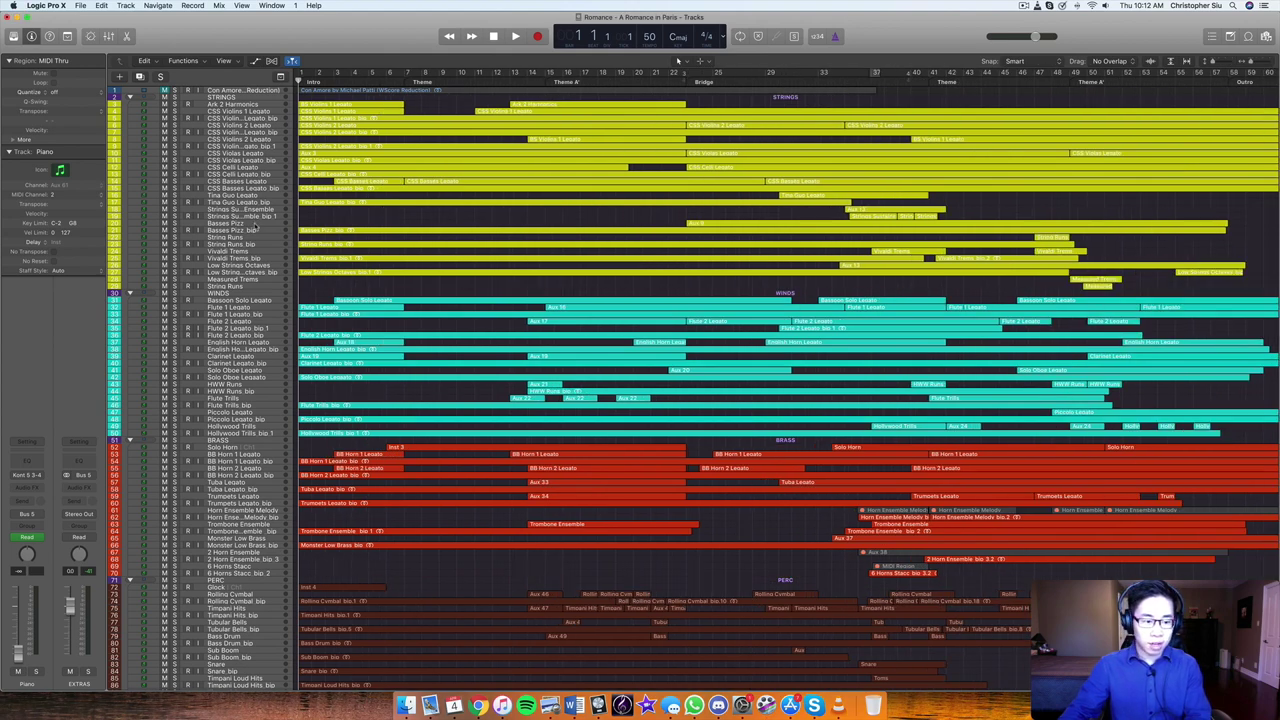
{"action": "scroll", "coordinate": [479, 603], "scroll_direction": "down", "scroll_amount": 3}
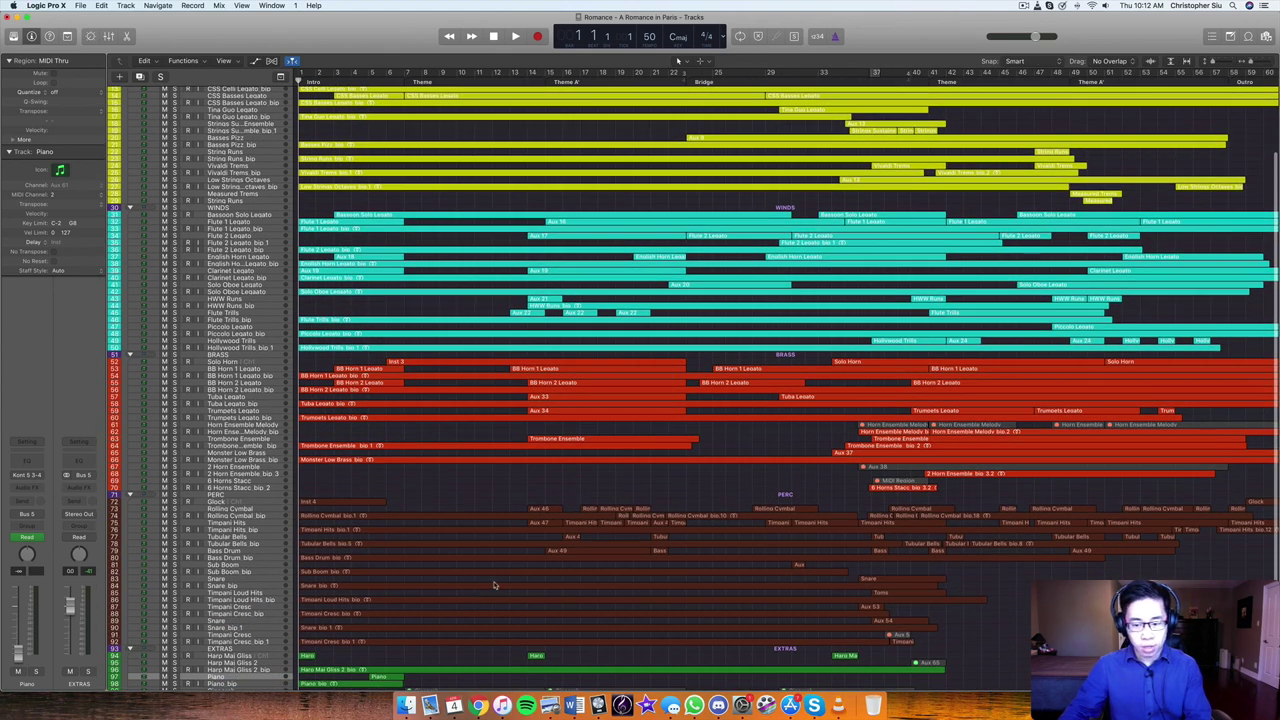
{"action": "scroll", "coordinate": [493, 585], "scroll_direction": "down", "scroll_amount": 3}
{"action": "scroll", "coordinate": [493, 585], "scroll_direction": "up", "scroll_amount": 5}
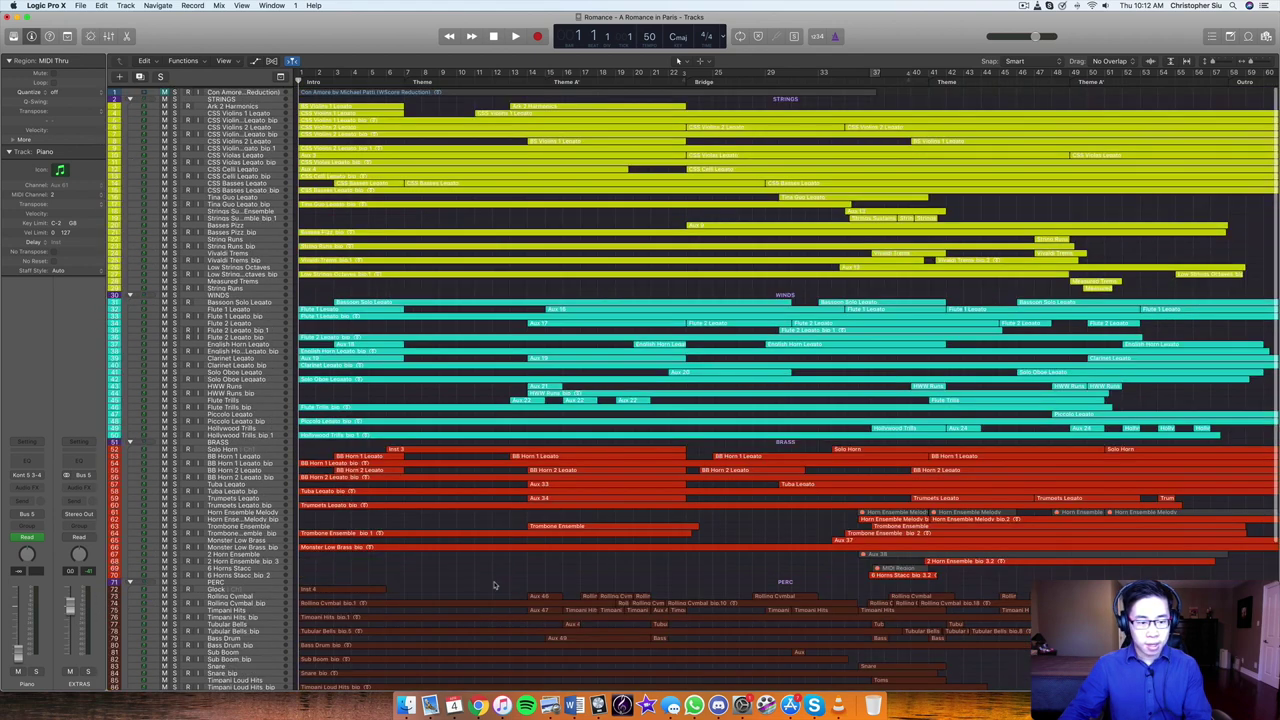
Play the intro from the beginning of the song and select the Harp Maj Gliss track in the EXTRAS group
{"action": "key", "text": "space"}
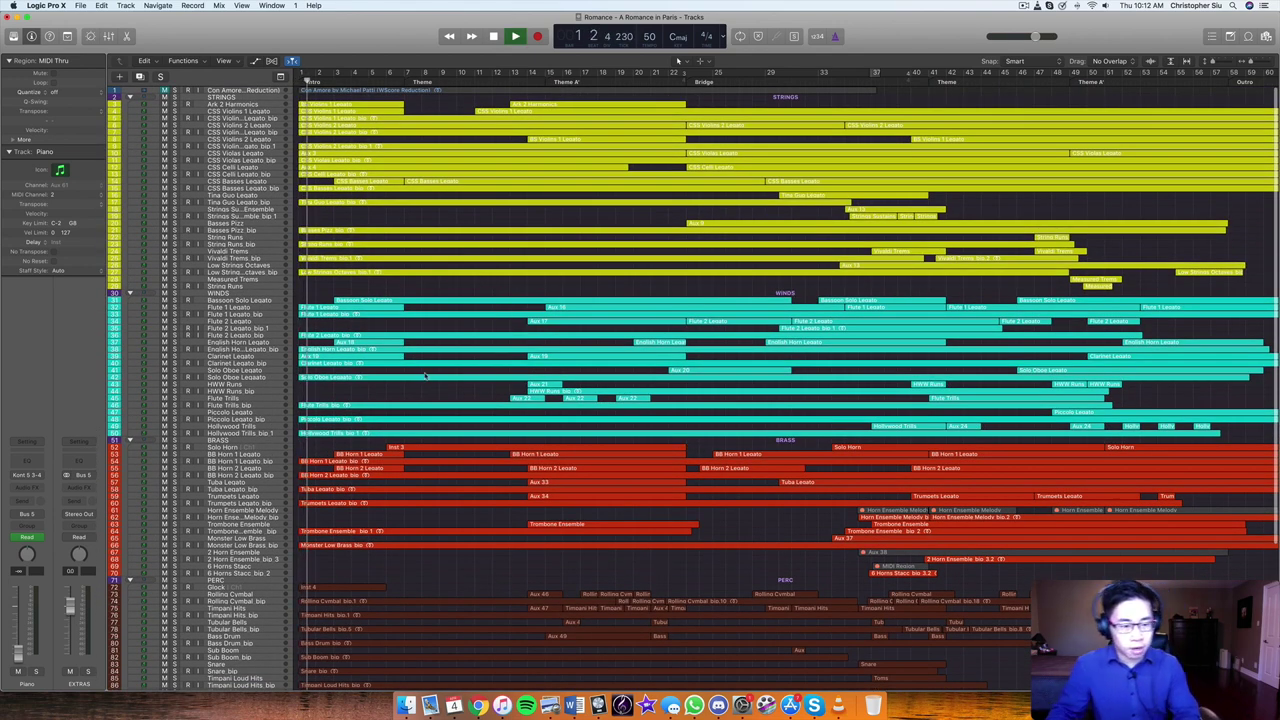
{"action": "scroll", "coordinate": [371, 457], "scroll_direction": "down", "scroll_amount": 5}
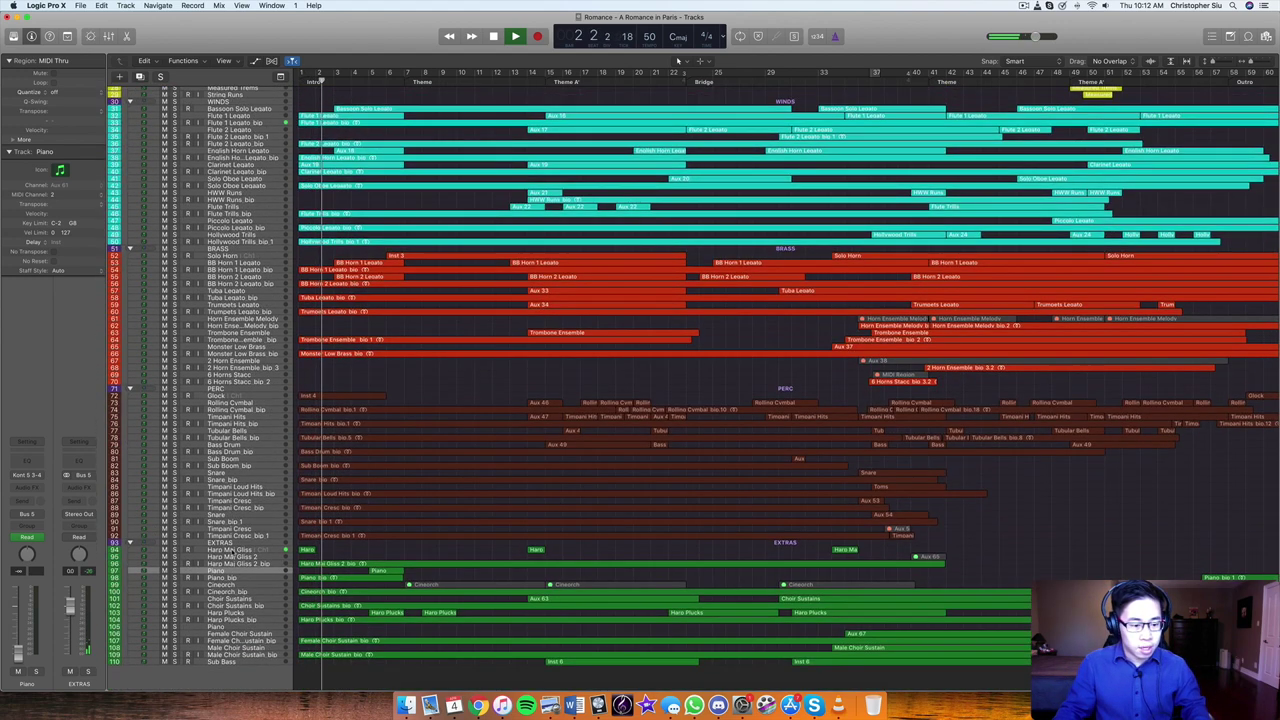
{"action": "left_click", "coordinate": [231, 550]}
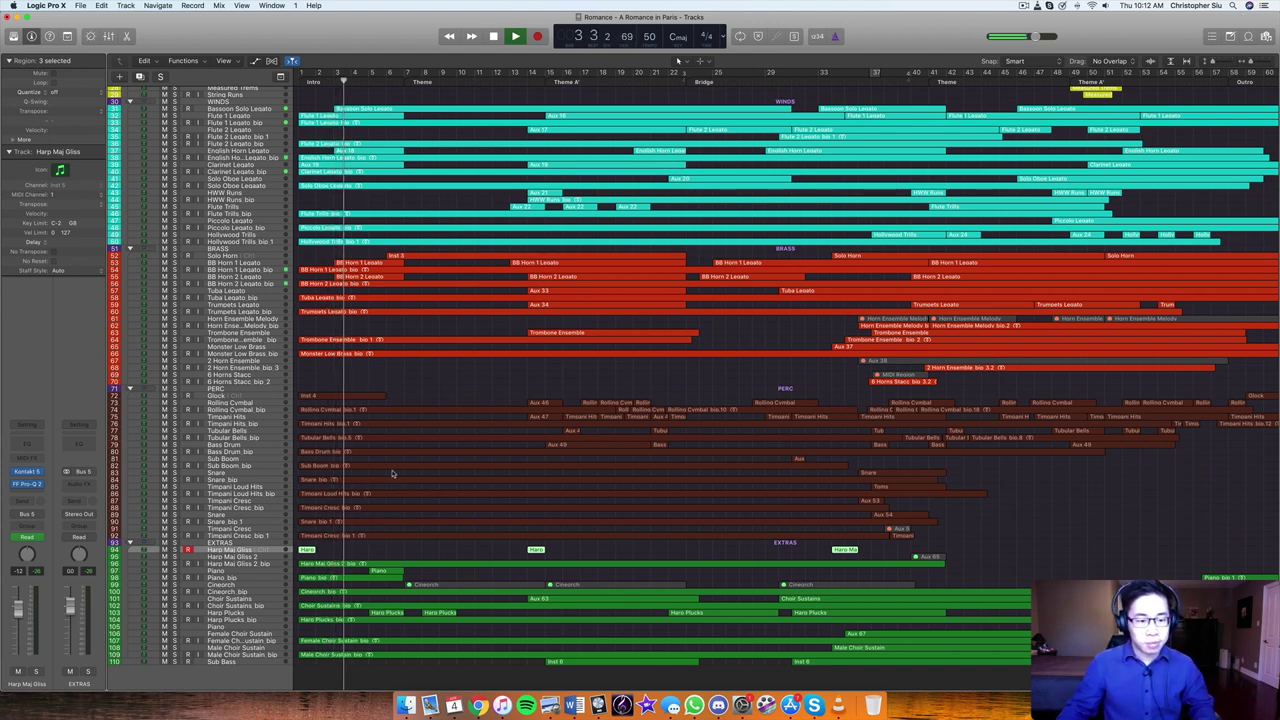
{"action": "scroll", "coordinate": [392, 470], "scroll_direction": "up", "scroll_amount": 5}
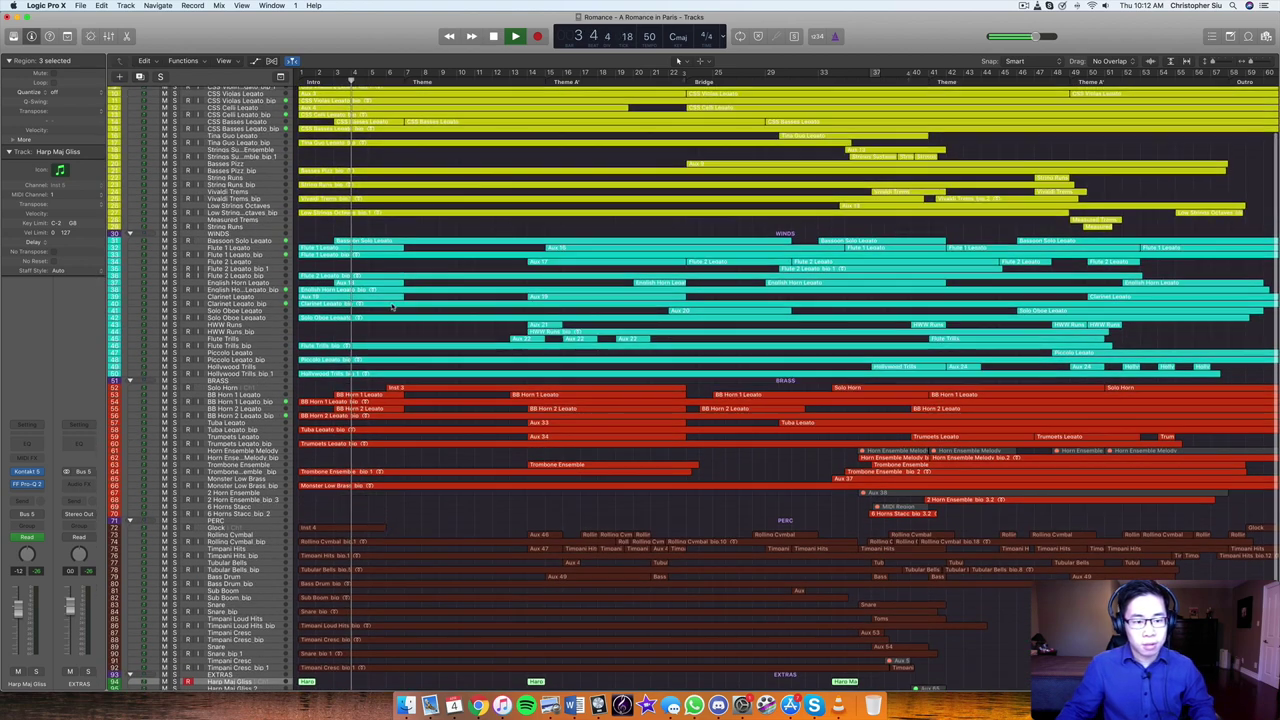
{"action": "scroll", "coordinate": [393, 308], "scroll_direction": "up", "scroll_amount": 3}
Play the intro with the string tracks from CSS Violins 1 Legato through CSS Celli Legato_bip soloed together
{"action": "left_click_drag", "start_coordinate": [1250, 62], "coordinate": [1213, 62]}
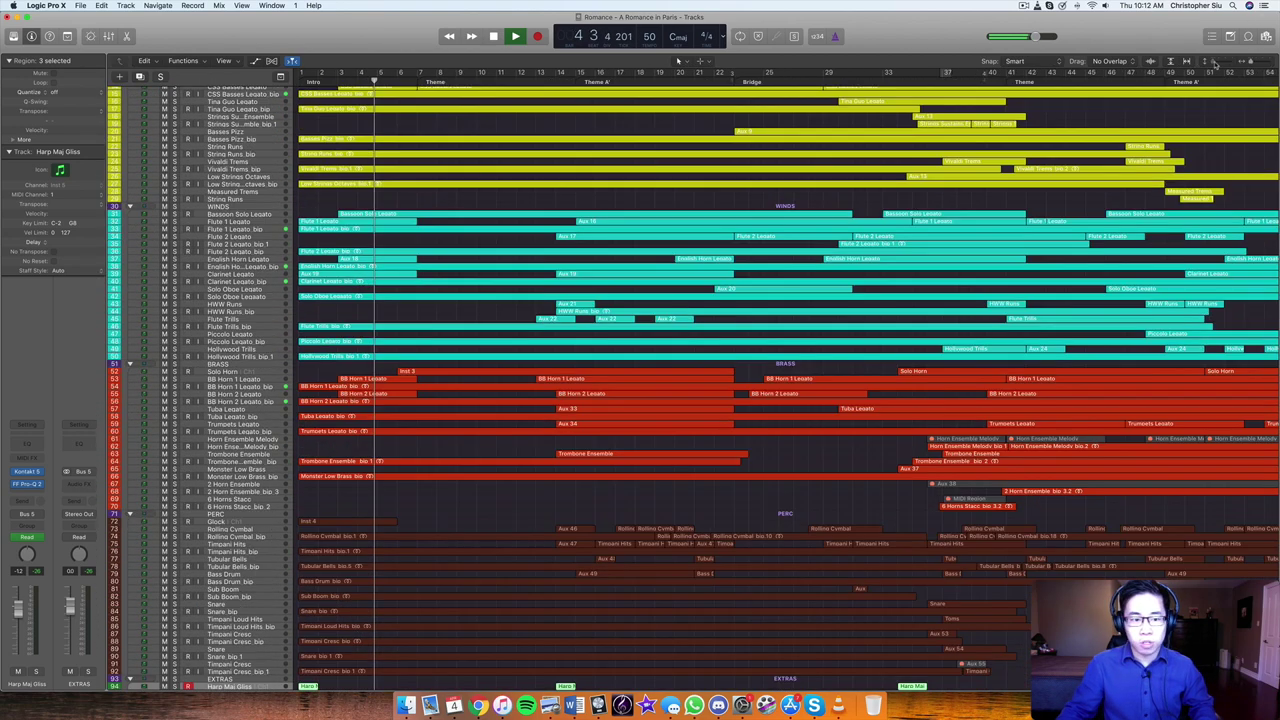
{"action": "key", "text": "super+Down"}
{"action": "scroll", "coordinate": [604, 216], "scroll_direction": "up", "scroll_amount": 20}
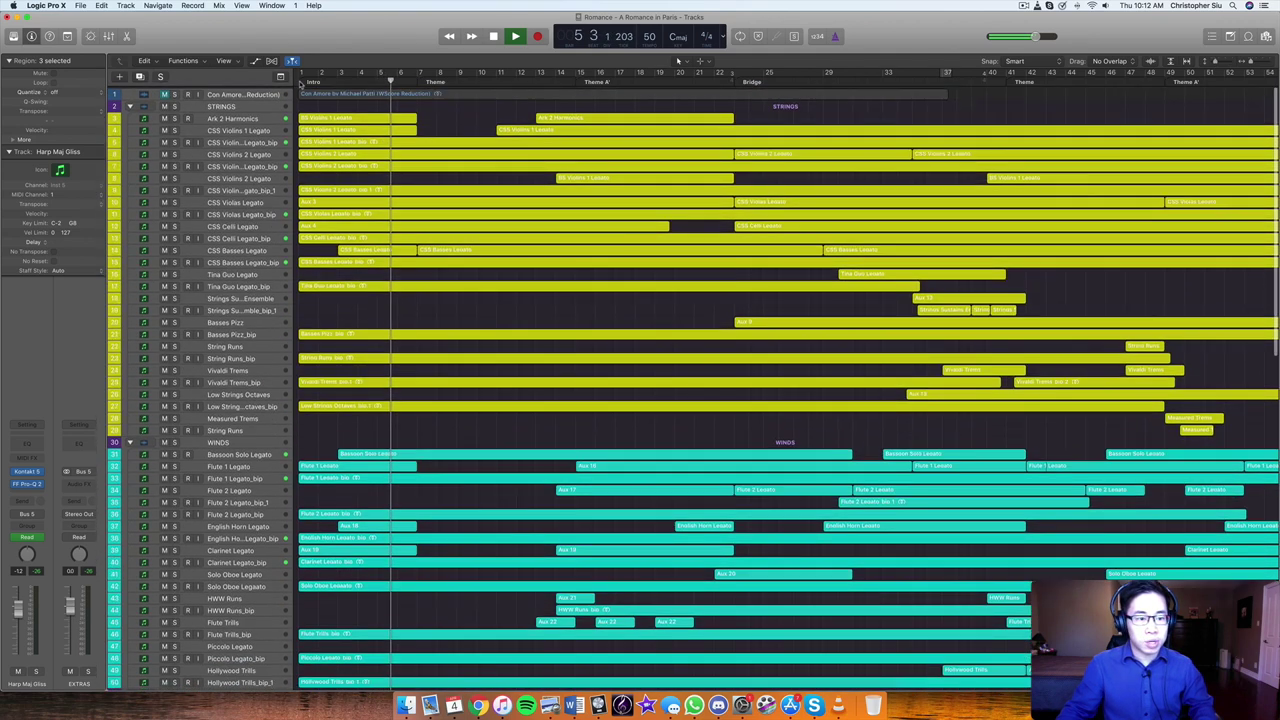
{"action": "left_click", "coordinate": [242, 129]}
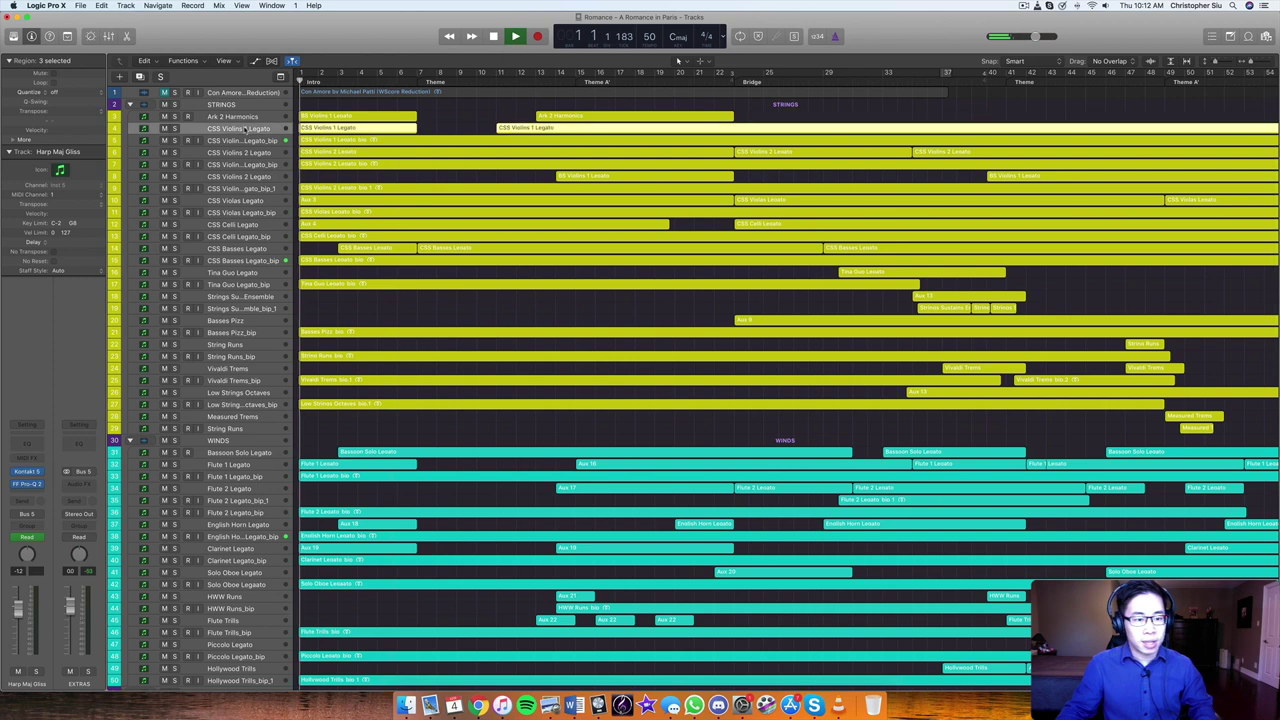
{"action": "left_click", "coordinate": [243, 237], "text": "shift"}
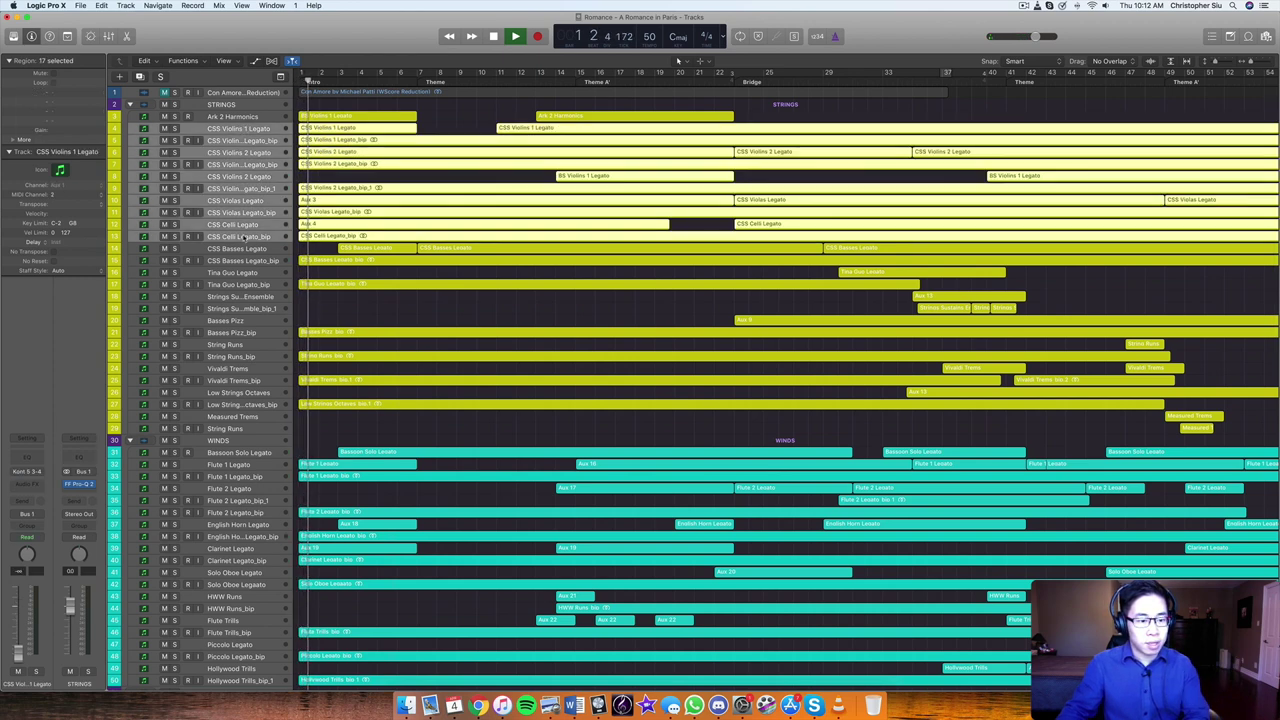
{"action": "left_click", "coordinate": [174, 127]}
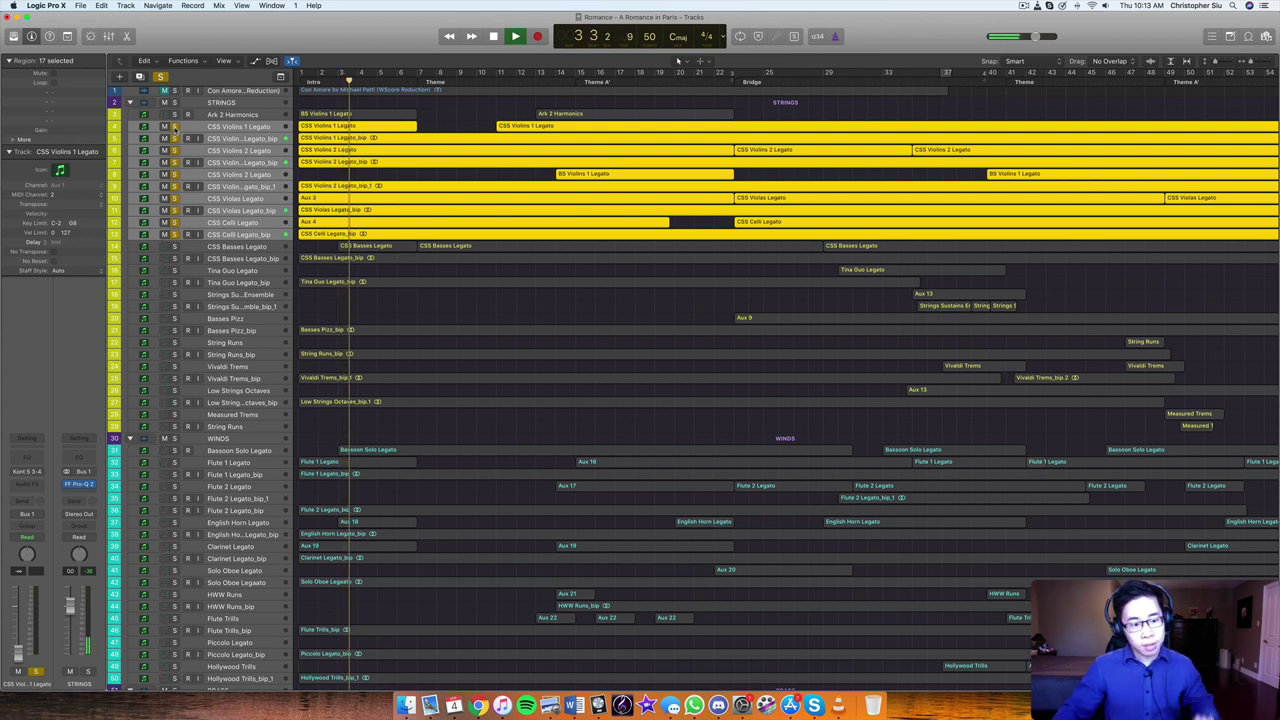
Add both CSS Basses Legato tracks to the soloed strings, listen, and clear all solos to hear the full mix
{"action": "left_click", "coordinate": [174, 246]}
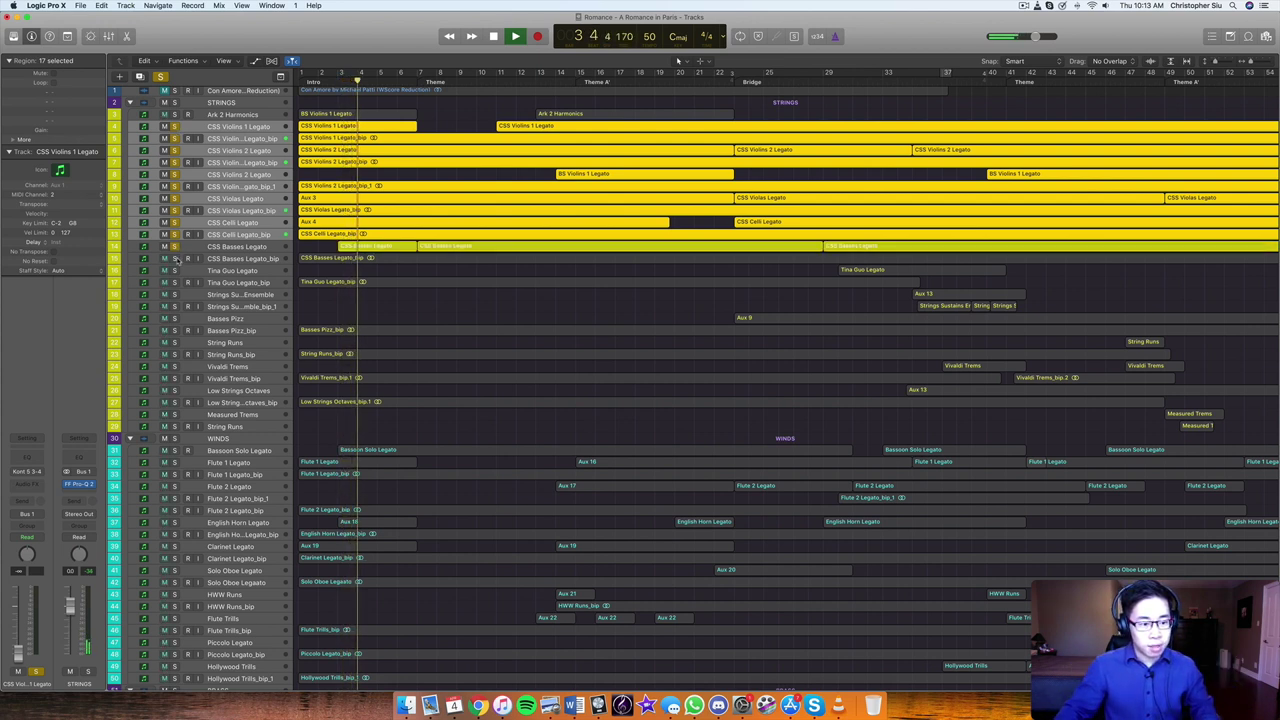
{"action": "left_click", "coordinate": [175, 258]}
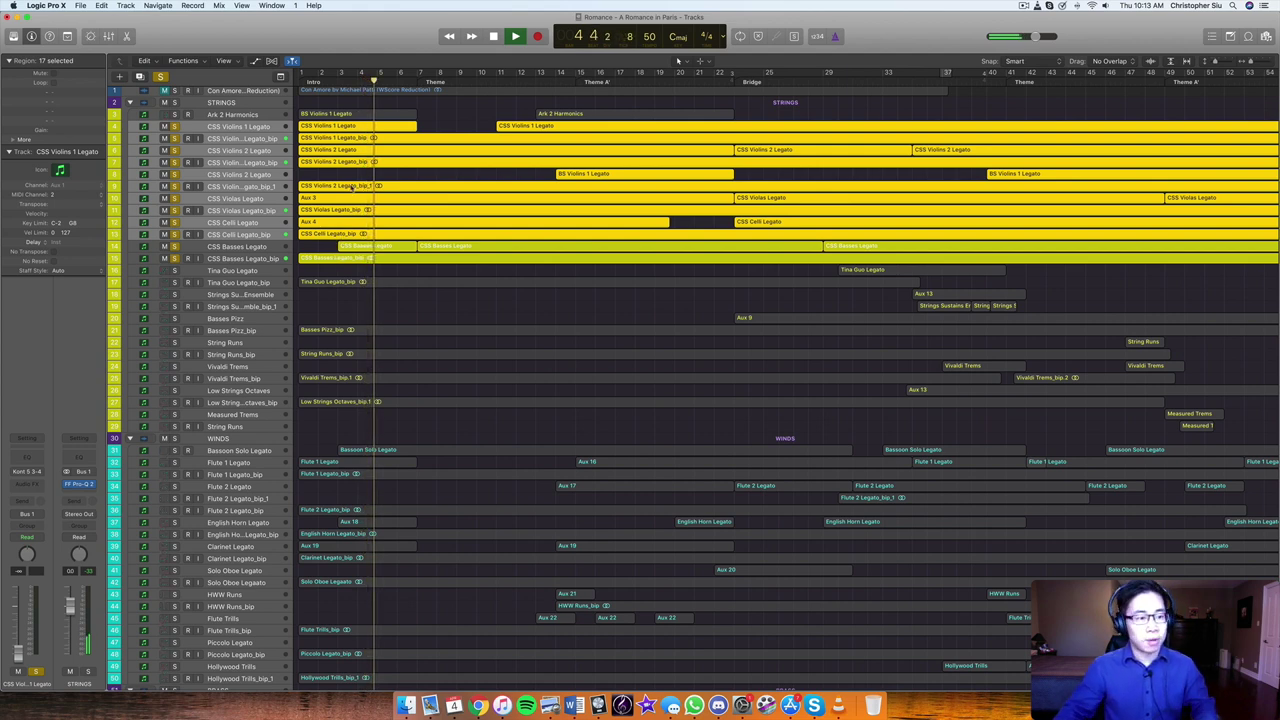
{"action": "left_click", "coordinate": [160, 77]}
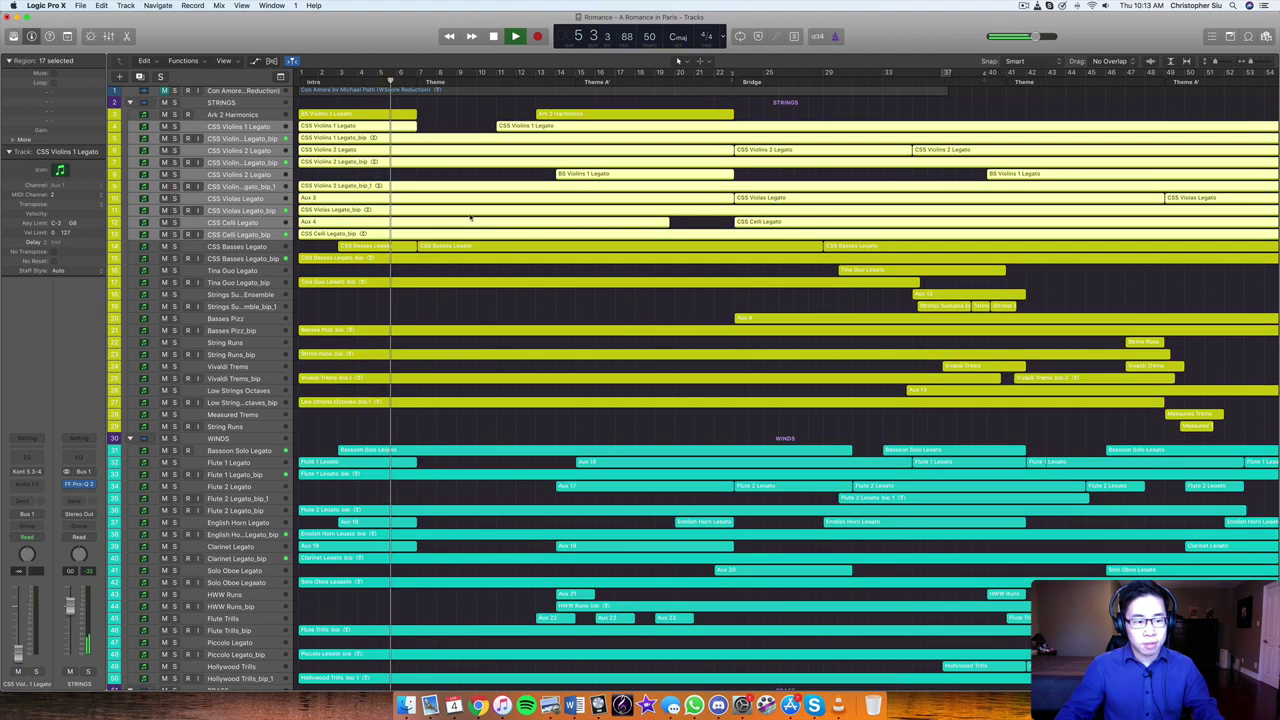
{"action": "left_click", "coordinate": [487, 178]}
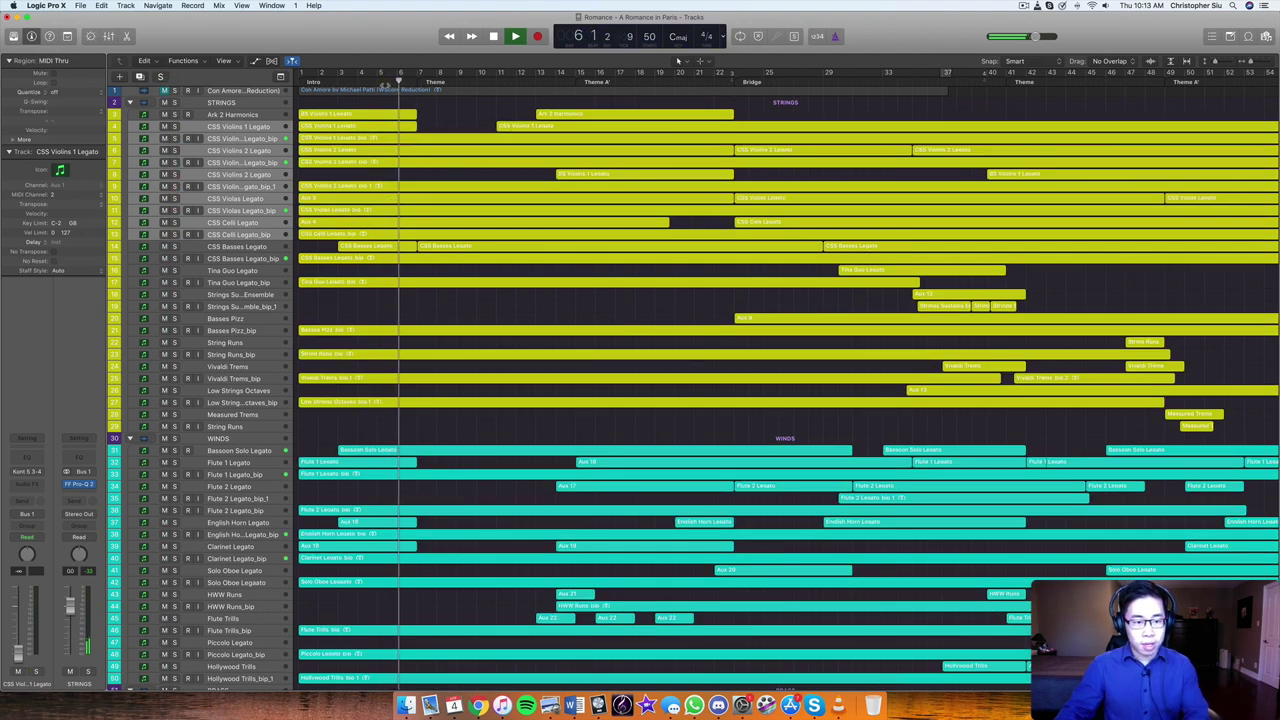
Solo the English Horn Legato_bip track from about bar 4 and compare it with the full mix
{"action": "key", "text": "space"}
{"action": "scroll", "coordinate": [377, 106], "scroll_direction": "down", "scroll_amount": 5}
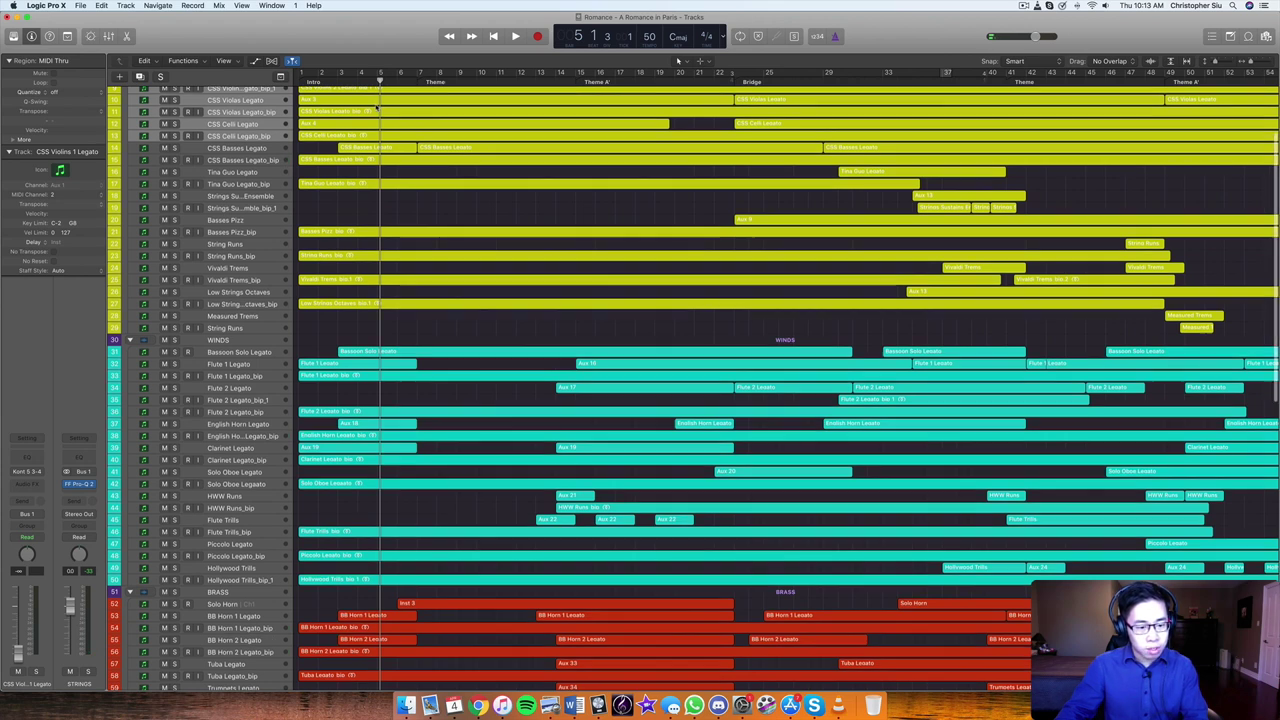
{"action": "scroll", "coordinate": [378, 106], "scroll_direction": "down", "scroll_amount": 2}
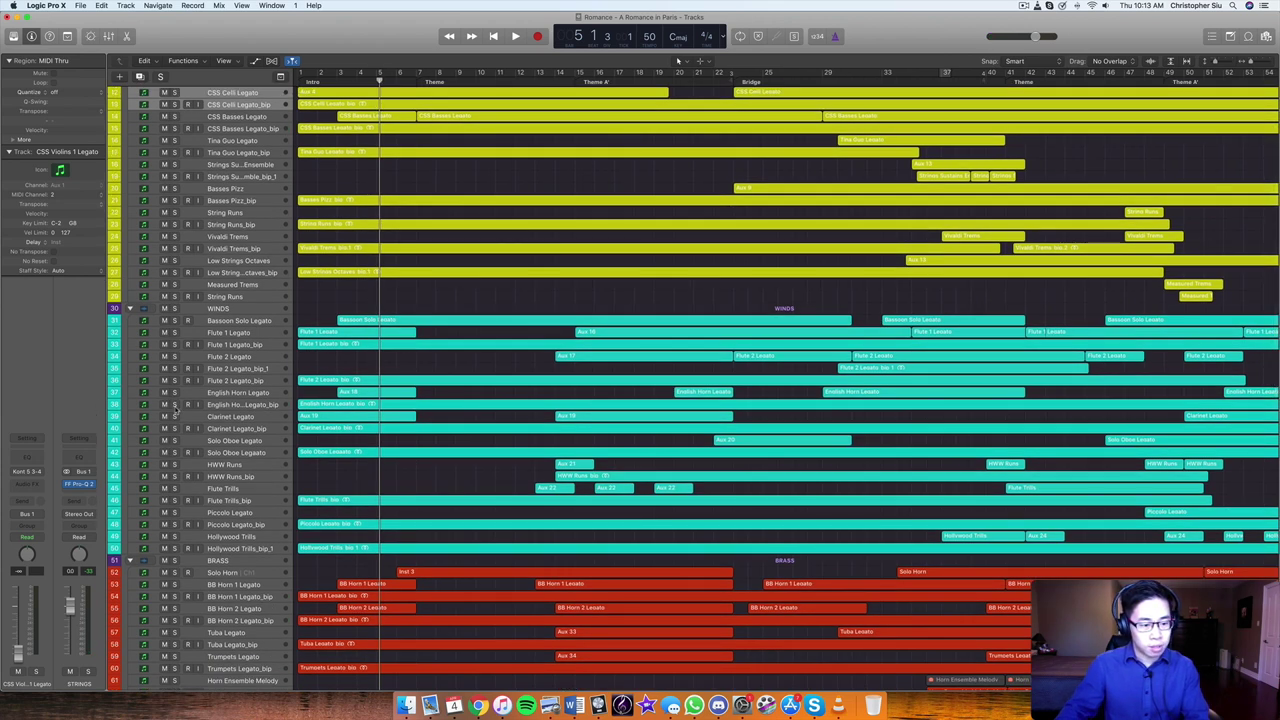
{"action": "left_click", "coordinate": [175, 404]}
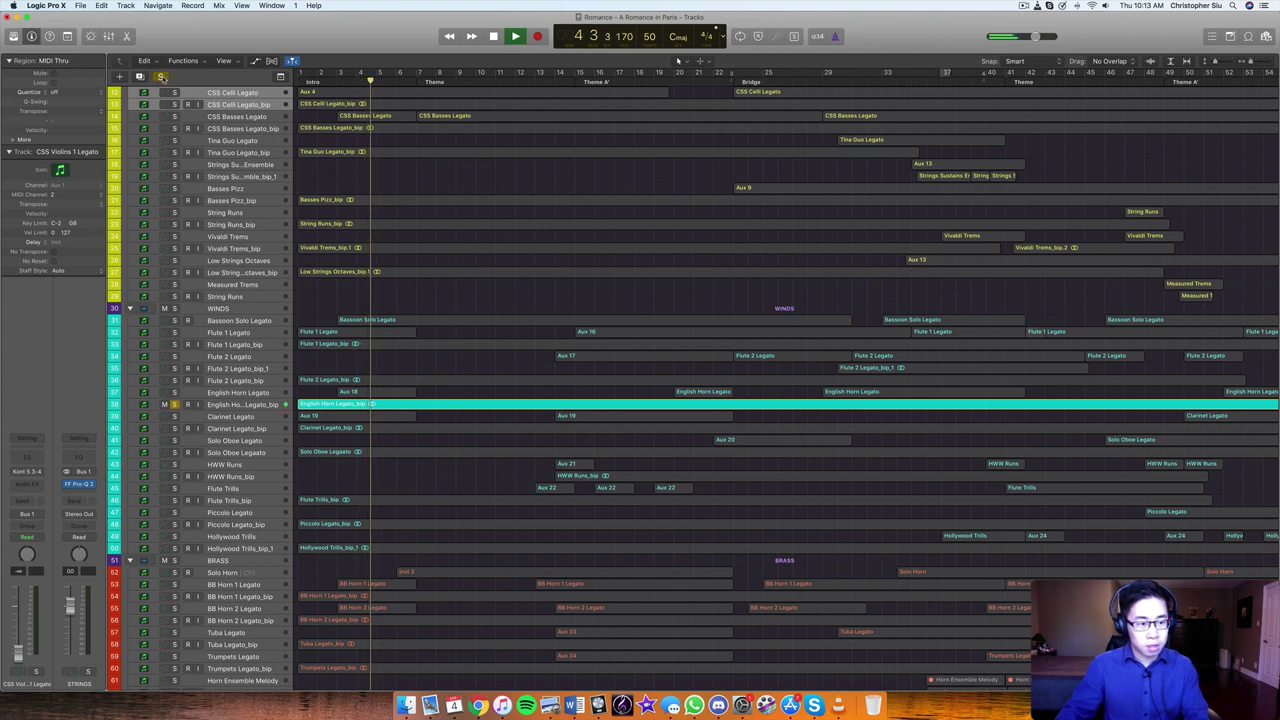
{"action": "left_click", "coordinate": [161, 77]}
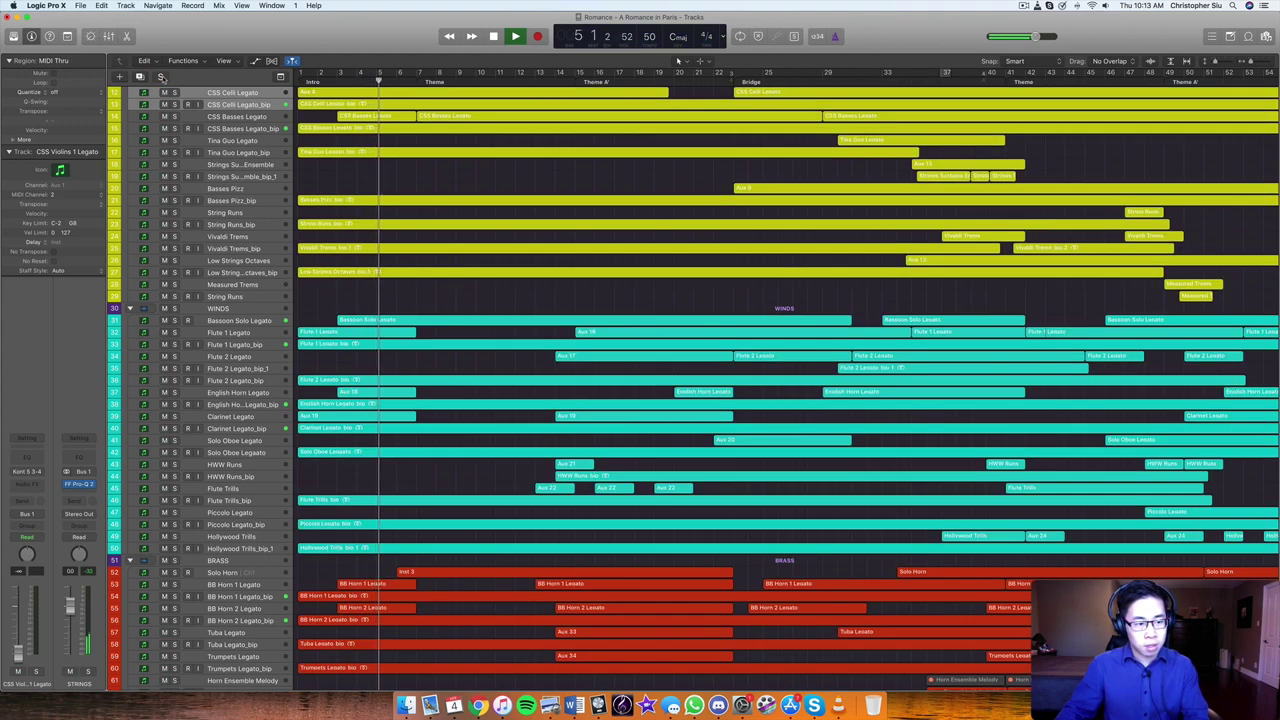
{"action": "left_click", "coordinate": [161, 77]}
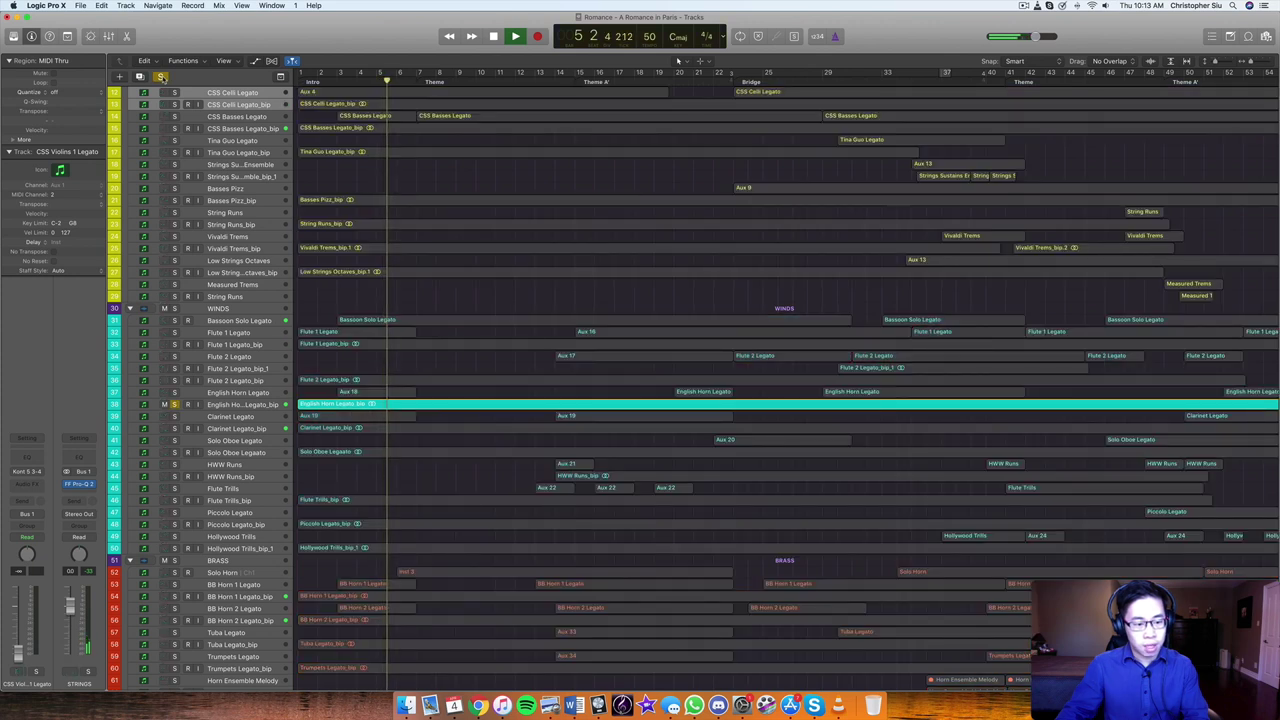
{"action": "left_click", "coordinate": [161, 77]}
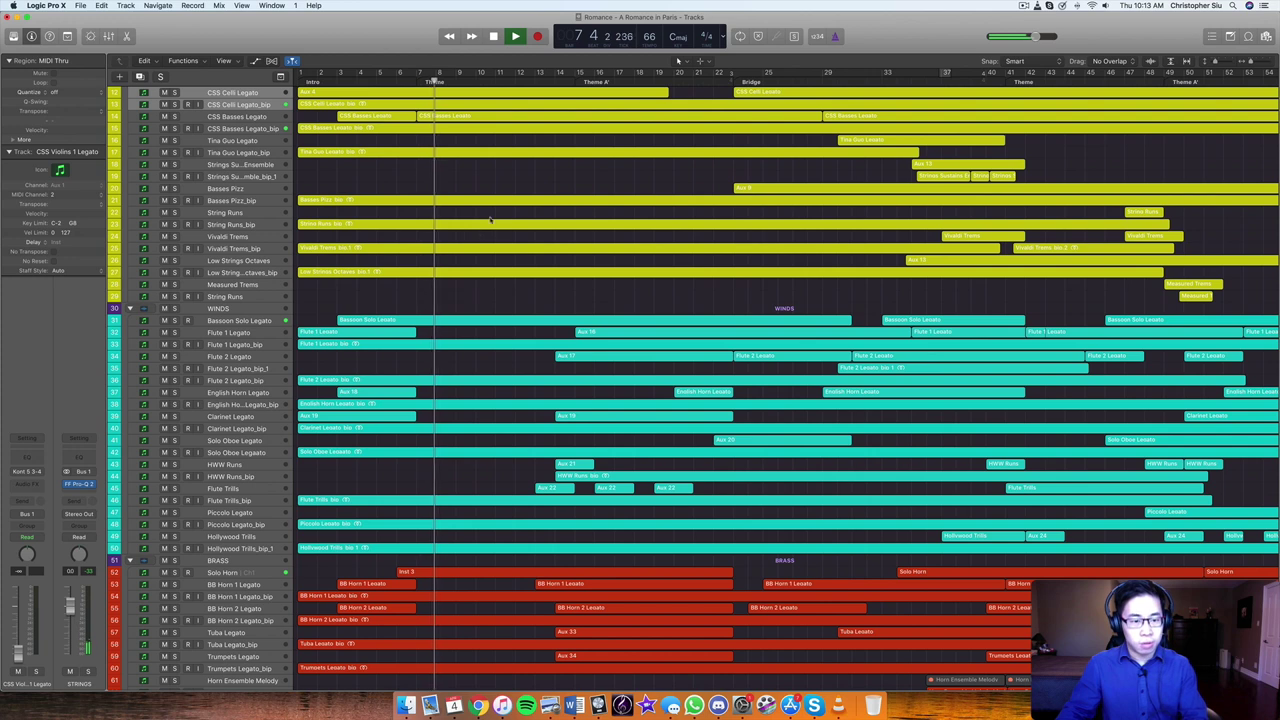
Play the opening of the Theme section with all tracks and select the Bassoon Solo Legato track
{"action": "scroll", "coordinate": [491, 208], "scroll_direction": "up", "scroll_amount": 5}
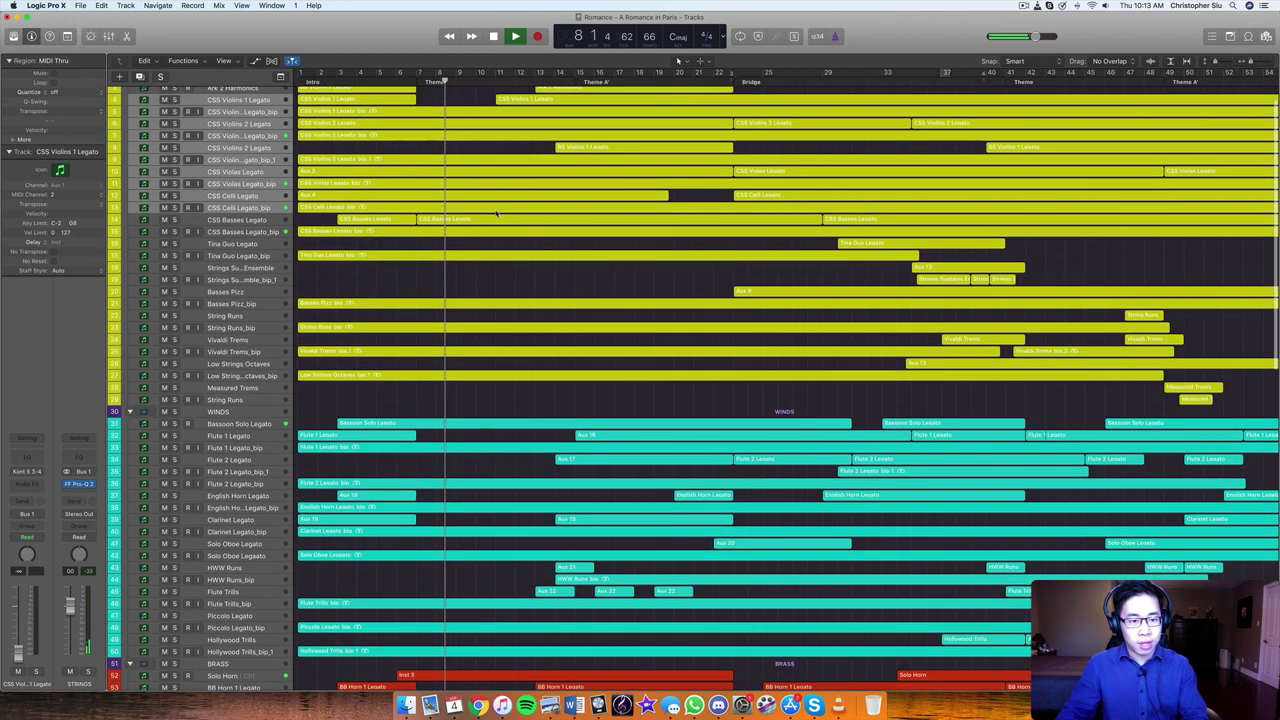
{"action": "key", "text": "space"}
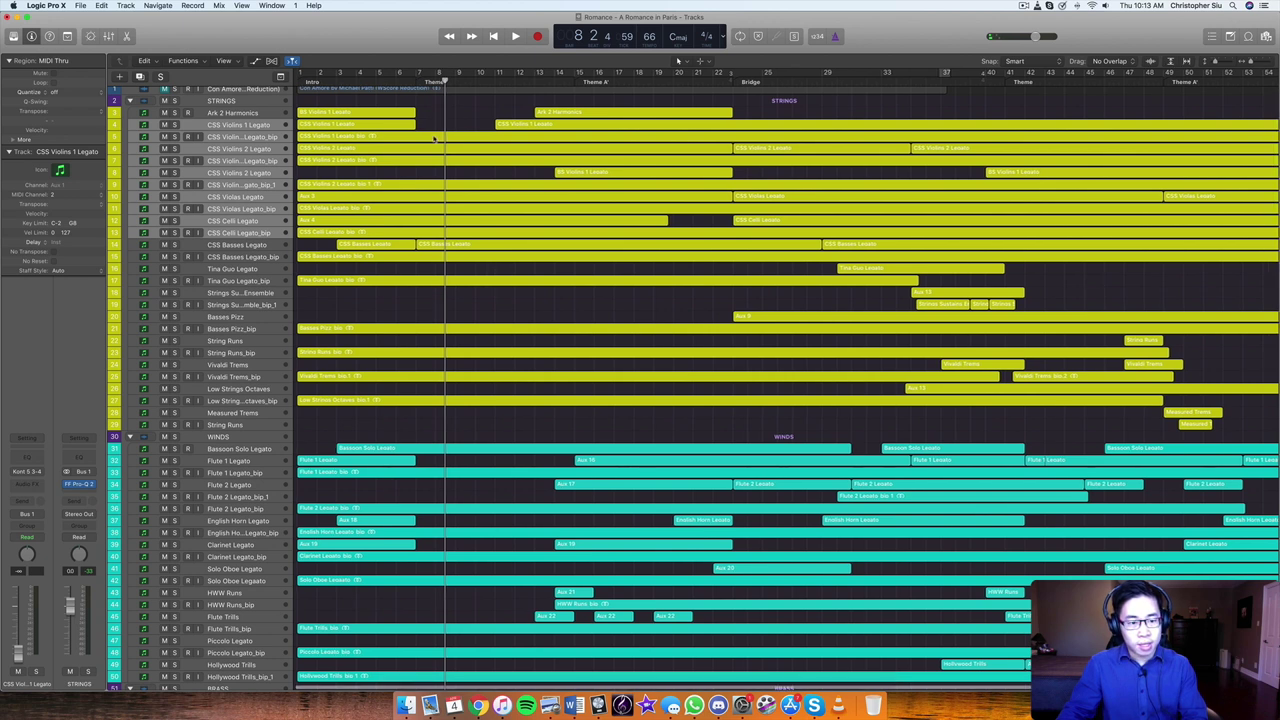
{"action": "key", "text": "comma"}
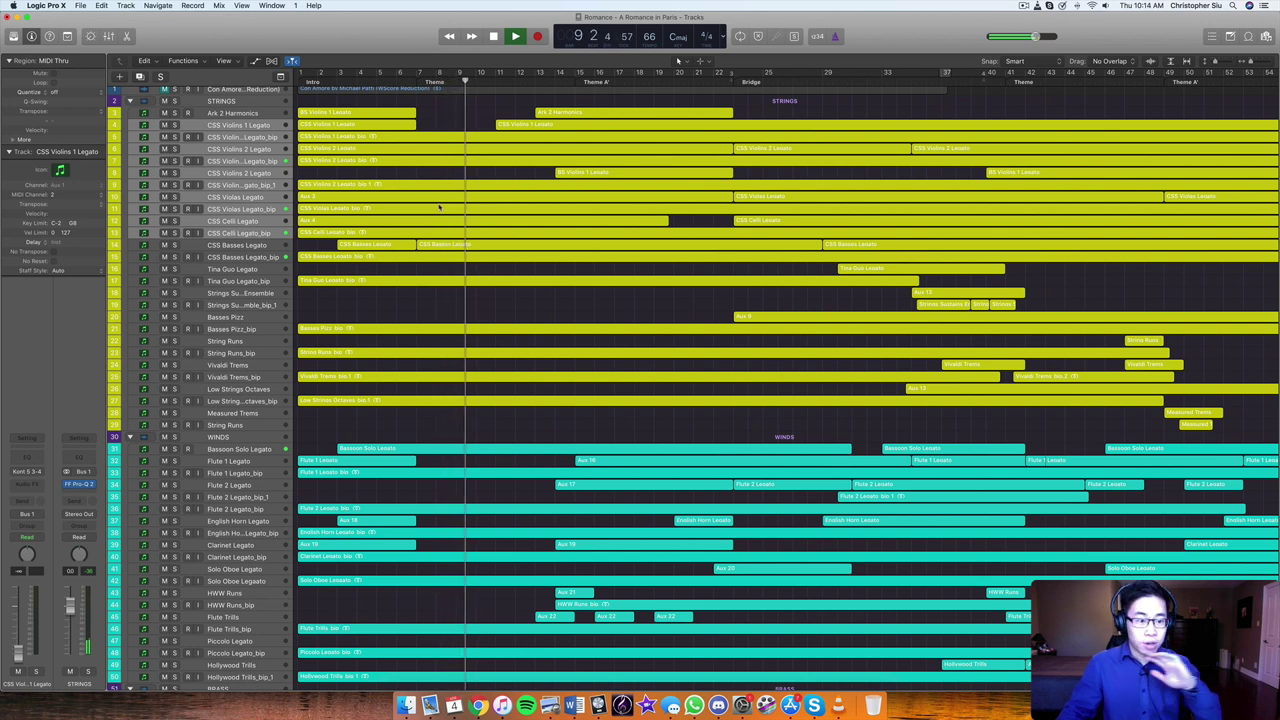
{"action": "scroll", "coordinate": [349, 438], "scroll_direction": "down", "scroll_amount": 8}
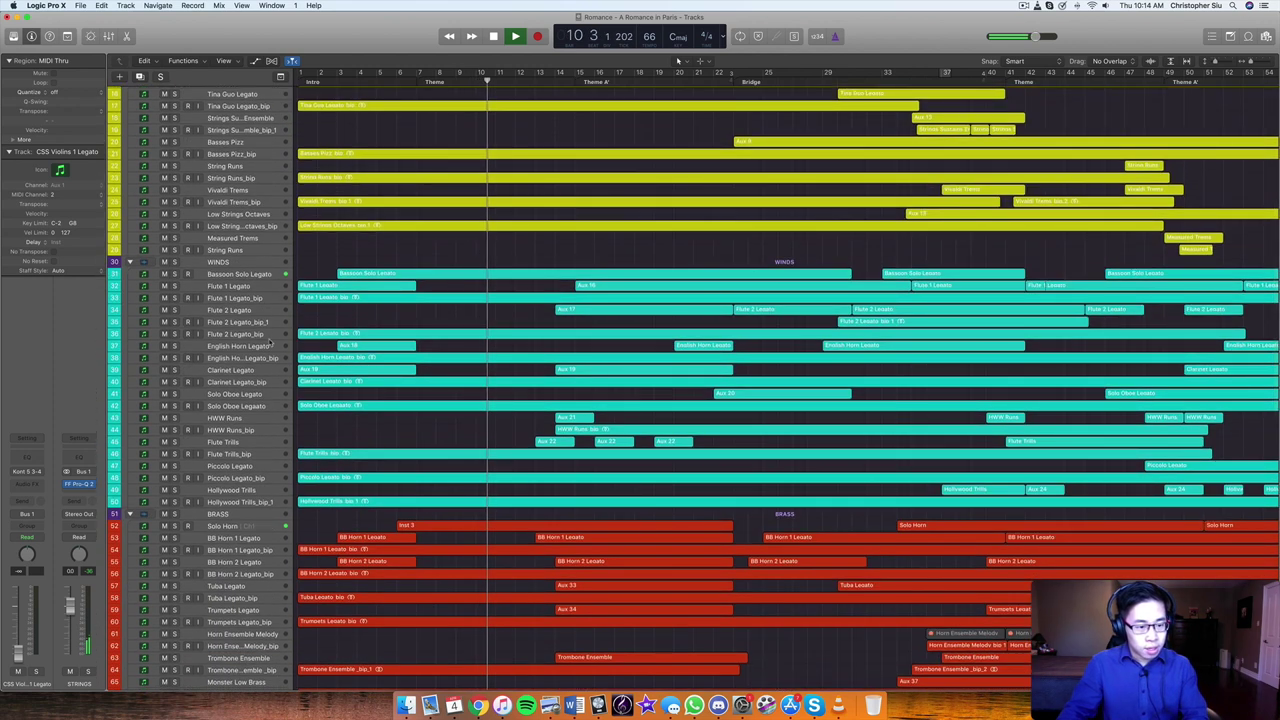
{"action": "left_click", "coordinate": [257, 279]}
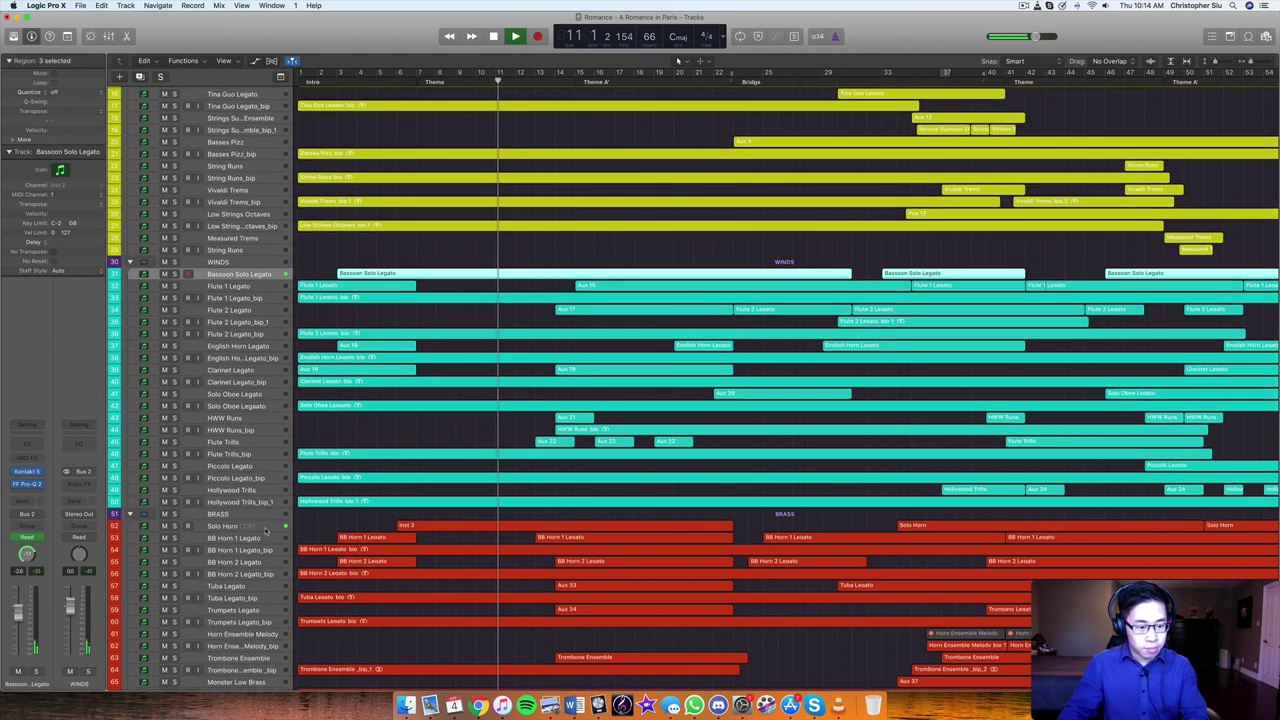
Solo the Solo Horn and Bassoon Solo Legato tracks and listen to them separately and together from the start of the Theme
{"action": "left_click", "coordinate": [174, 526]}
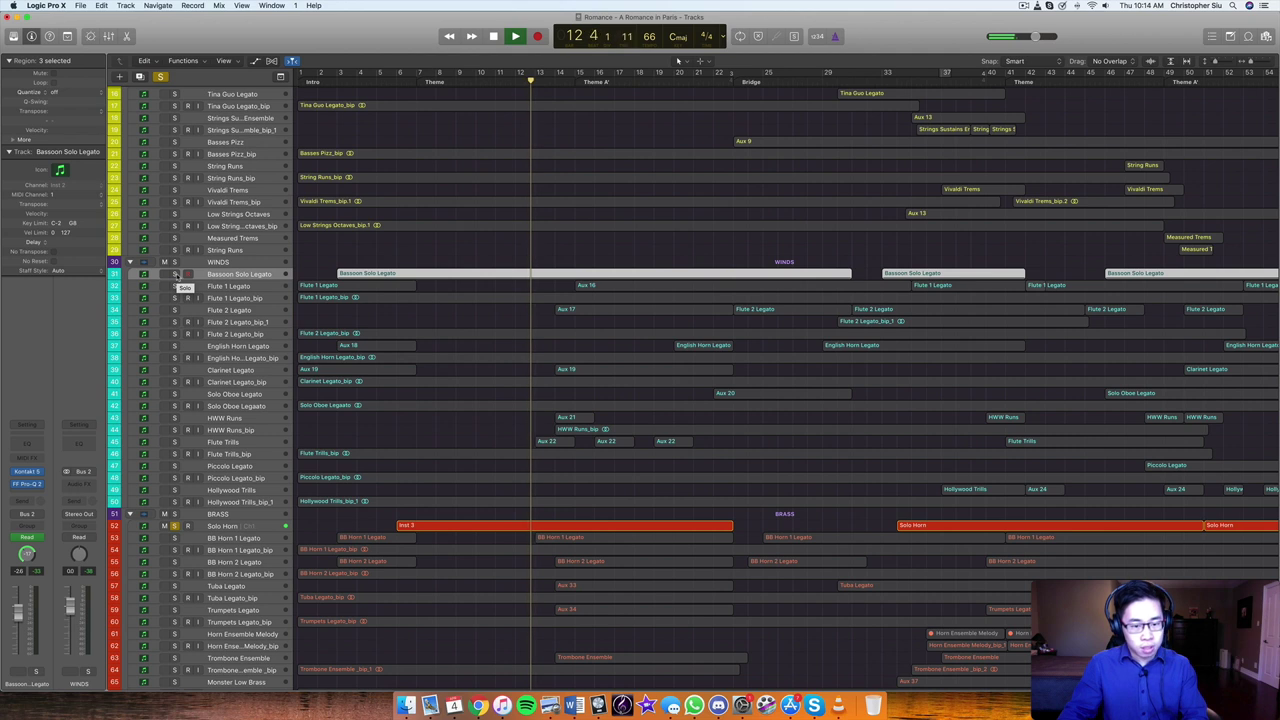
{"action": "left_click", "coordinate": [174, 274]}
{"action": "left_click", "coordinate": [417, 78]}
{"action": "left_click", "coordinate": [174, 526]}
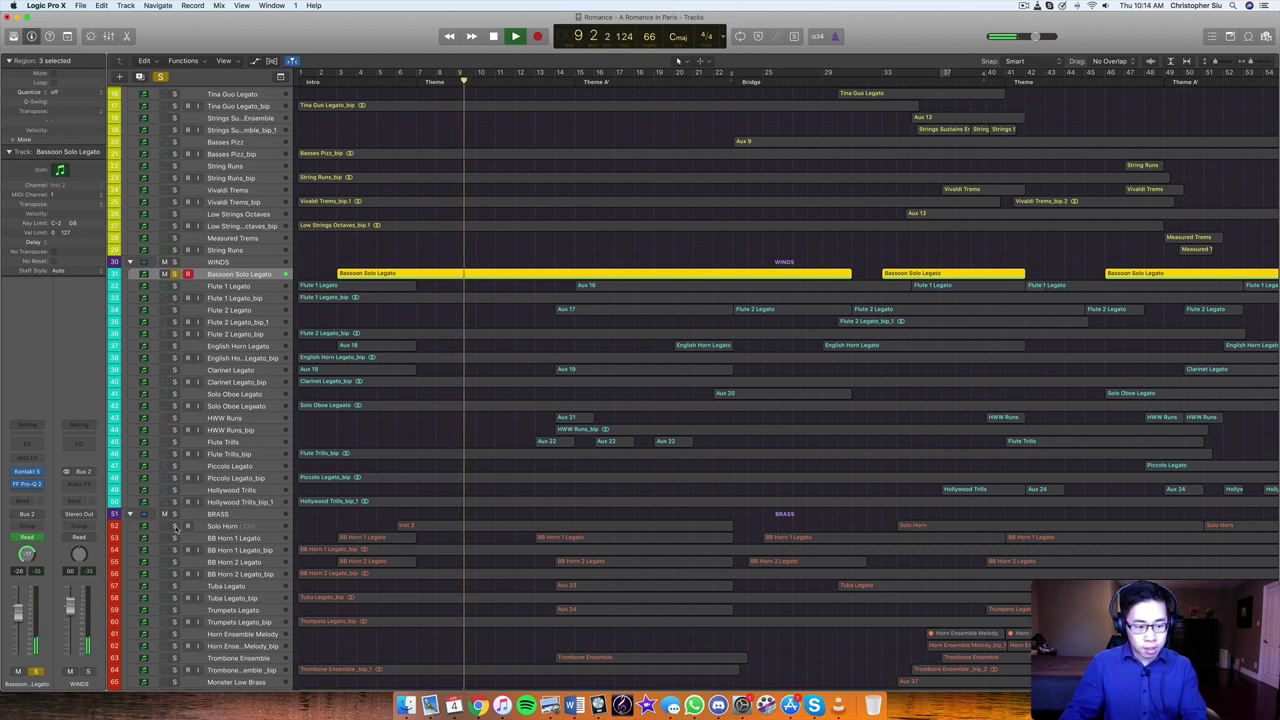
{"action": "left_click", "coordinate": [175, 526]}
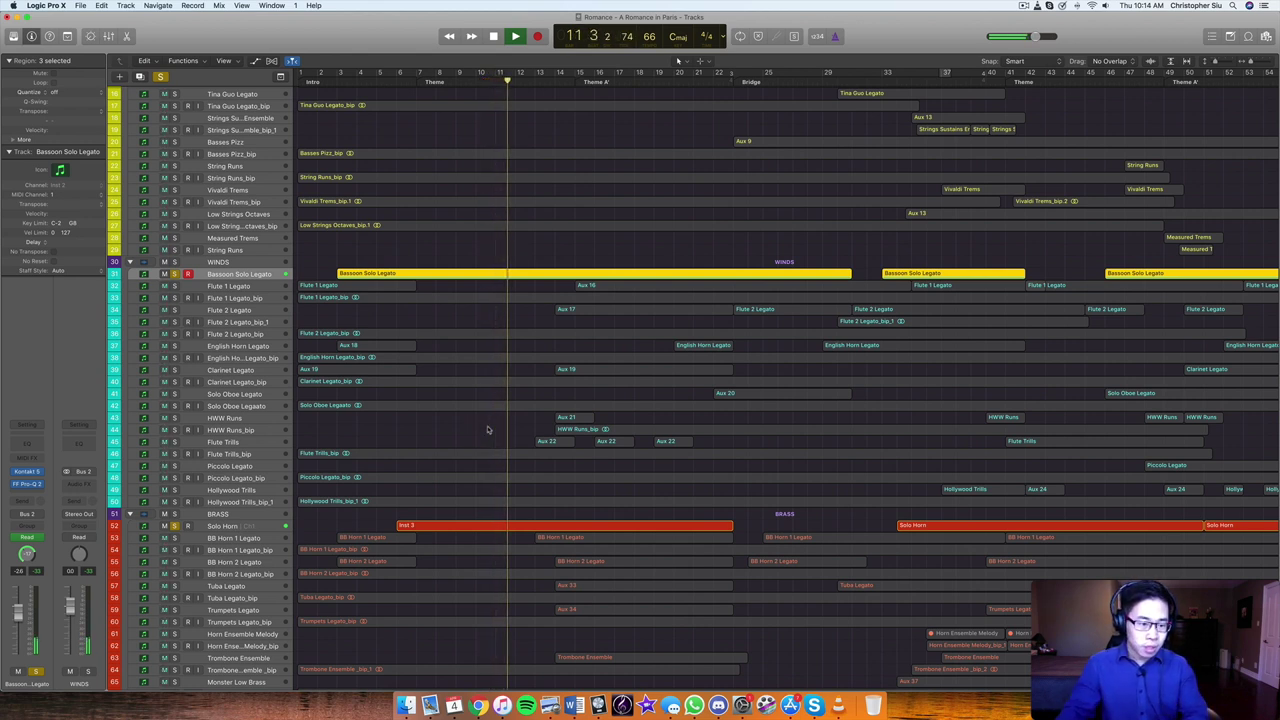
{"action": "left_click", "coordinate": [174, 274]}
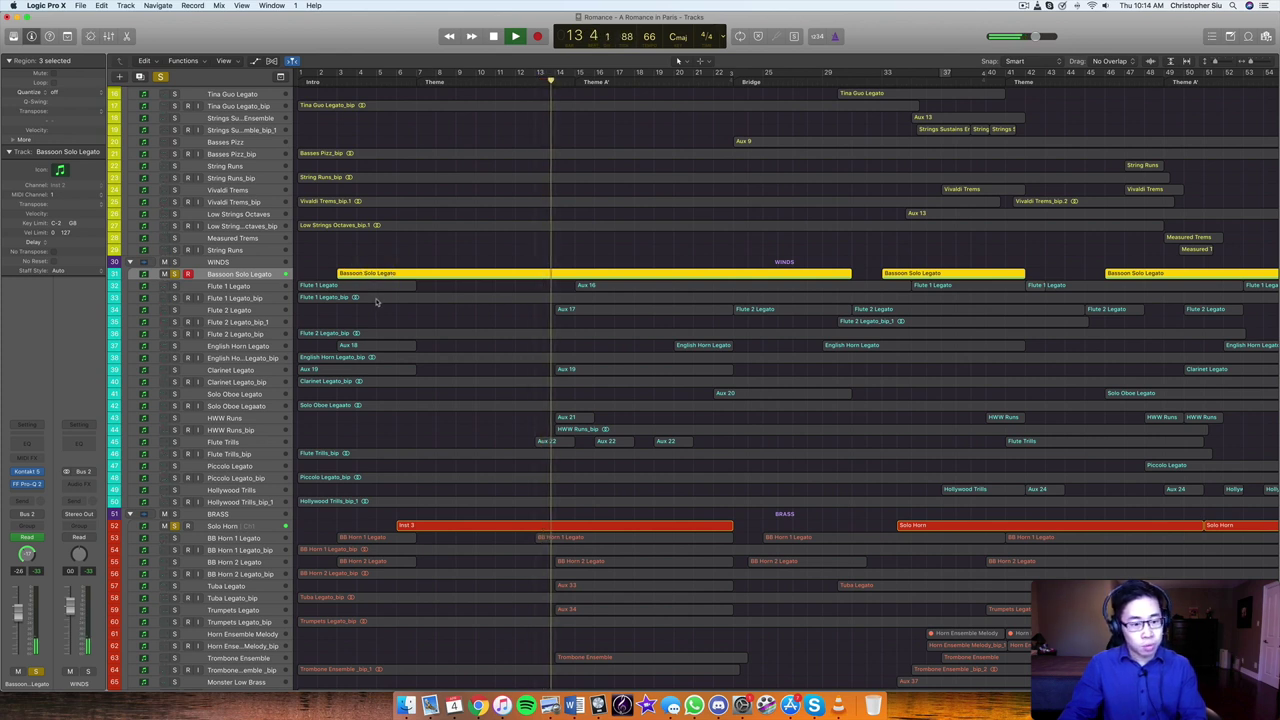
Clear the Solo Horn and Bassoon Solo Legato solos and stop playback near Theme A'
{"action": "scroll", "coordinate": [235, 505], "scroll_direction": "down", "scroll_amount": 1}
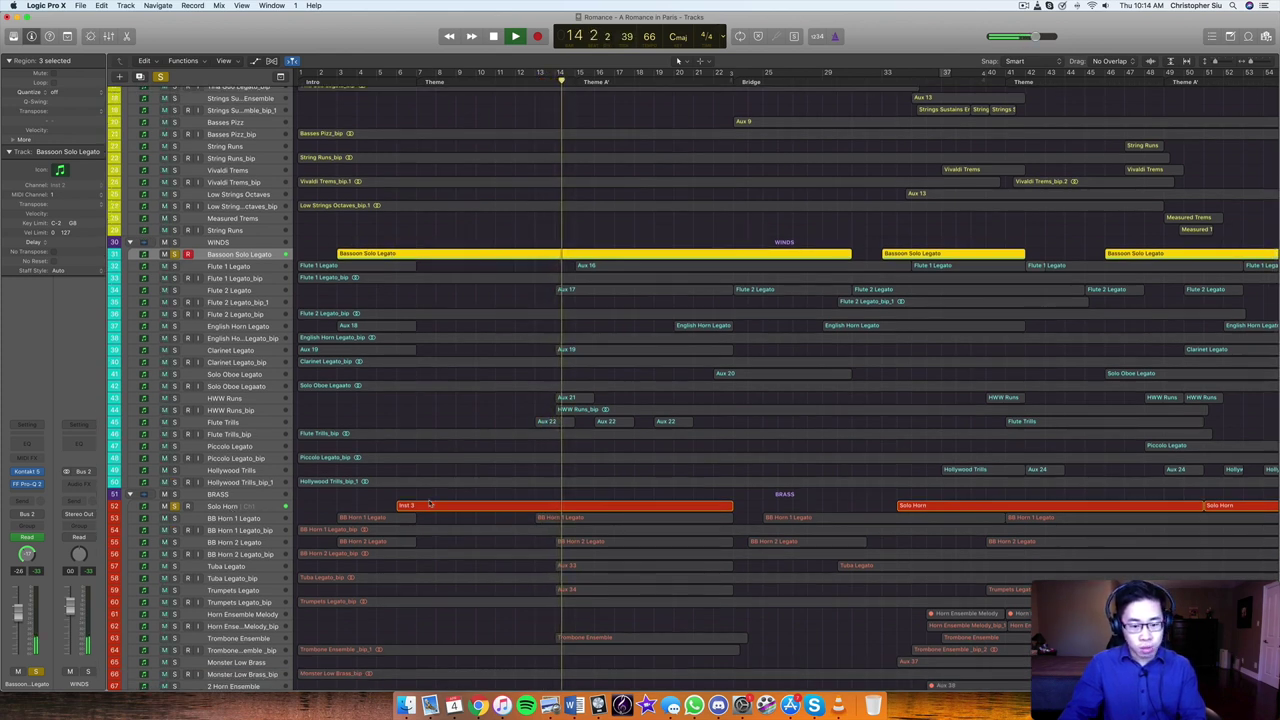
{"action": "scroll", "coordinate": [255, 300], "scroll_direction": "down", "scroll_amount": 1}
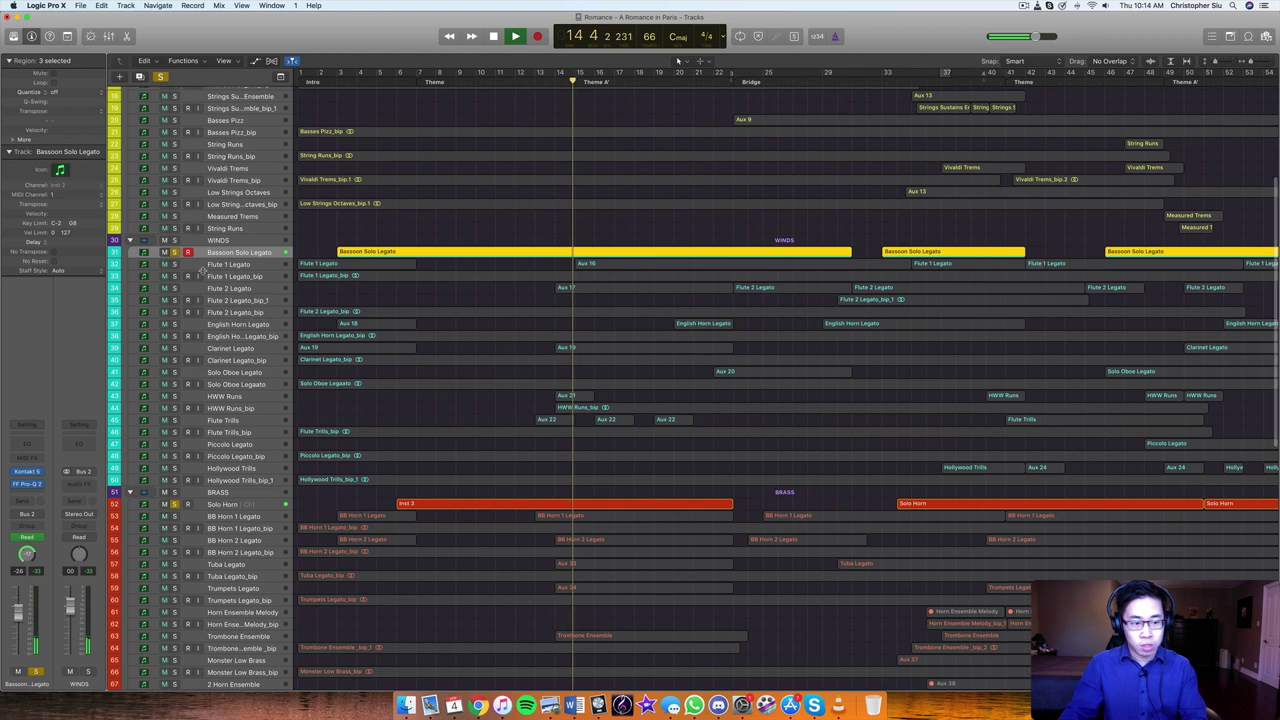
{"action": "left_click", "coordinate": [160, 77]}
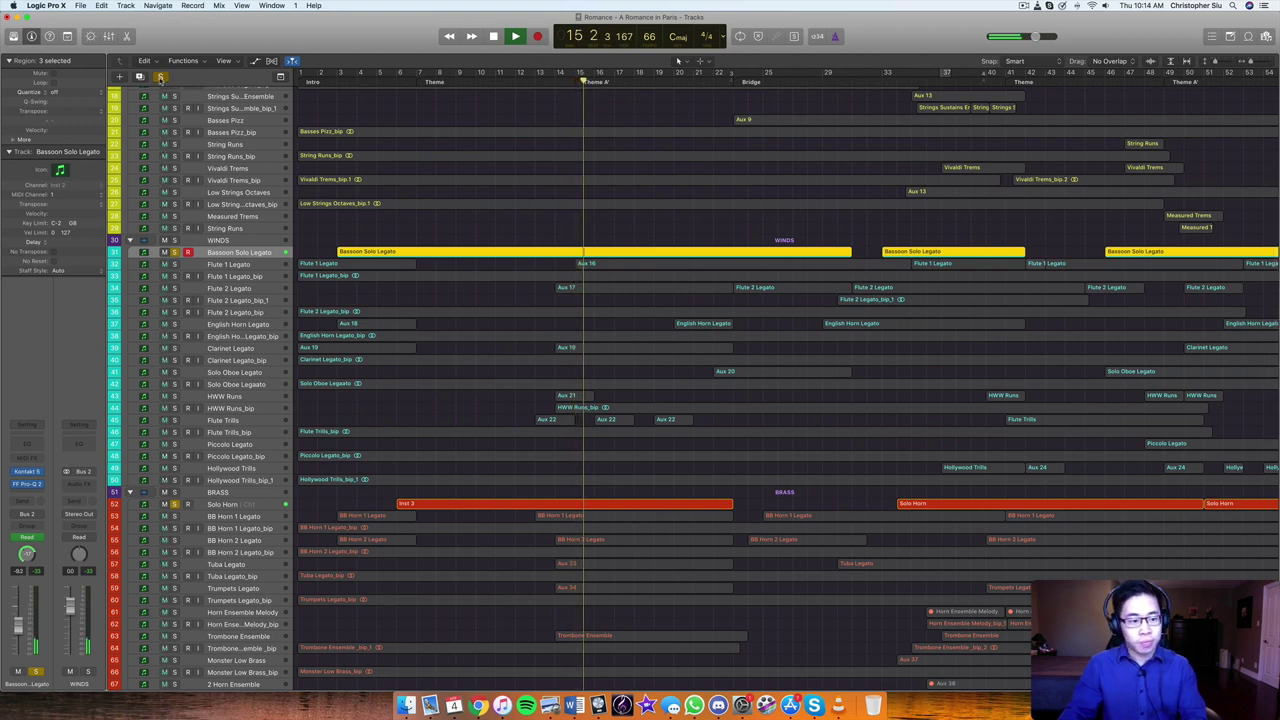
{"action": "key", "text": "space"}
Play the start of the Theme A' section with all tracks and increase the track height to show the region contents
{"action": "scroll", "coordinate": [845, 490], "scroll_direction": "up", "scroll_amount": 10}
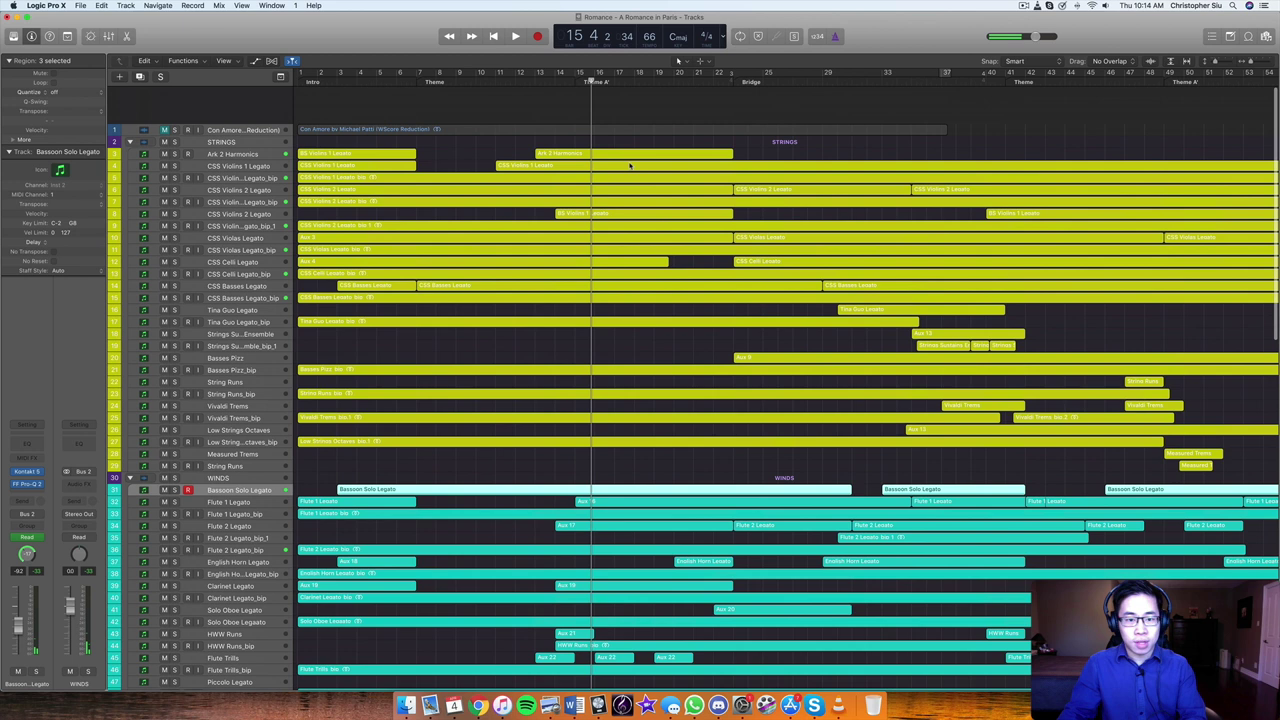
{"action": "scroll", "coordinate": [630, 165], "scroll_direction": "down", "scroll_amount": 1}
{"action": "left_click", "coordinate": [577, 82]}
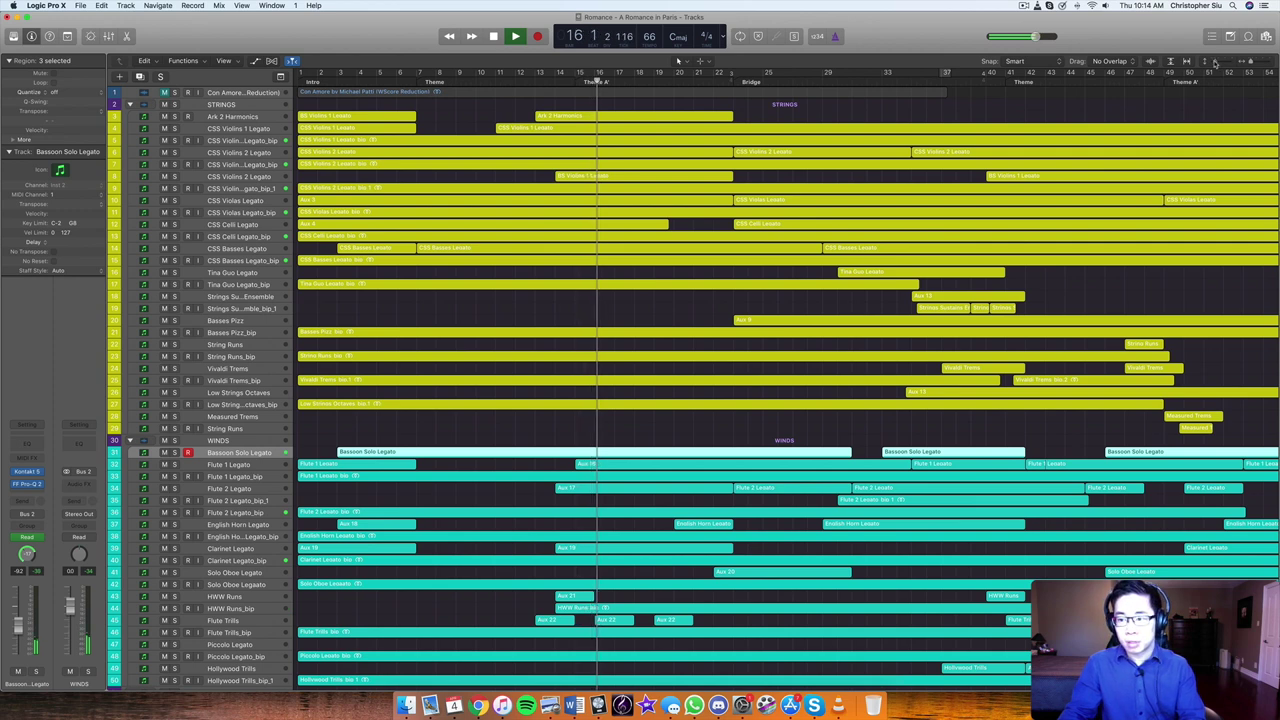
{"action": "key", "text": "super+Down"}
{"action": "scroll", "coordinate": [805, 207], "scroll_direction": "up", "scroll_amount": 5}
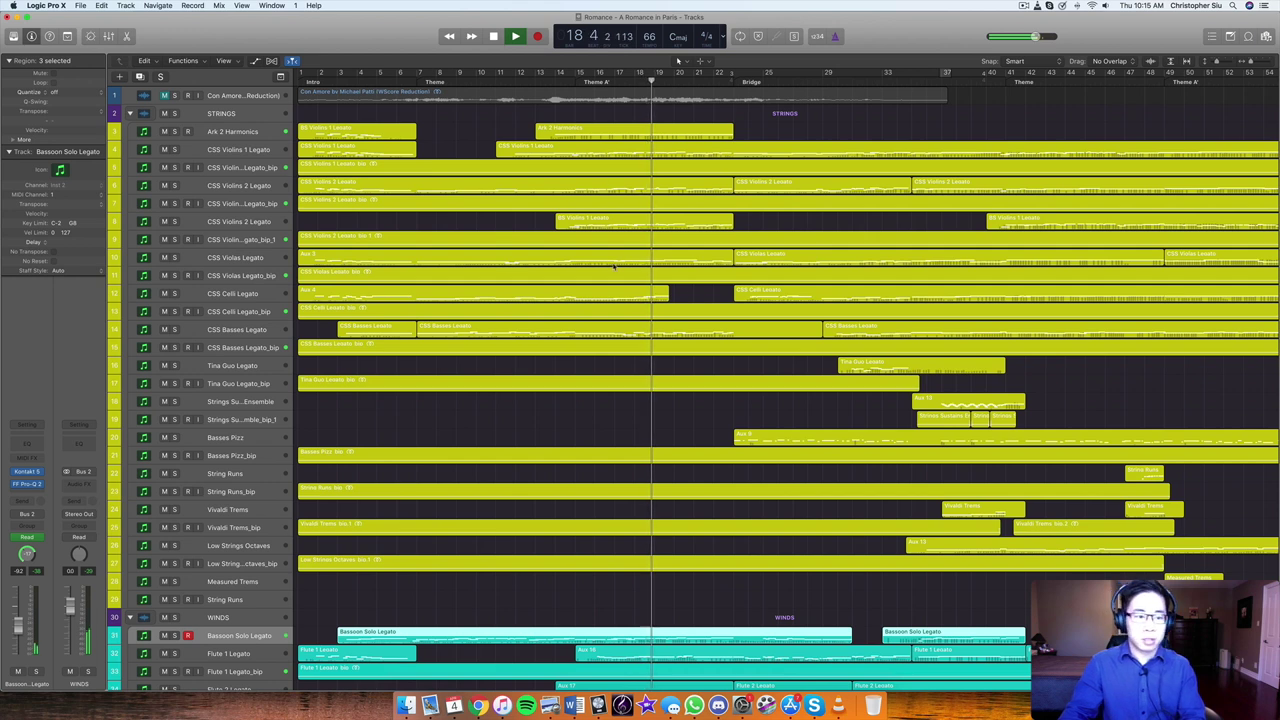
{"action": "key", "text": "space"}
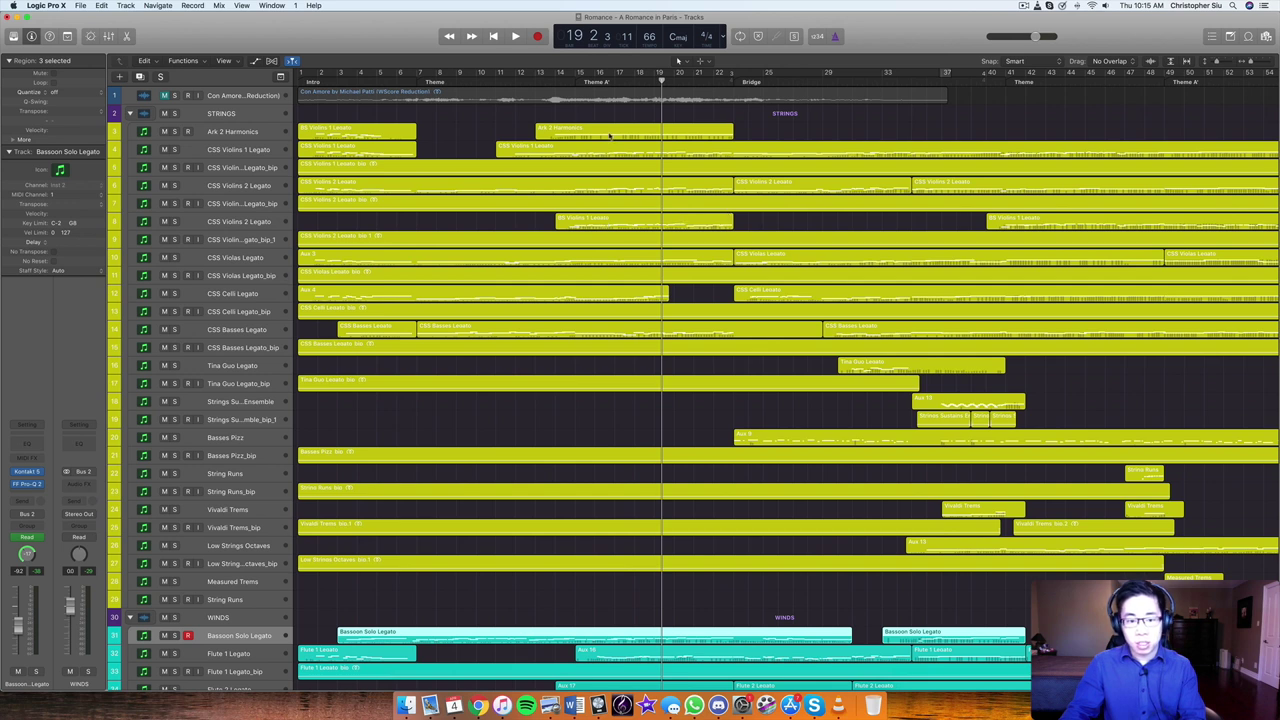
Solo the CSS Violins 2 Legato_bip_1 track from about bar 14, add CSS Violins 1 Legato_bip, listen, and clear both solos
{"action": "key", "text": "space"}
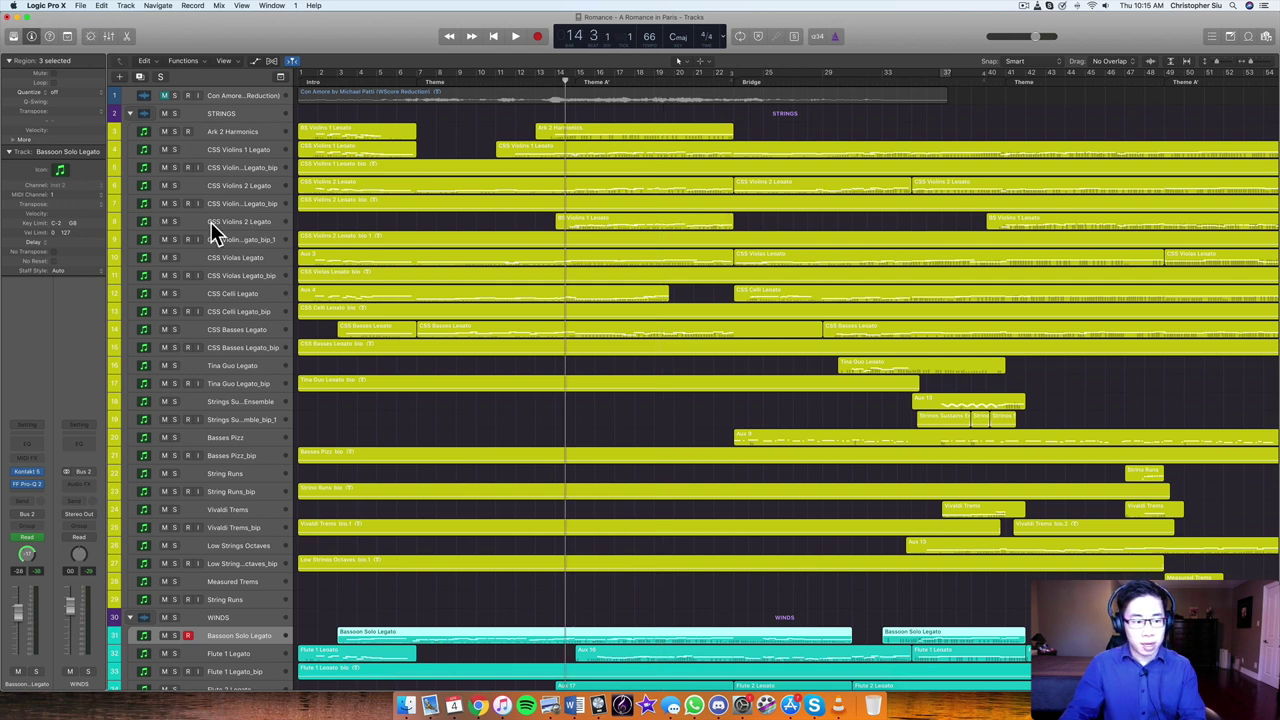
{"action": "left_click", "coordinate": [175, 221]}
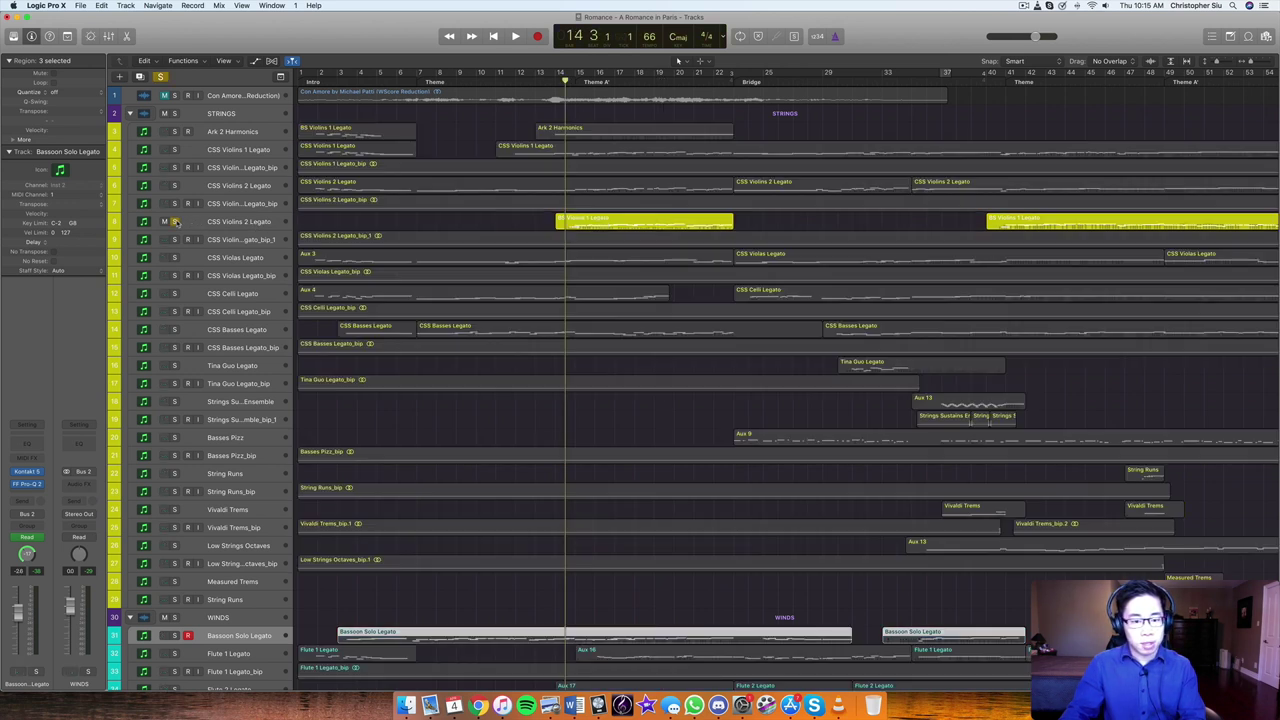
{"action": "left_click", "coordinate": [175, 221]}
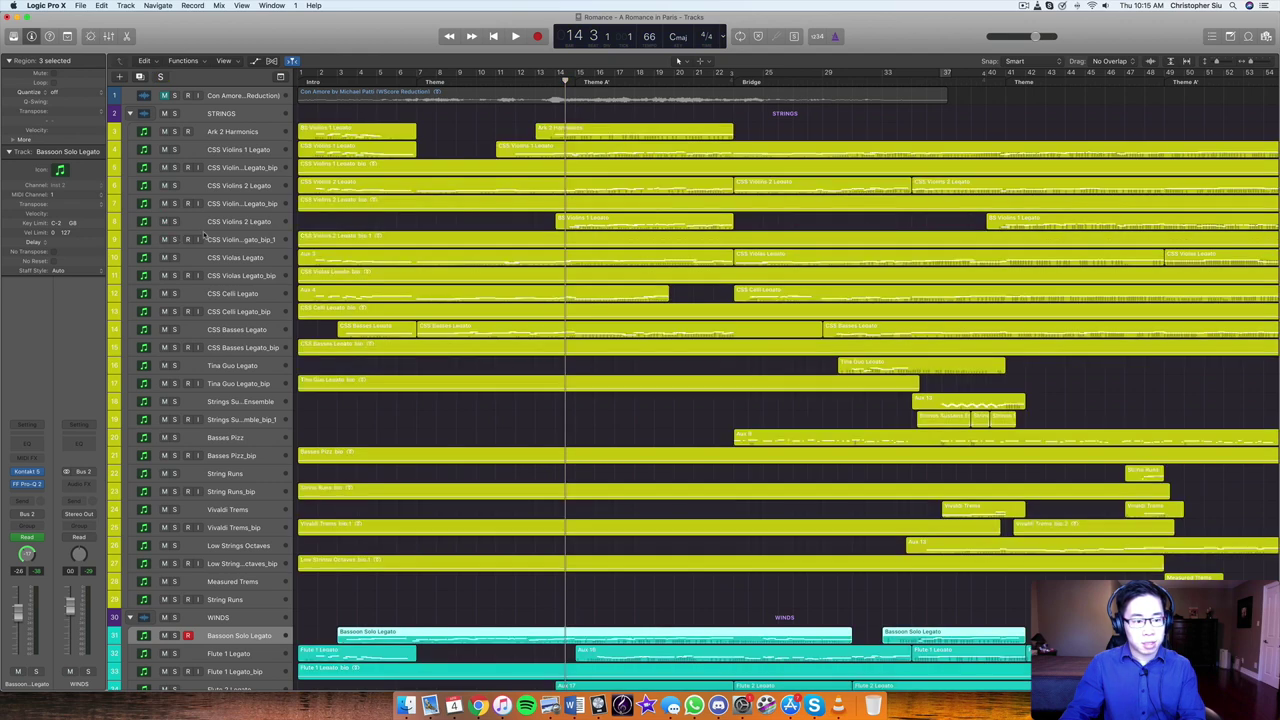
{"action": "key", "text": "space"}
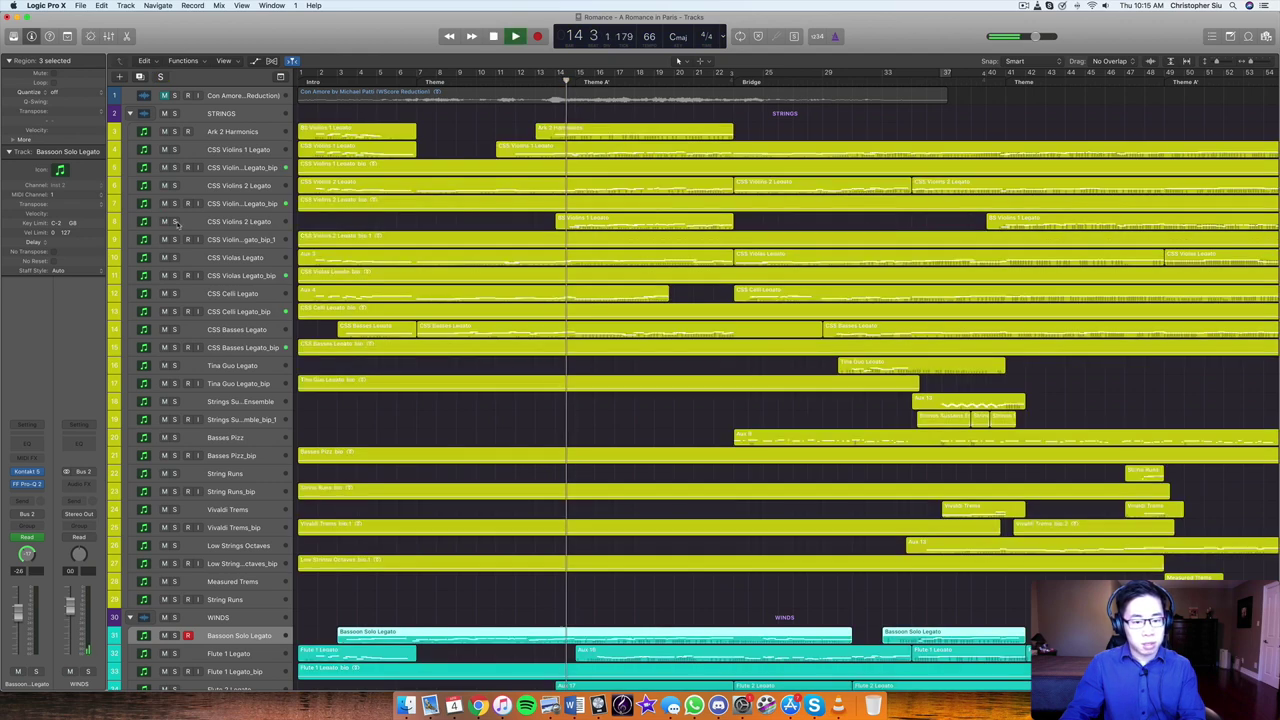
{"action": "left_click", "coordinate": [175, 221]}
{"action": "left_click", "coordinate": [175, 221]}
{"action": "left_click", "coordinate": [174, 240]}
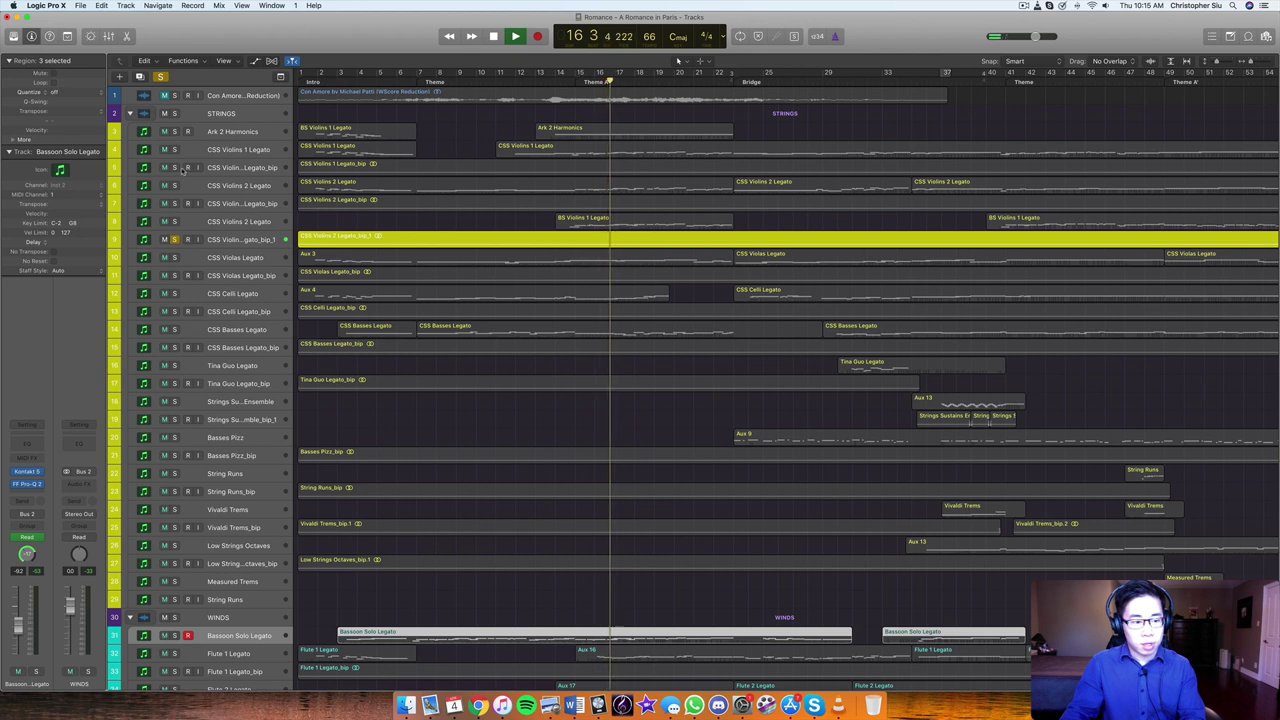
{"action": "left_click", "coordinate": [174, 167]}
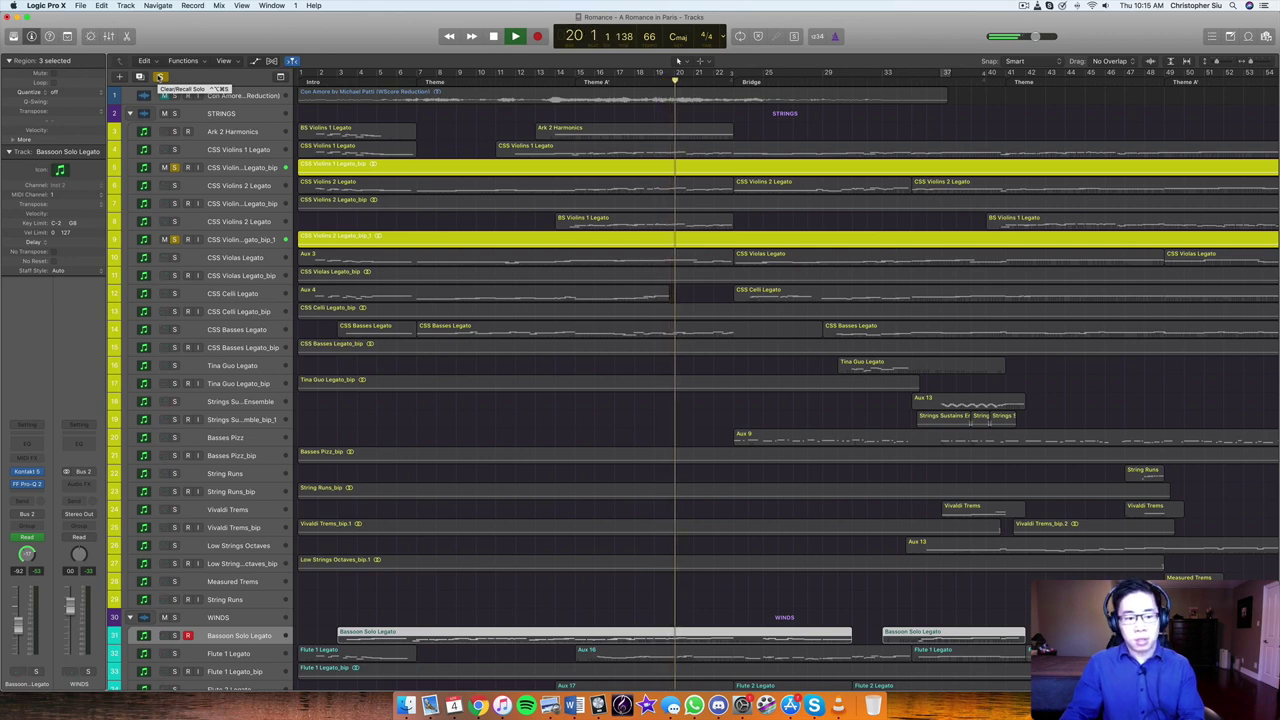
{"action": "left_click", "coordinate": [159, 77]}
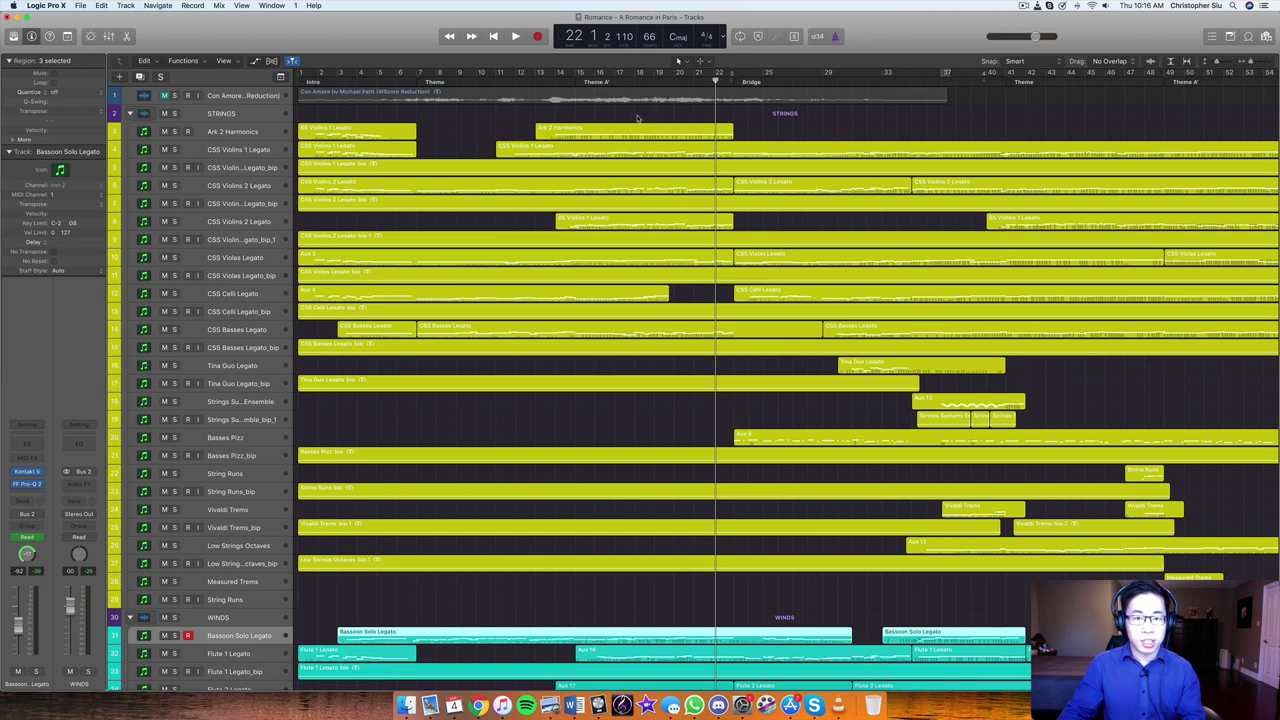
Play the lead-in to the Theme from about bar 6 and compare the soloed Cineorch_bip track with the full mix
{"action": "scroll", "coordinate": [658, 139], "scroll_direction": "down", "scroll_amount": 20}
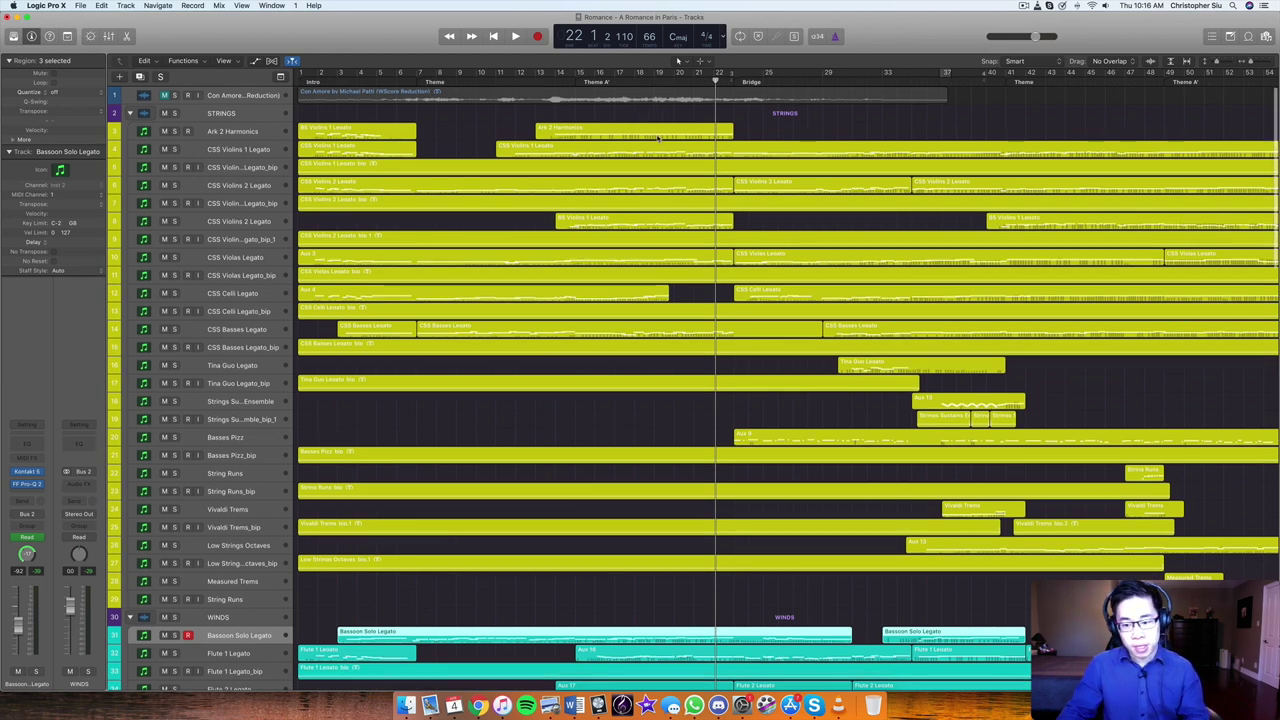
{"action": "scroll", "coordinate": [651, 139], "scroll_direction": "down", "scroll_amount": 7}
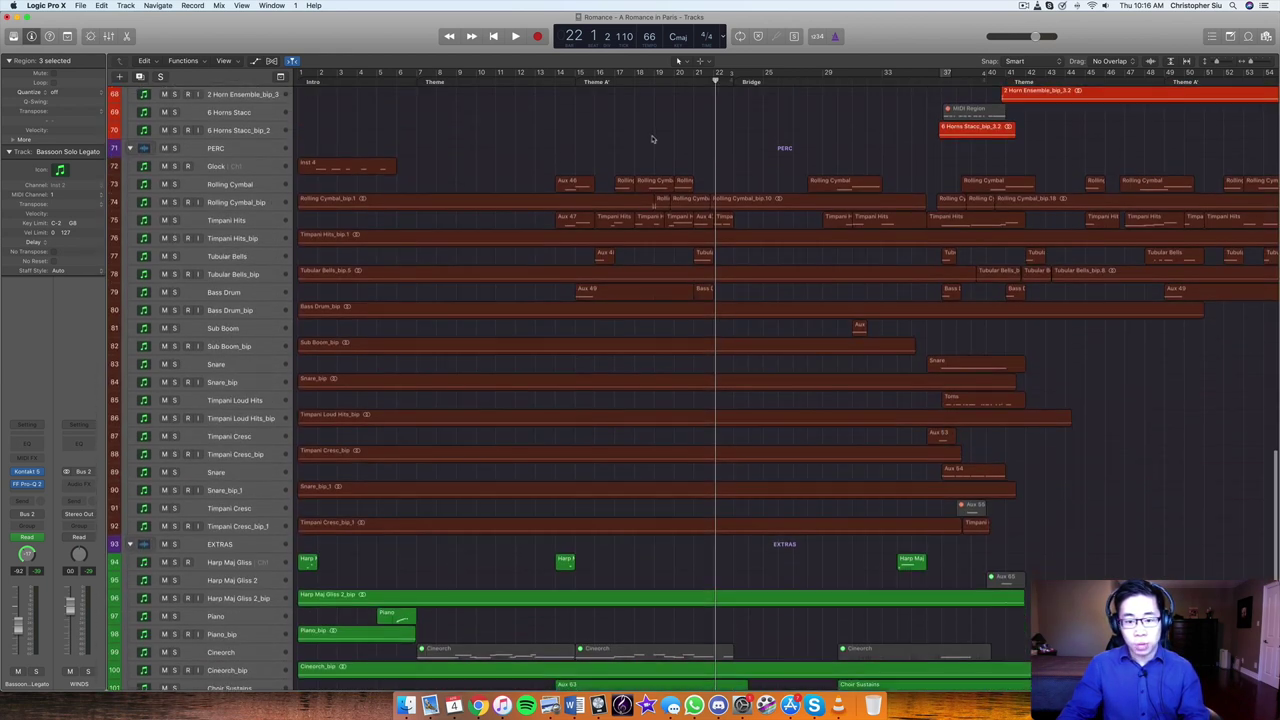
{"action": "key", "text": "comma"}
{"action": "key", "text": "comma"}
{"action": "key", "text": "comma"}
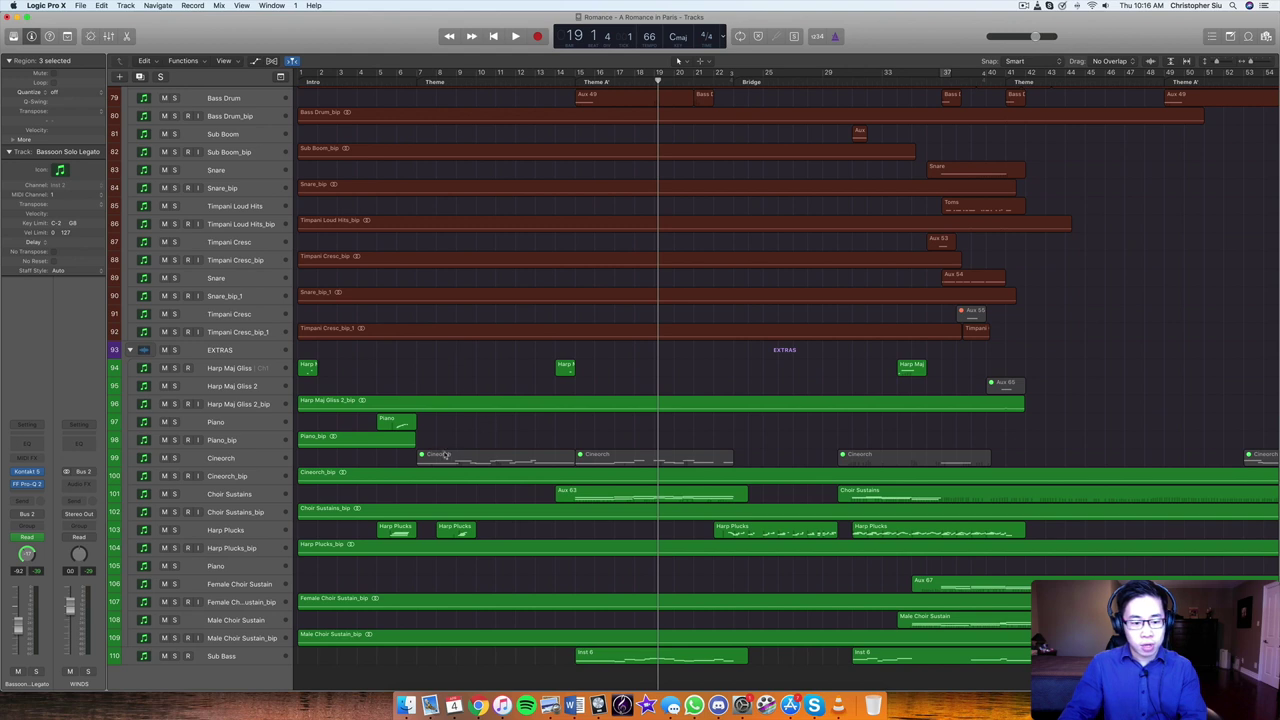
{"action": "left_click", "coordinate": [406, 76]}
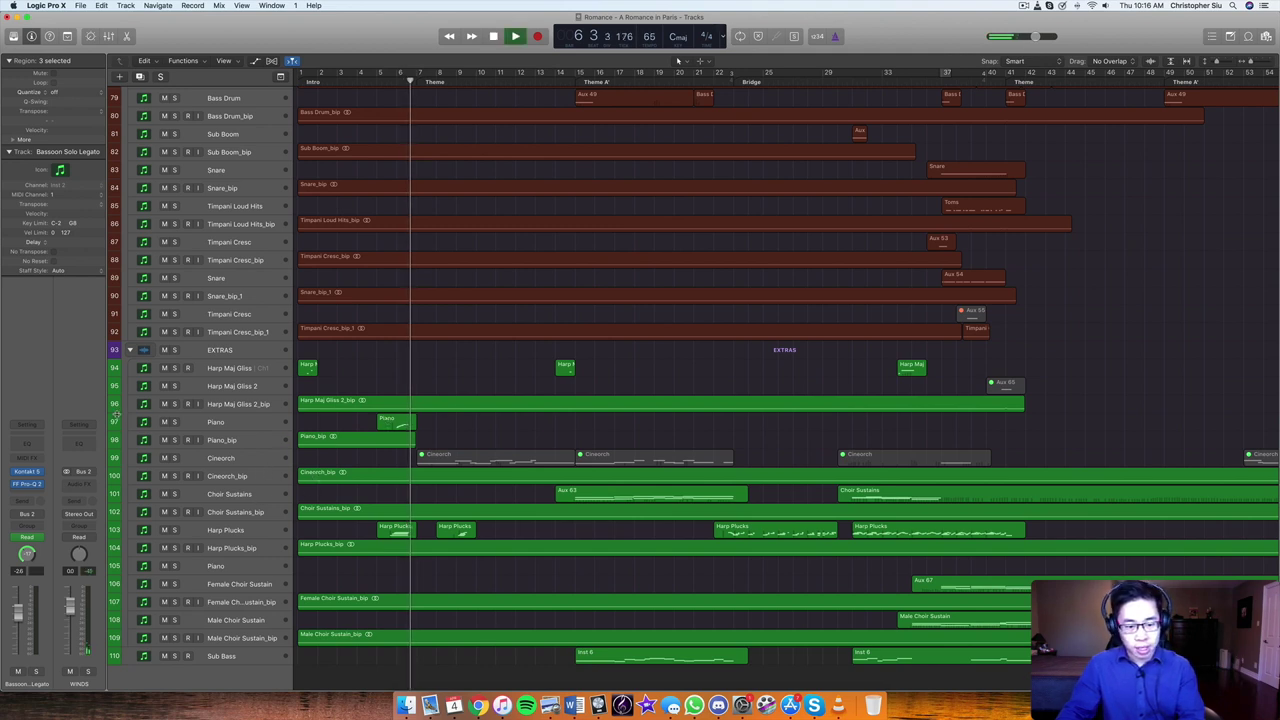
{"action": "left_click", "coordinate": [174, 476]}
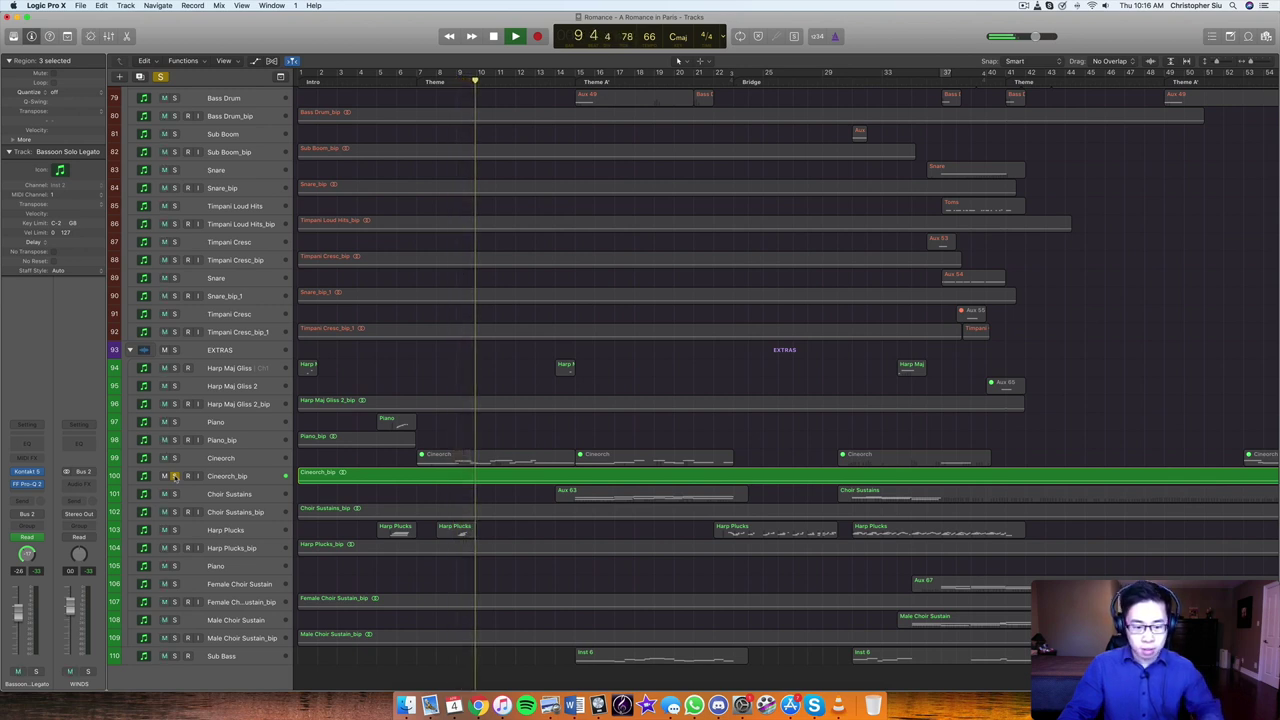
{"action": "key", "text": "super+a"}
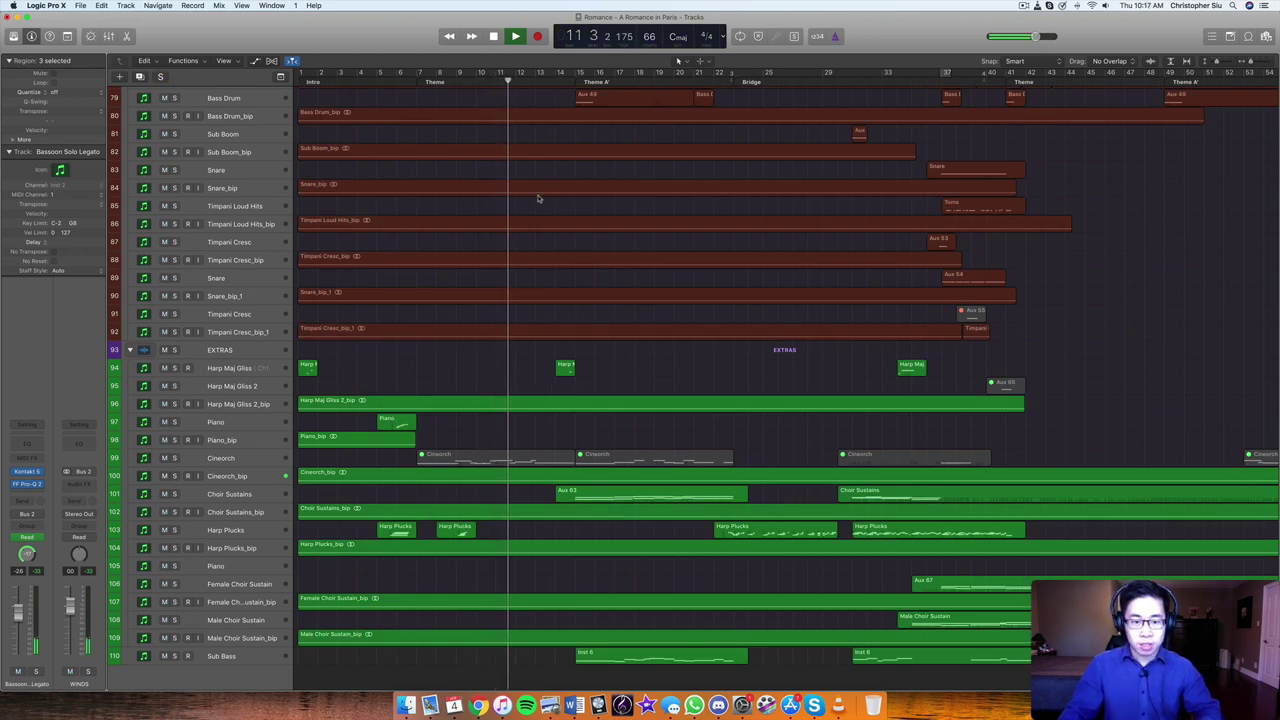
Play the full mix into Theme A' and look through the string, wind, brass and percussion tracks active there
{"action": "scroll", "coordinate": [536, 241], "scroll_direction": "up", "scroll_amount": 3}
{"action": "scroll", "coordinate": [536, 241], "scroll_direction": "up", "scroll_amount": 15}
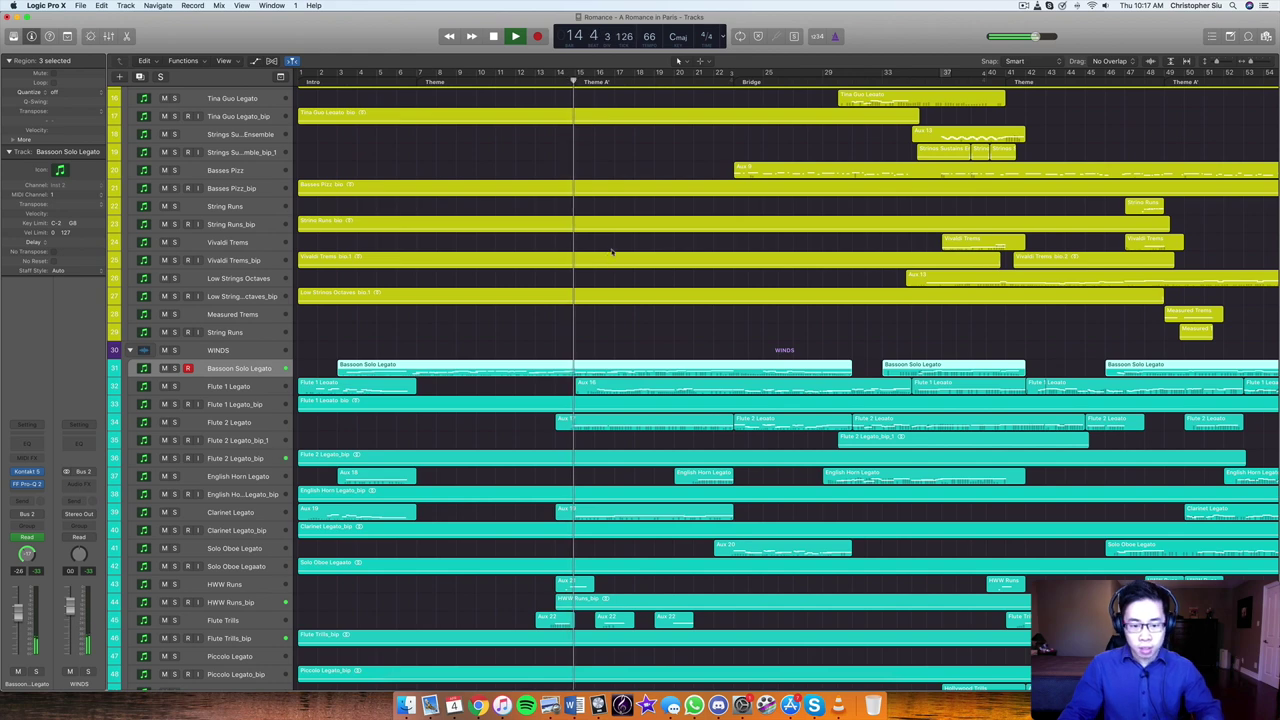
{"action": "key", "text": "space"}
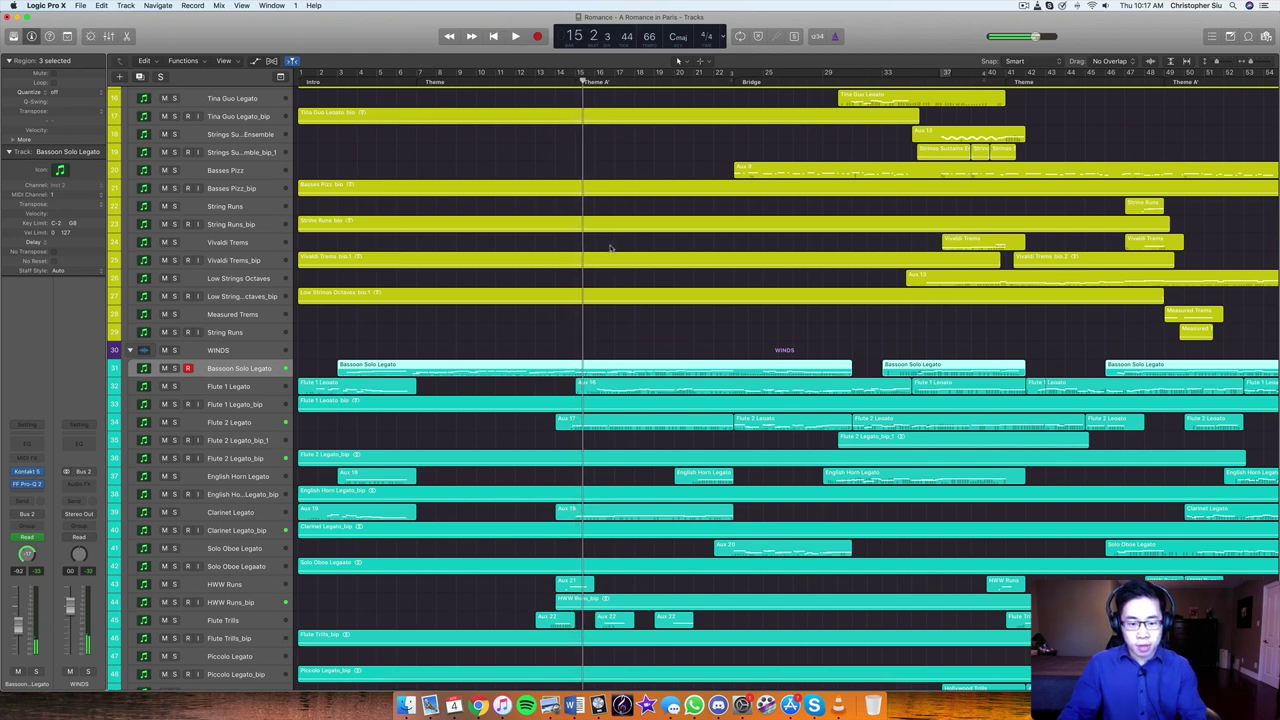
{"action": "scroll", "coordinate": [609, 248], "scroll_direction": "down", "scroll_amount": 20}
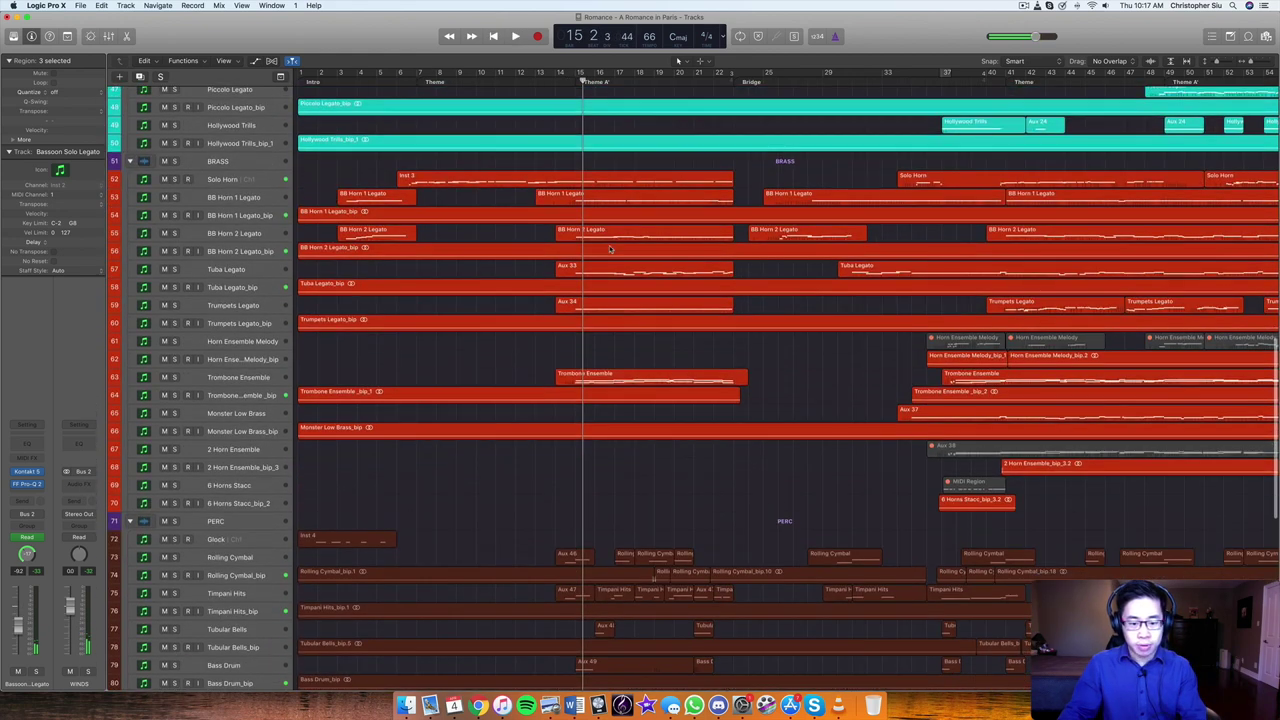
{"action": "scroll", "coordinate": [609, 248], "scroll_direction": "down", "scroll_amount": 6}
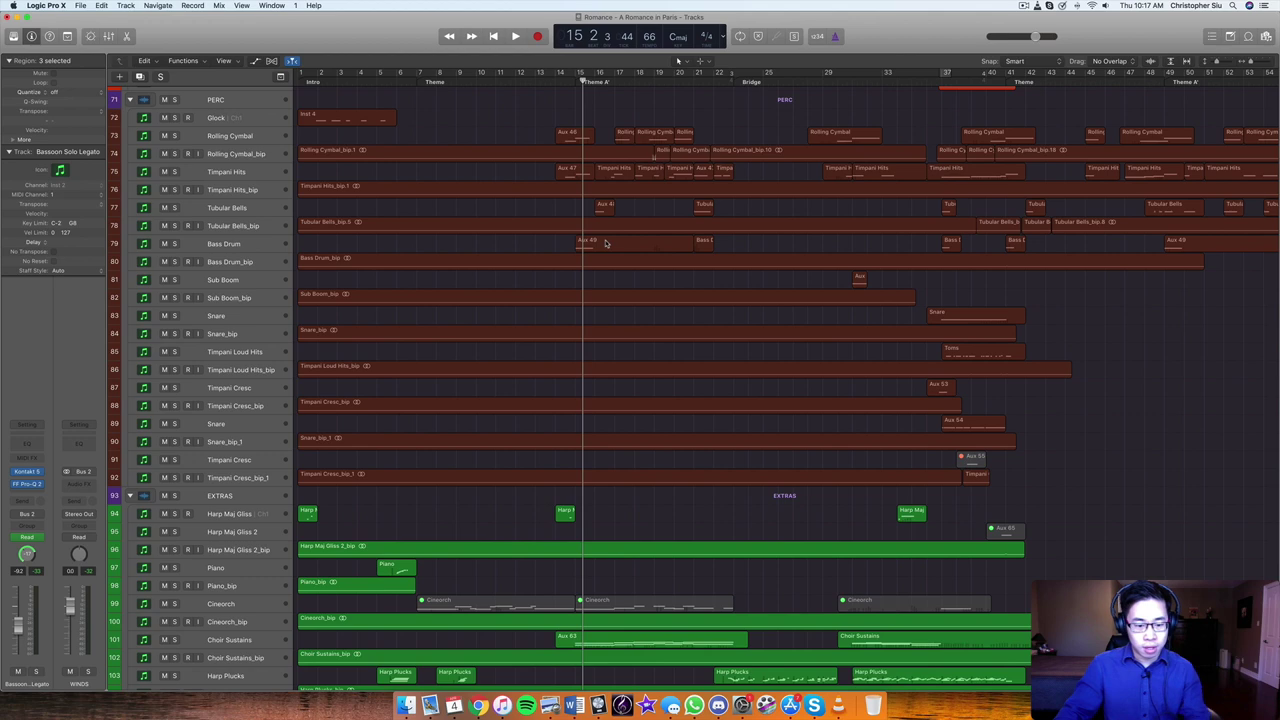
Play from bar 14, solo the Harp Maj Gliss track to hear it alone, and return to the full mix
{"action": "scroll", "coordinate": [577, 91], "scroll_direction": "down", "scroll_amount": 2}
{"action": "scroll", "coordinate": [430, 490], "scroll_direction": "up", "scroll_amount": 1}
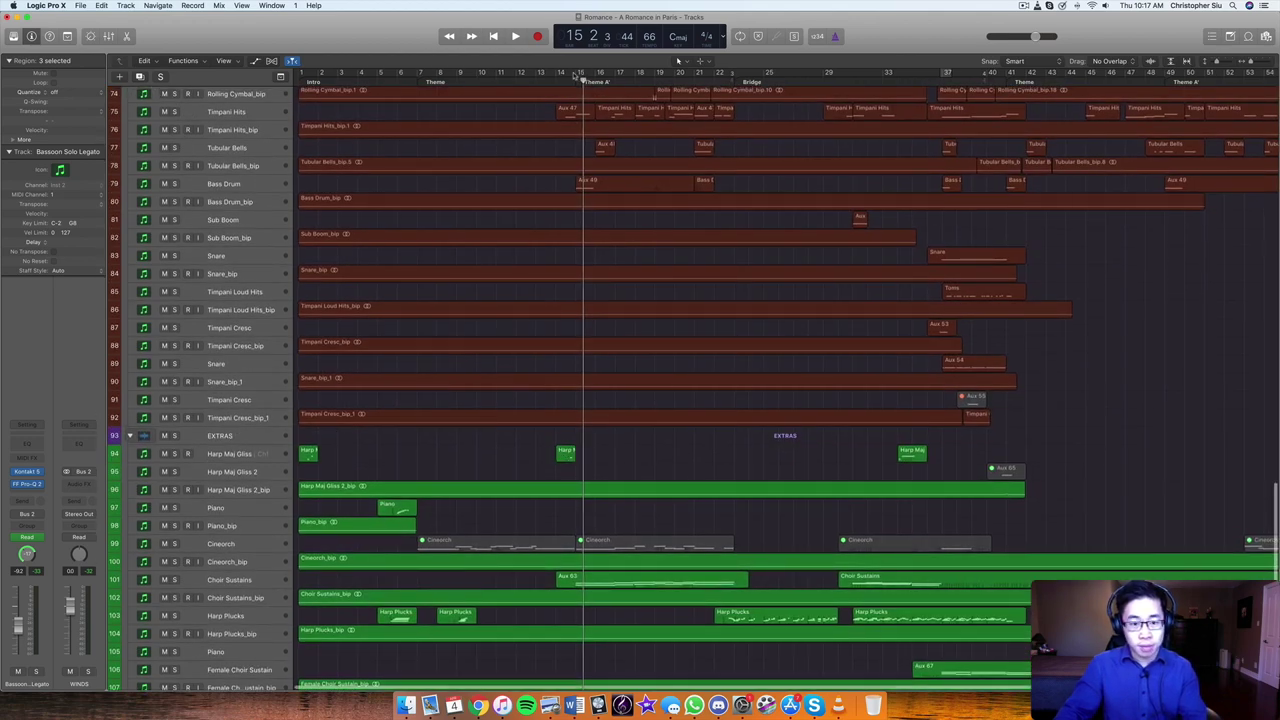
{"action": "scroll", "coordinate": [400, 430], "scroll_direction": "down", "scroll_amount": 1}
{"action": "key", "text": "comma"}
{"action": "key", "text": "space"}
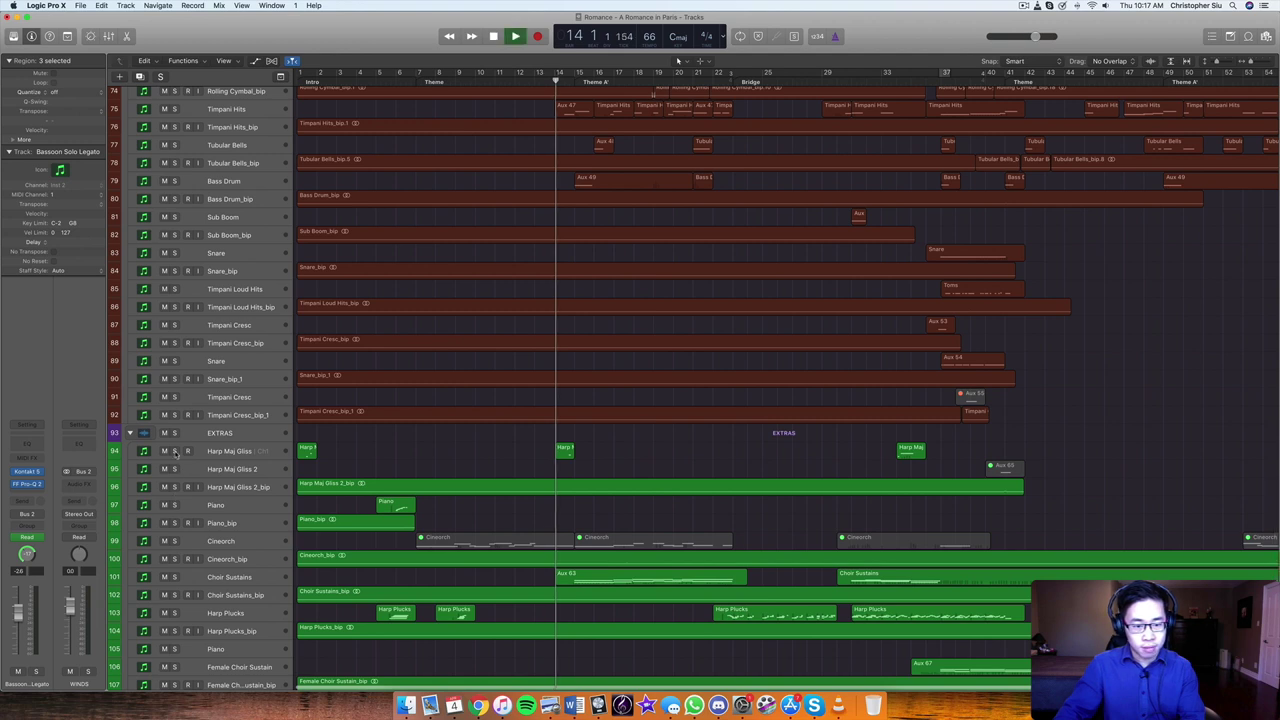
{"action": "left_click", "coordinate": [175, 451]}
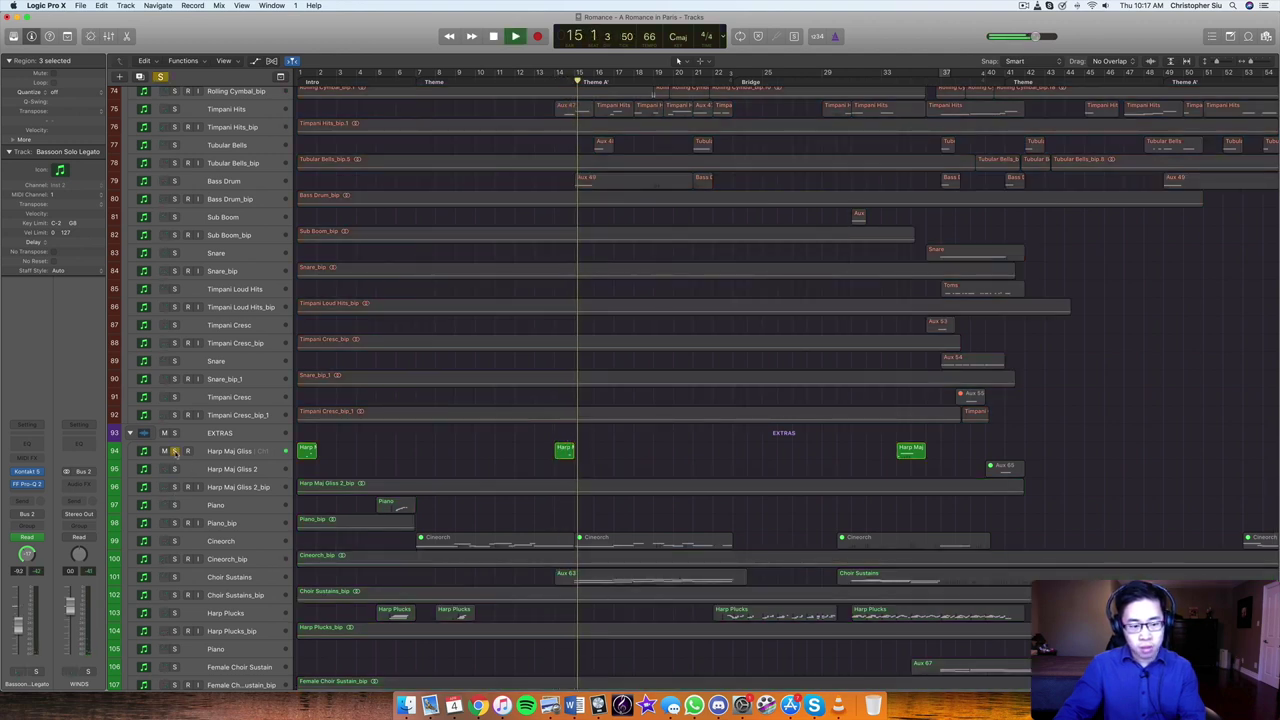
{"action": "left_click", "coordinate": [175, 451]}
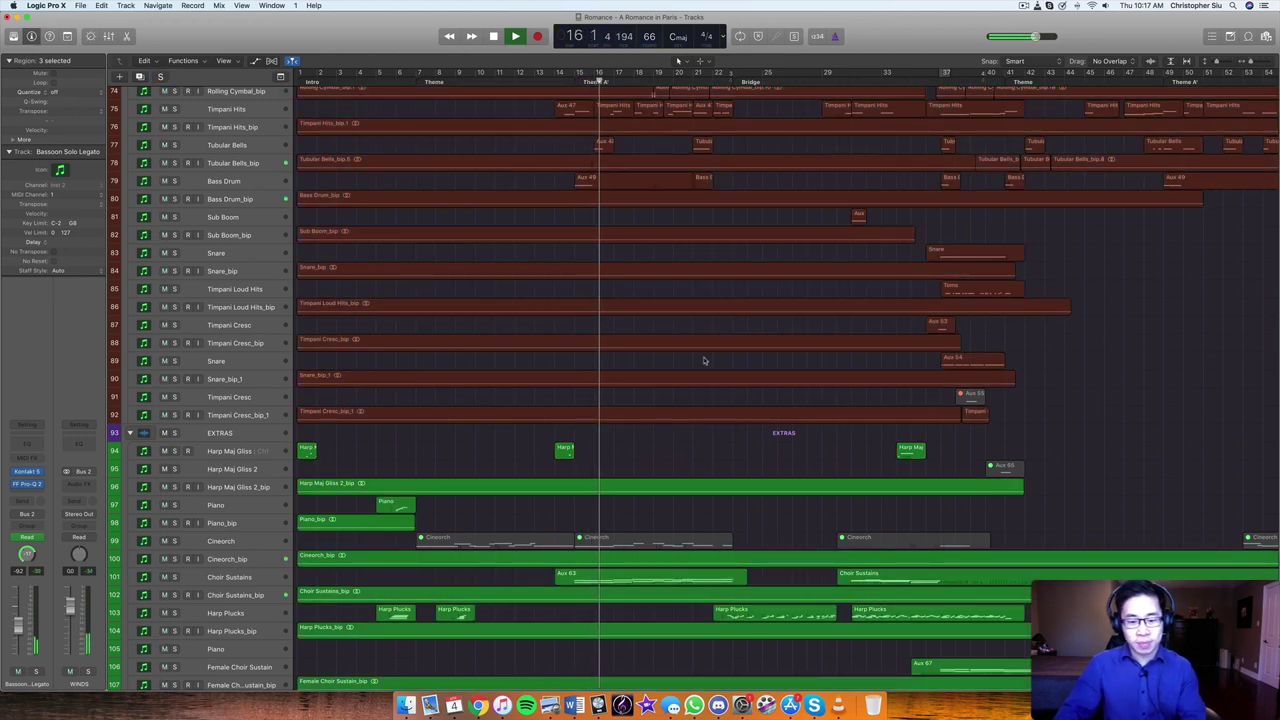
Listen to Theme A' up to about bar 20 while examining the percussion and extras tracks
{"action": "scroll", "coordinate": [530, 490], "scroll_direction": "down", "scroll_amount": 5}
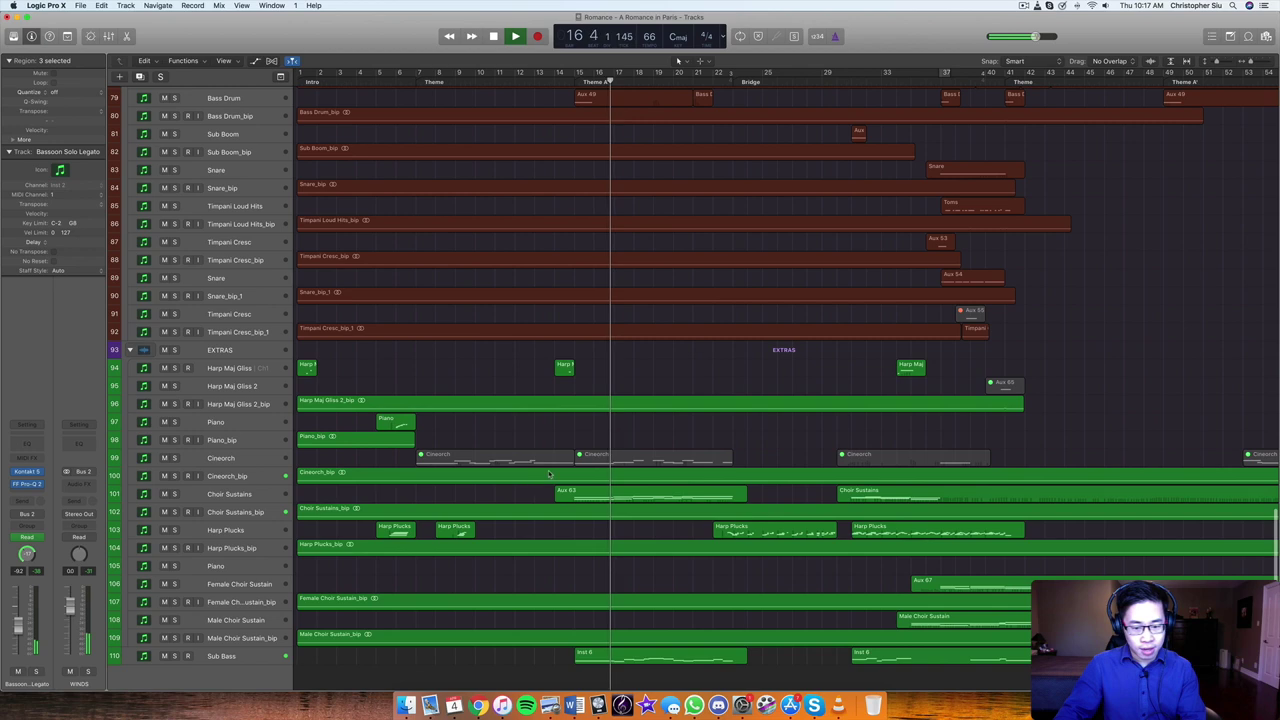
{"action": "scroll", "coordinate": [535, 470], "scroll_direction": "up", "scroll_amount": 6}
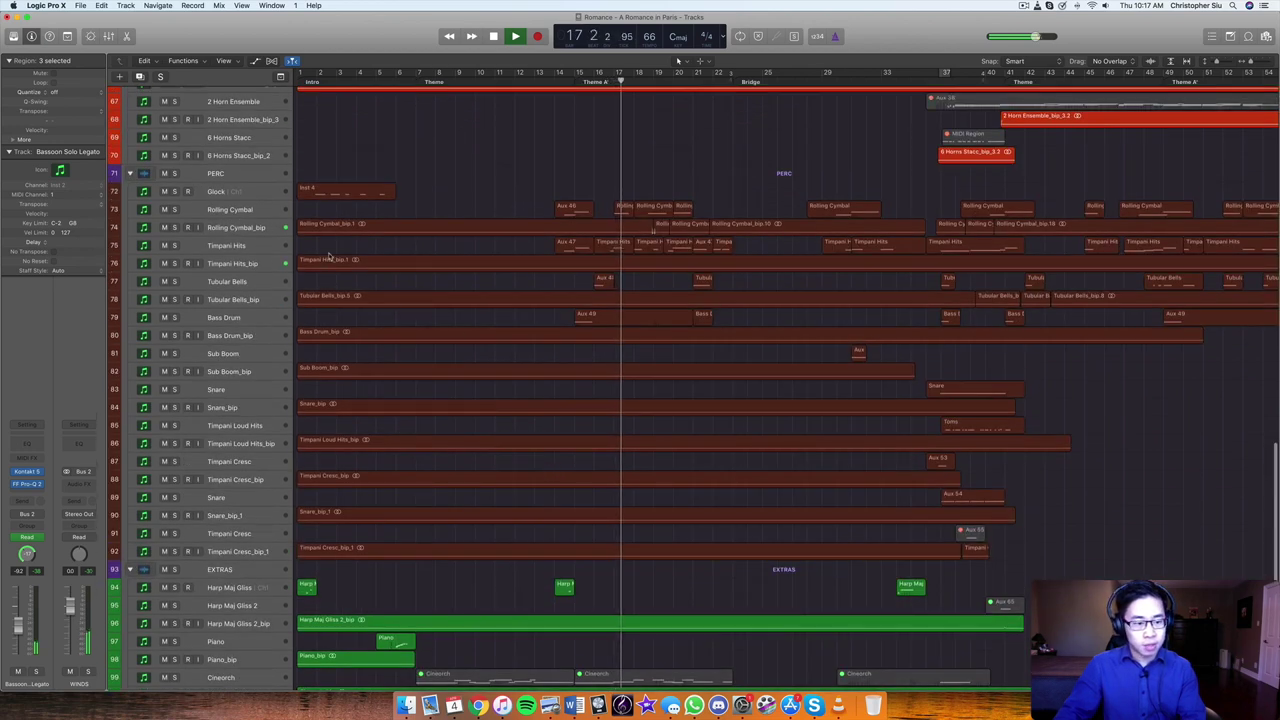
{"action": "scroll", "coordinate": [255, 459], "scroll_direction": "down", "scroll_amount": 1}
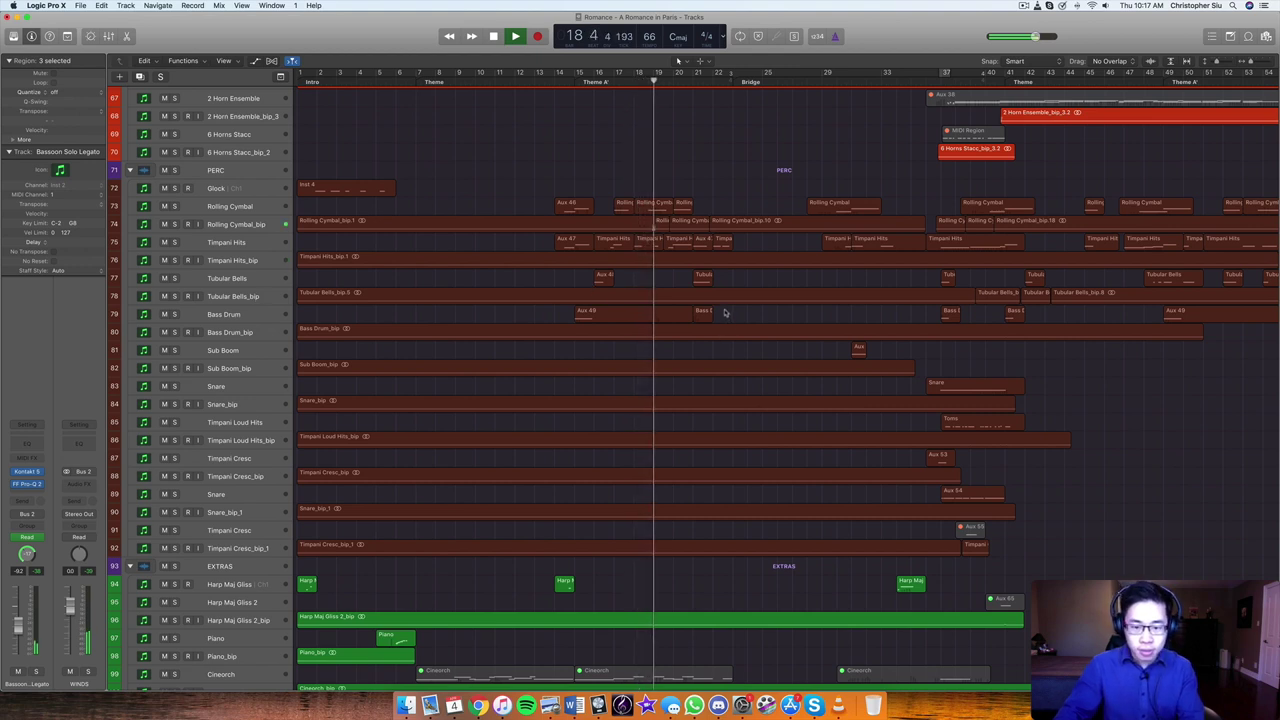
{"action": "scroll", "coordinate": [611, 681], "scroll_direction": "down", "scroll_amount": 3}
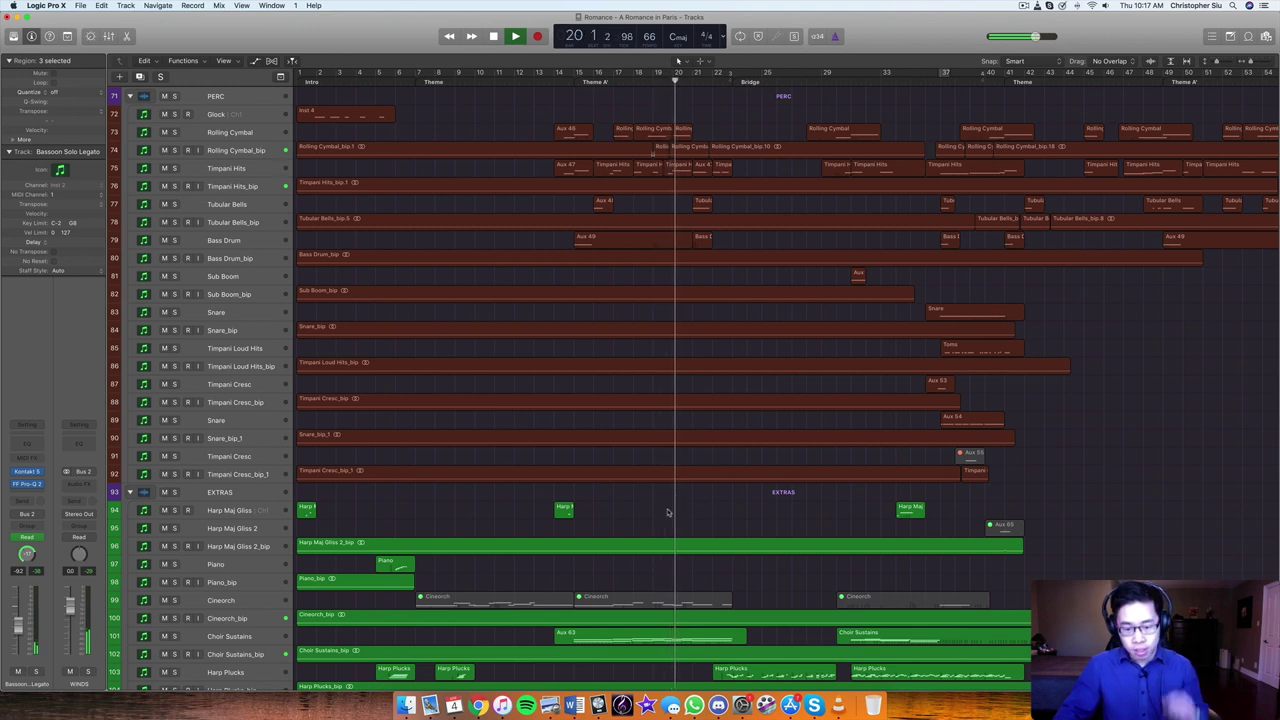
{"action": "key", "text": "space"}
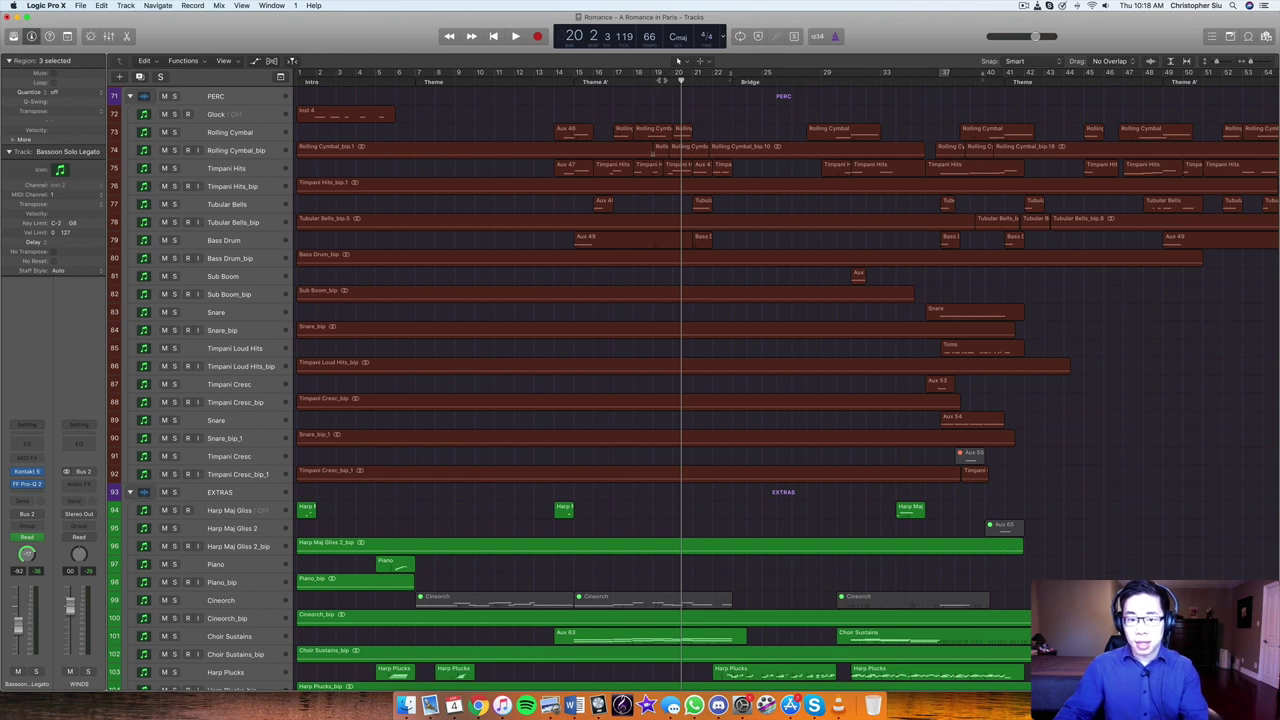
Play the full mix from about bar 19 through the end of Theme A' into the Bridge
{"action": "key", "text": "comma"}
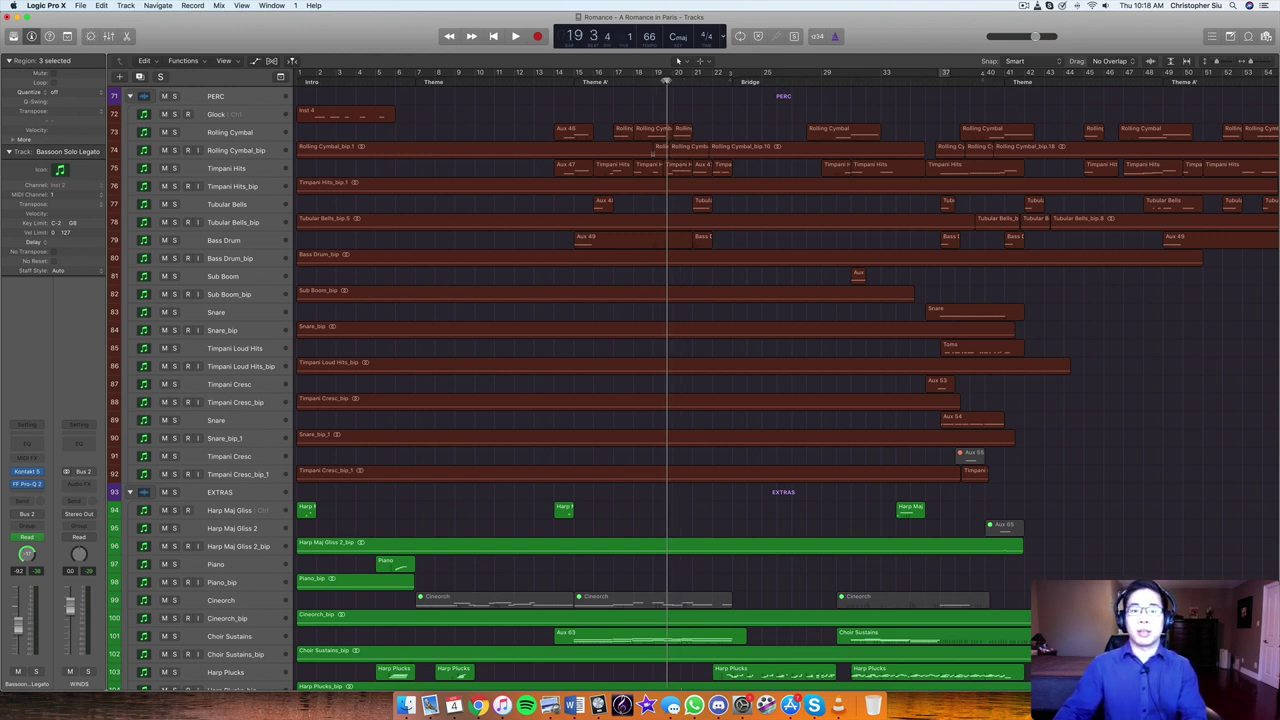
{"action": "key", "text": "space"}
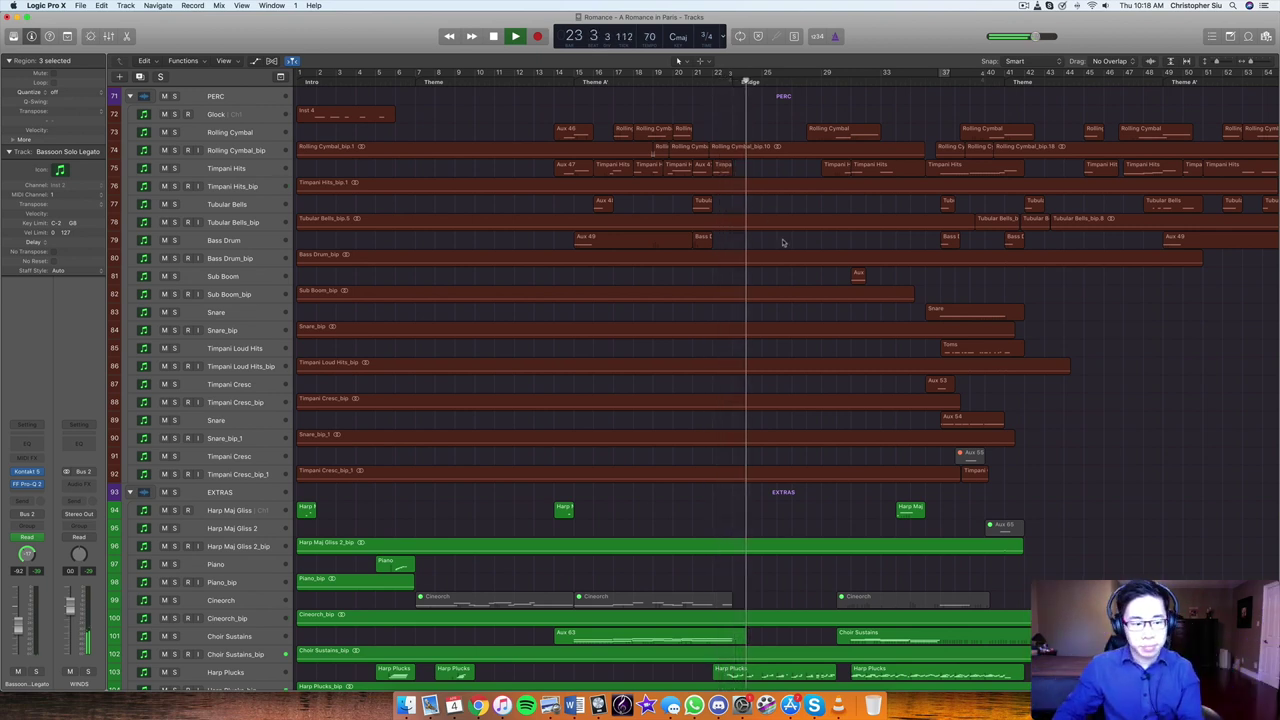
Go back to bar 22, just before the Bridge, and play with only the Flute 1 Legato_bip track soloed
{"action": "scroll", "coordinate": [780, 242], "scroll_direction": "up", "scroll_amount": 6}
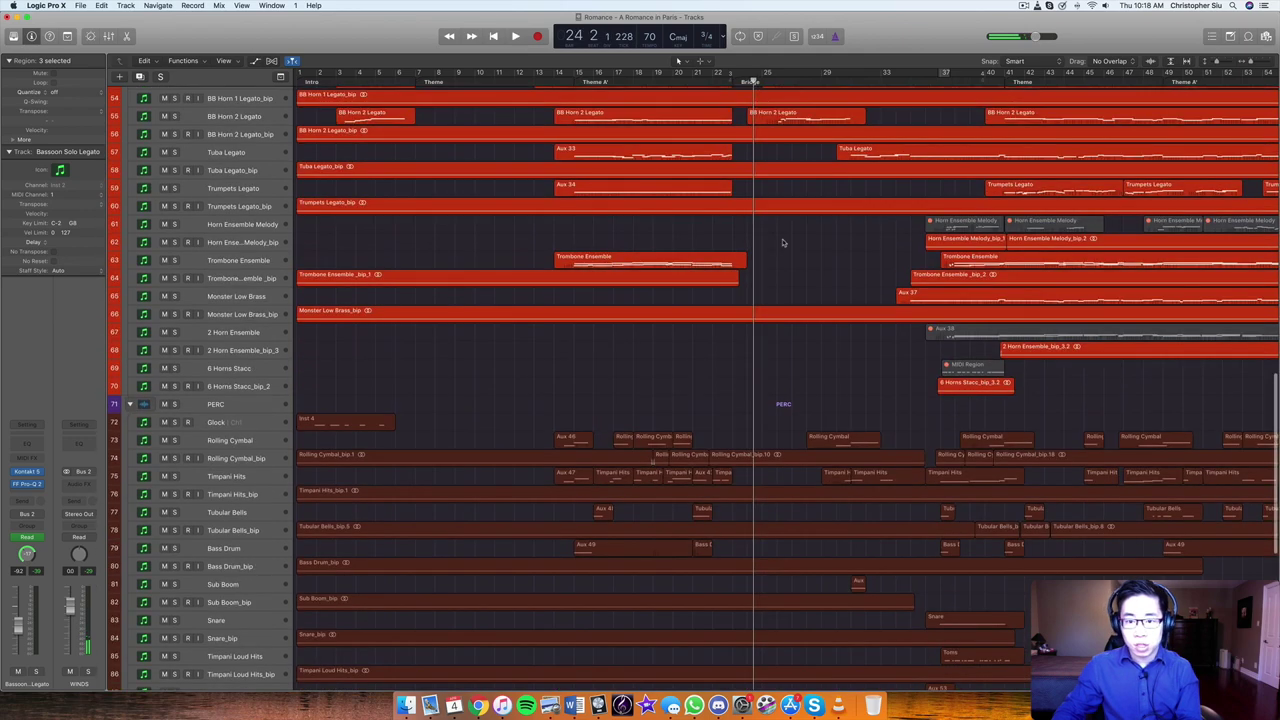
{"action": "scroll", "coordinate": [783, 242], "scroll_direction": "up", "scroll_amount": 10}
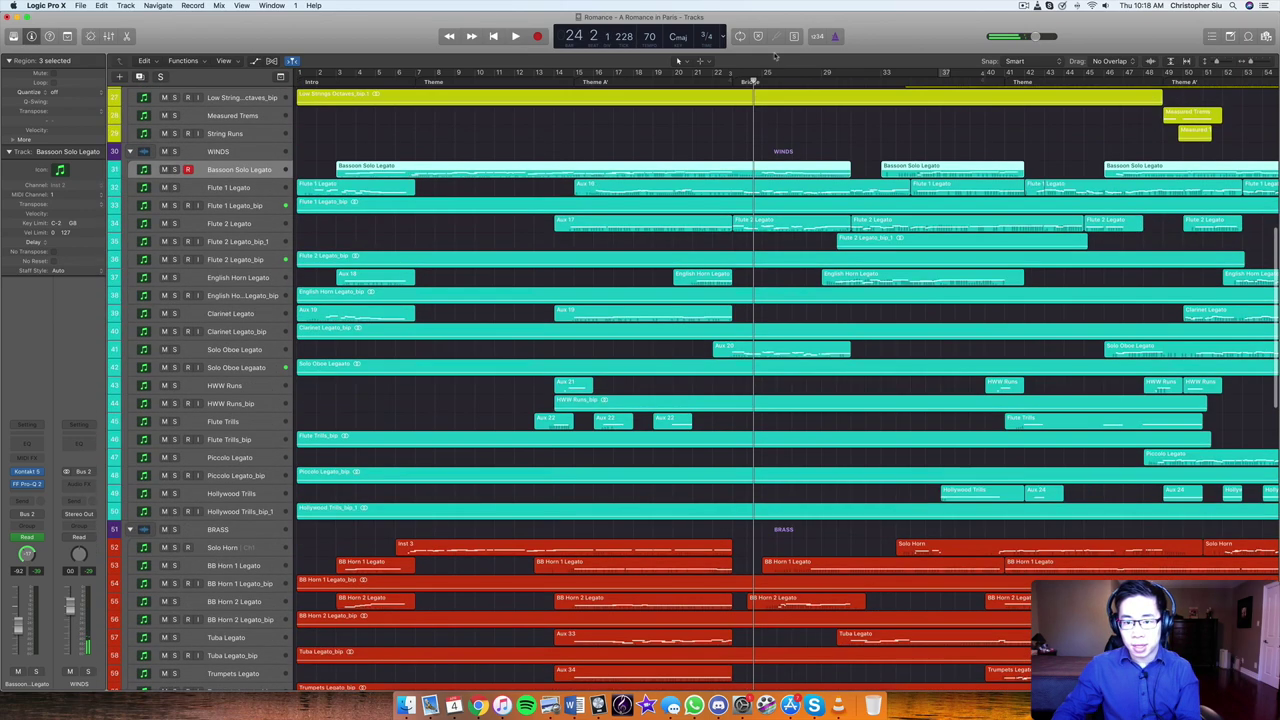
{"action": "key", "text": "comma"}
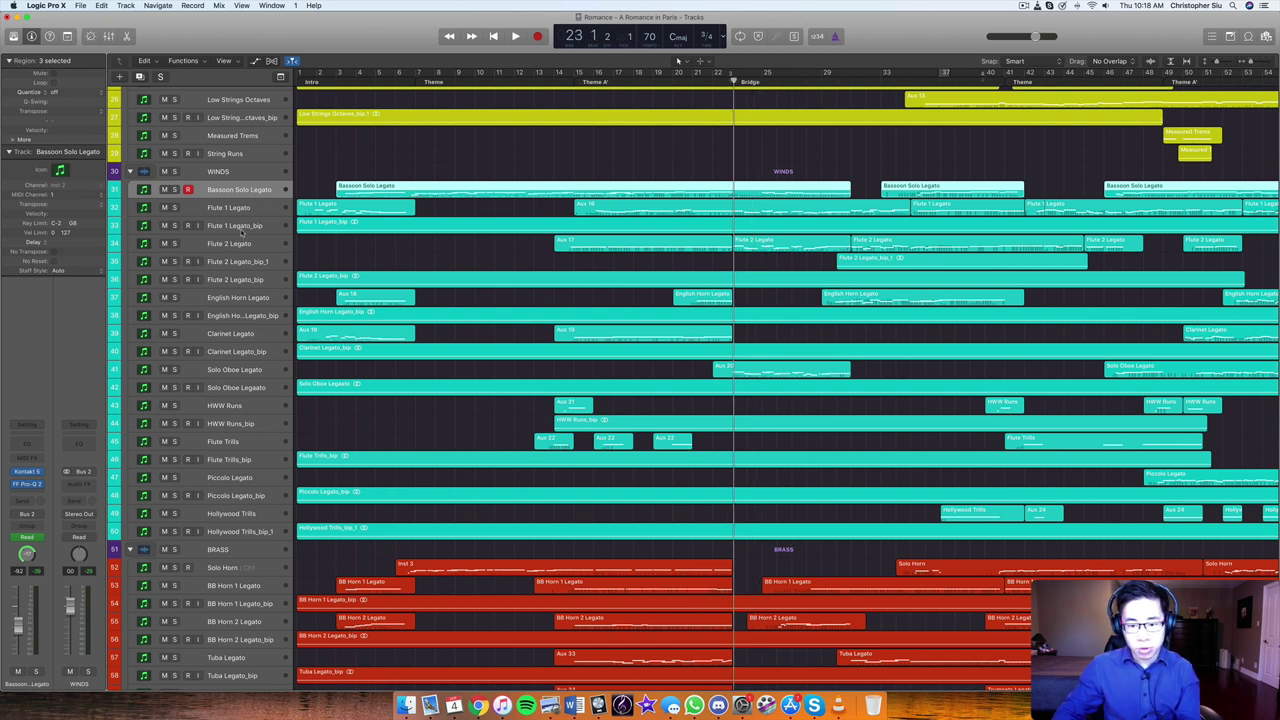
{"action": "key", "text": "comma"}
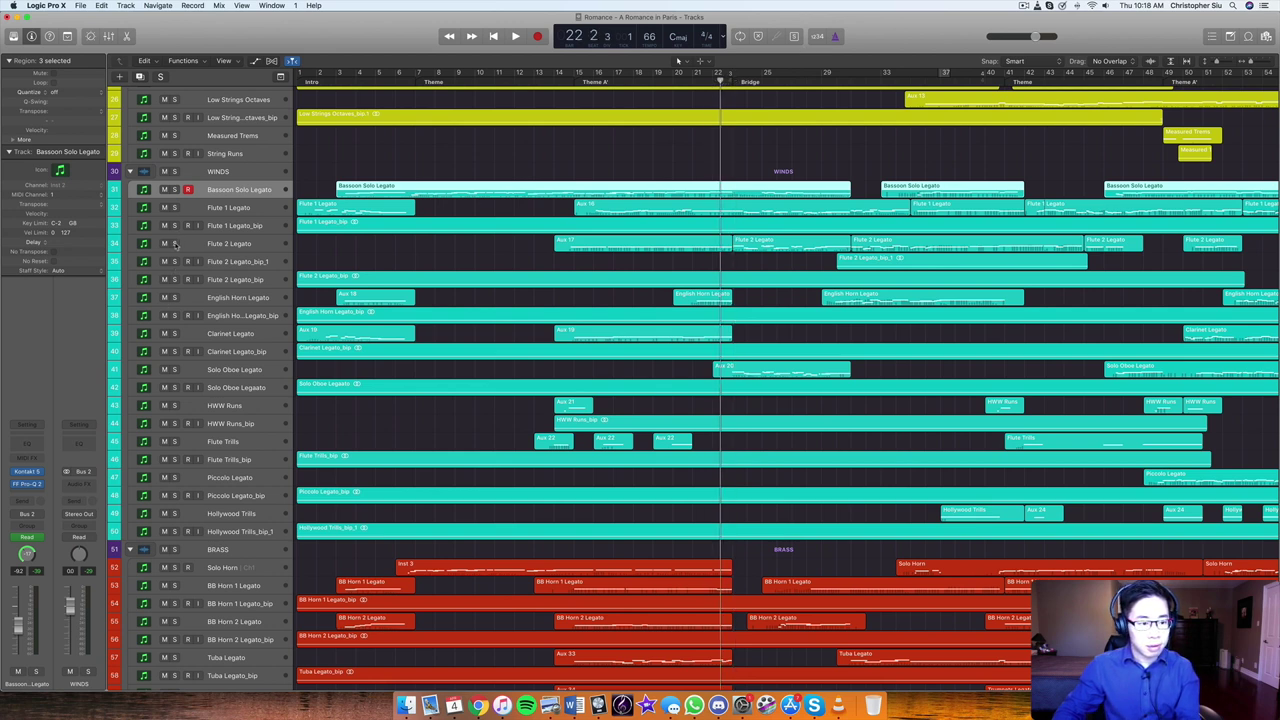
{"action": "left_click", "coordinate": [174, 243]}
{"action": "key", "text": "space"}
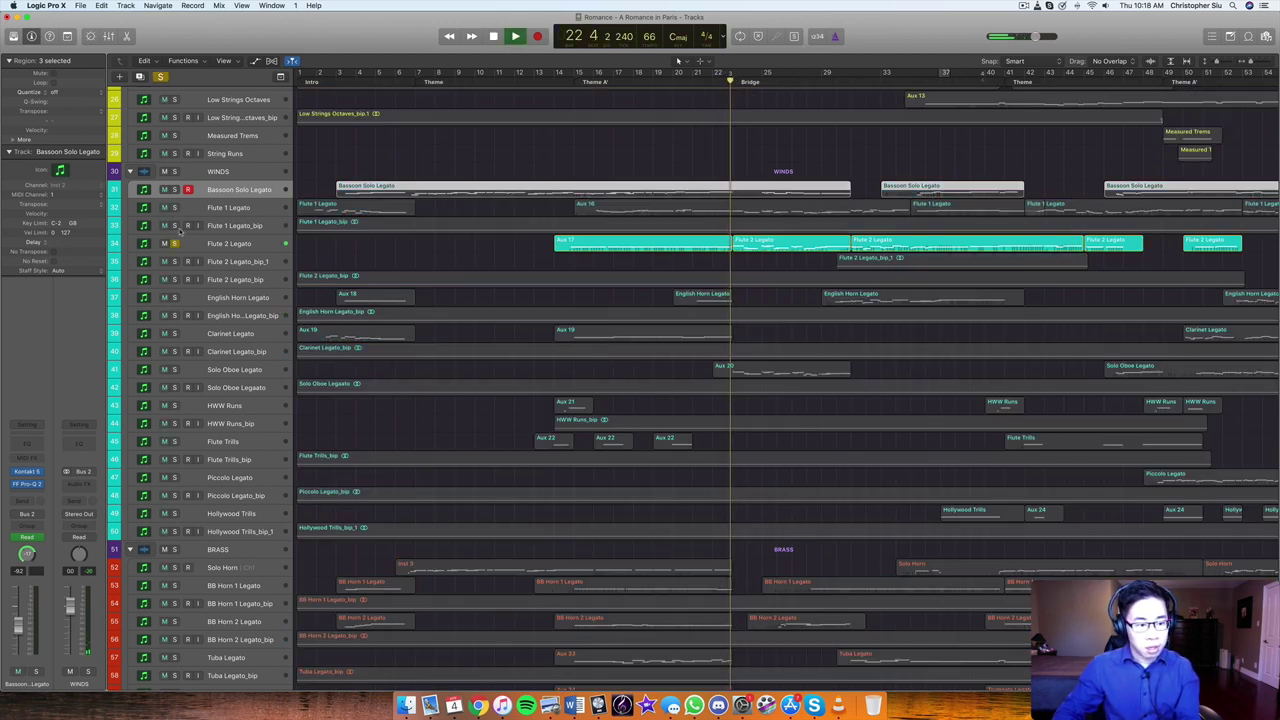
{"action": "left_click", "coordinate": [174, 243]}
{"action": "left_click", "coordinate": [174, 225]}
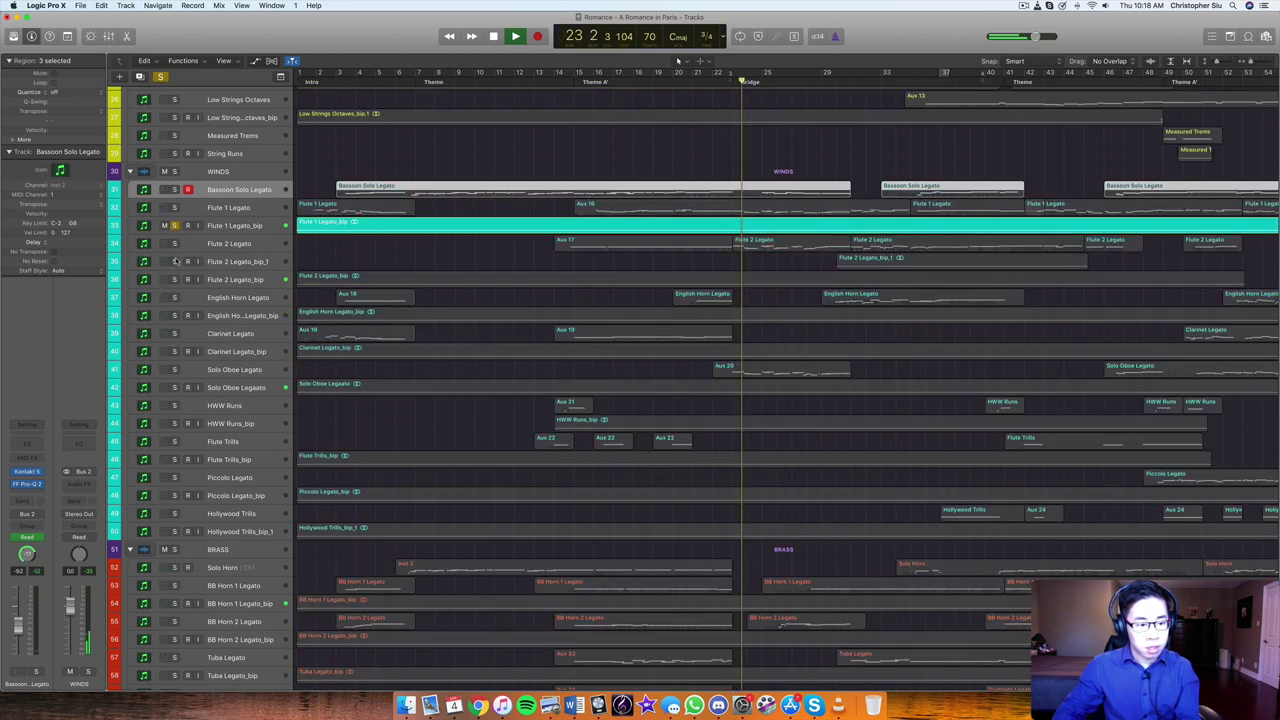
Add Flute 2 Legato_bip_1 and the bounced Solo Oboe track to the solo and listen up to about bar 29
{"action": "left_click", "coordinate": [175, 261]}
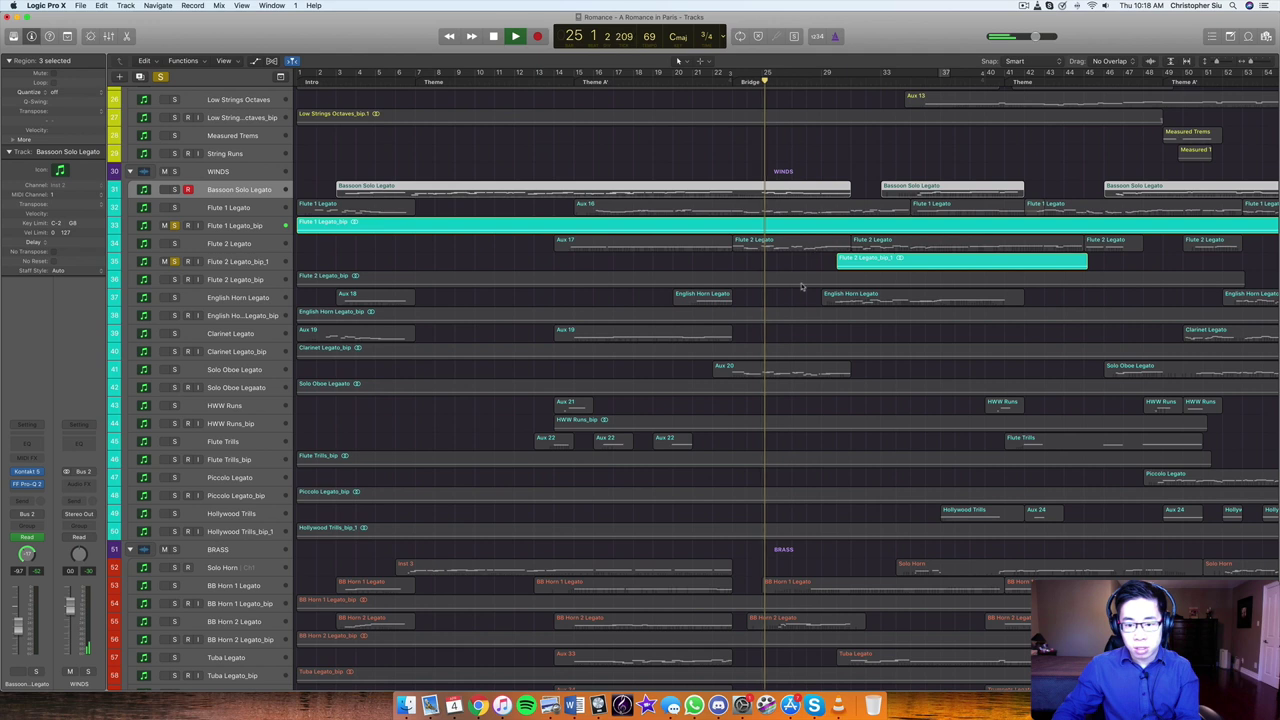
{"action": "left_click", "coordinate": [174, 387]}
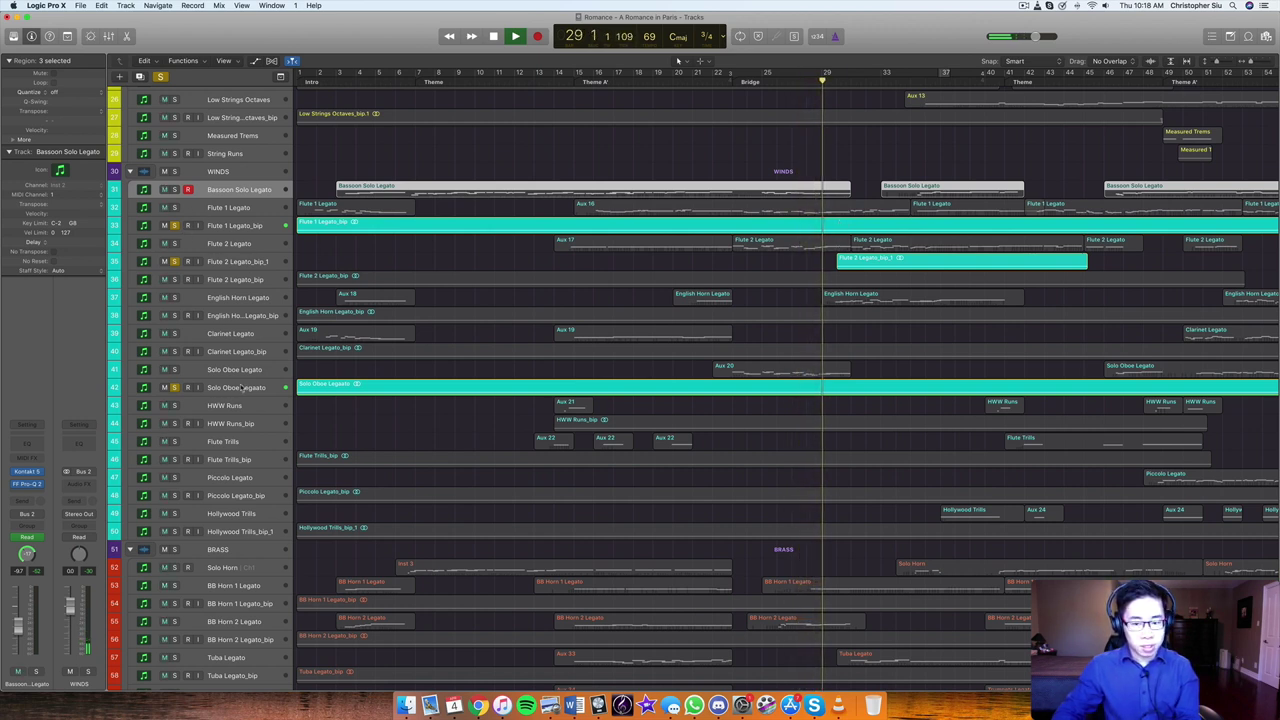
{"action": "key", "text": "space"}
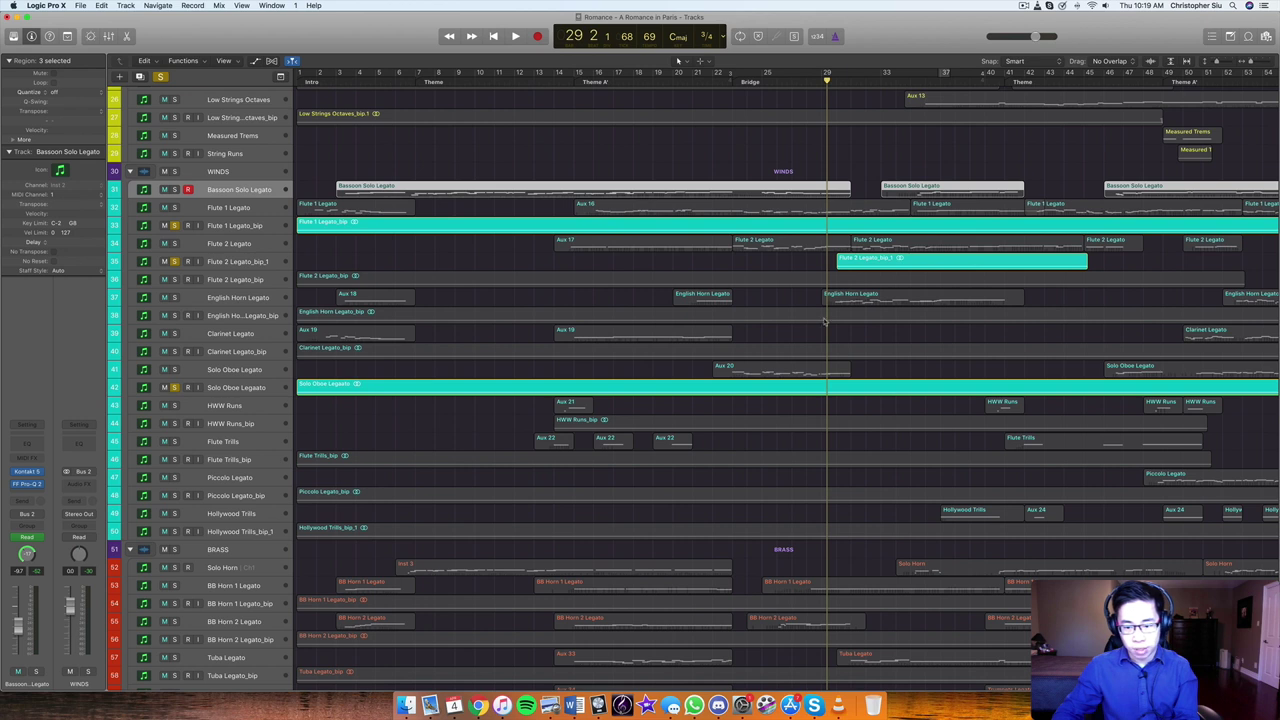
Continue from bar 29, adding Flute 2 Legato_bip and the bounced English Horn Legato track to the soloed winds
{"action": "key", "text": "space"}
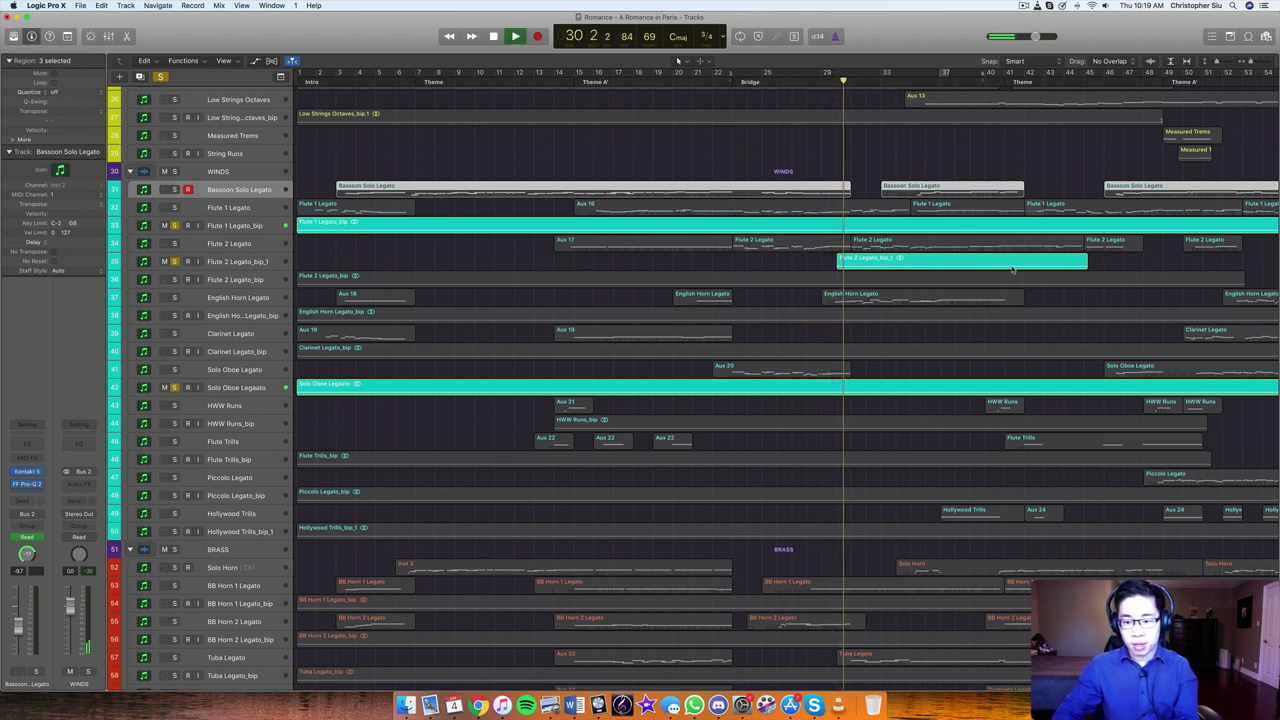
{"action": "left_click", "coordinate": [175, 279]}
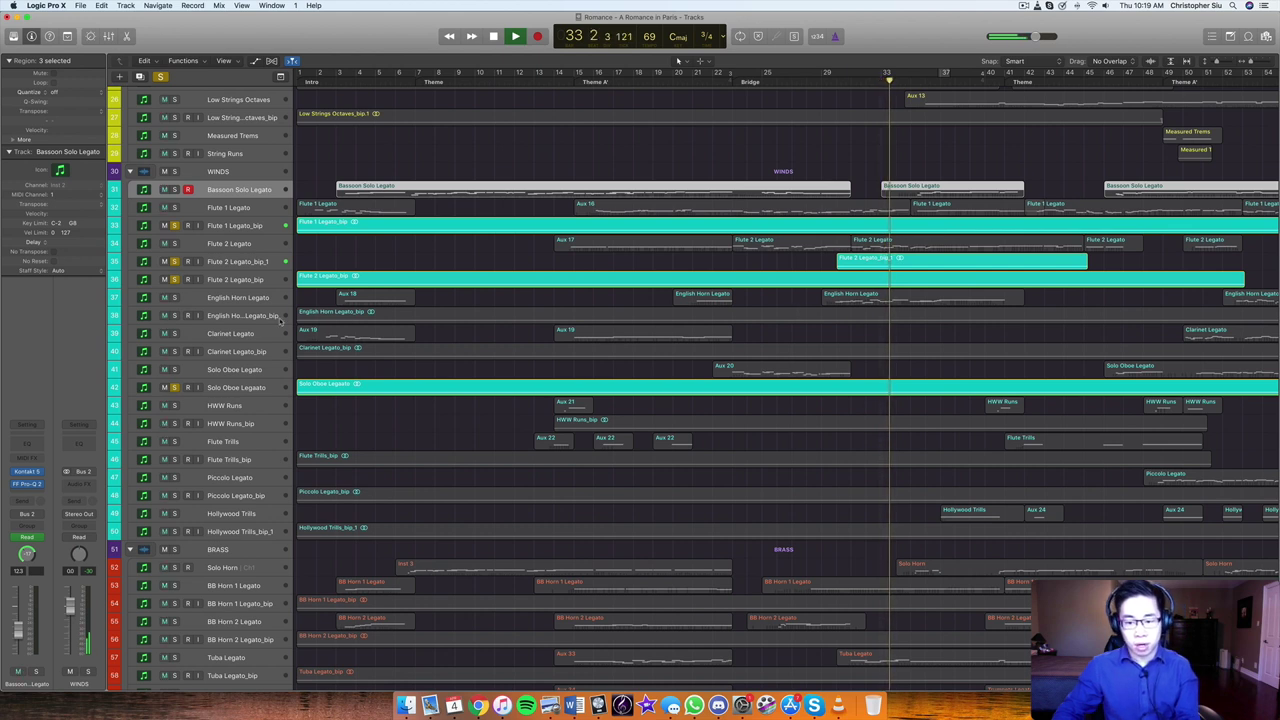
{"action": "left_click", "coordinate": [174, 315]}
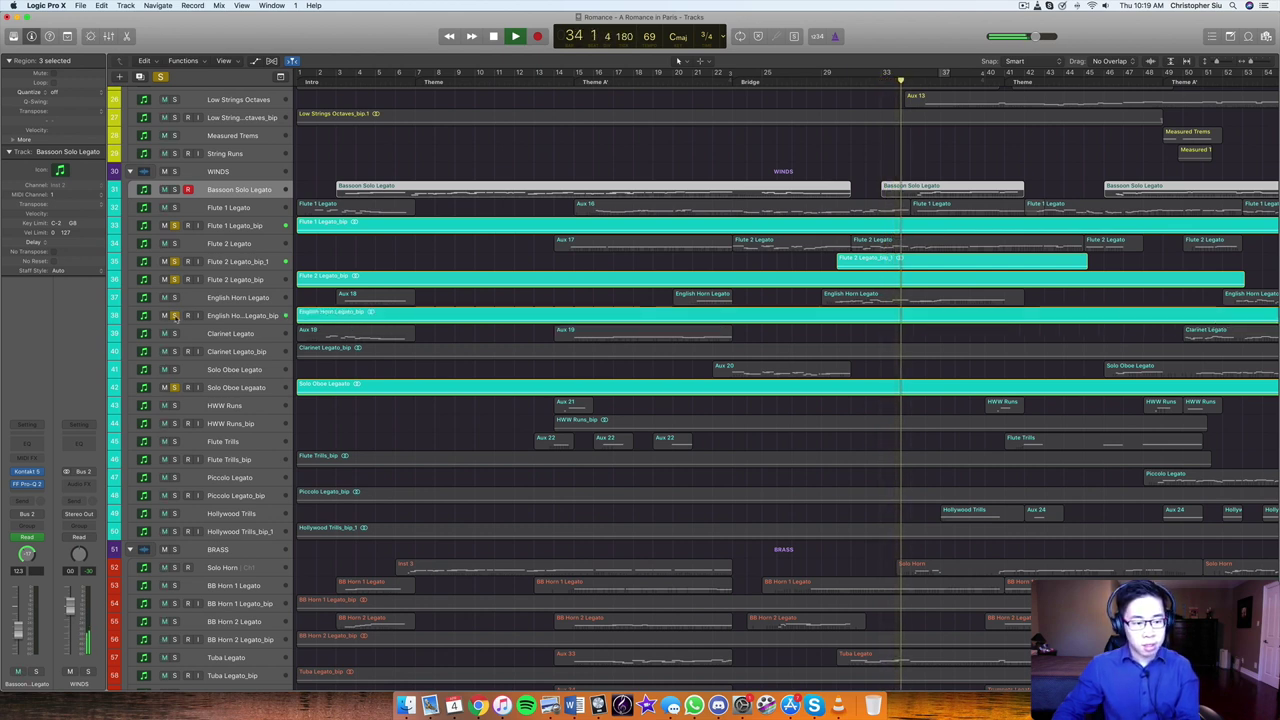
{"action": "key", "text": "space"}
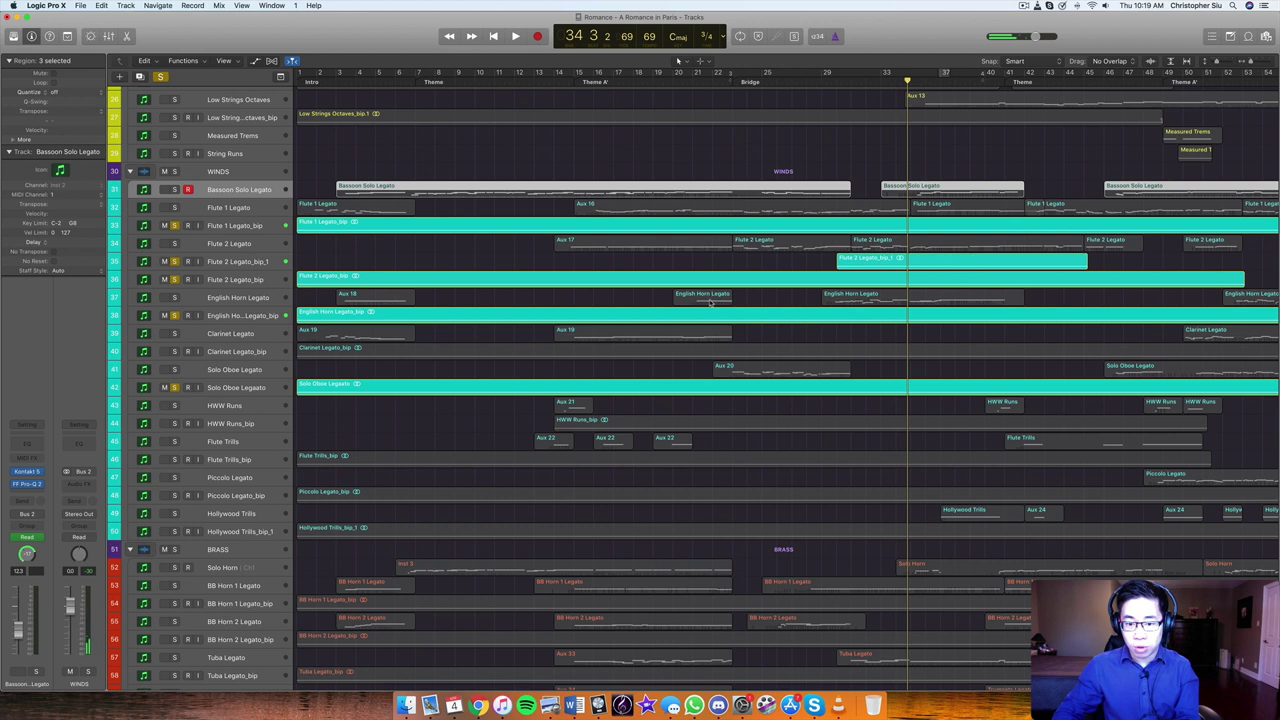
Replay the soloed winds from bar 29 and add the Bassoon Solo Legato track to them
{"action": "key", "text": "space"}
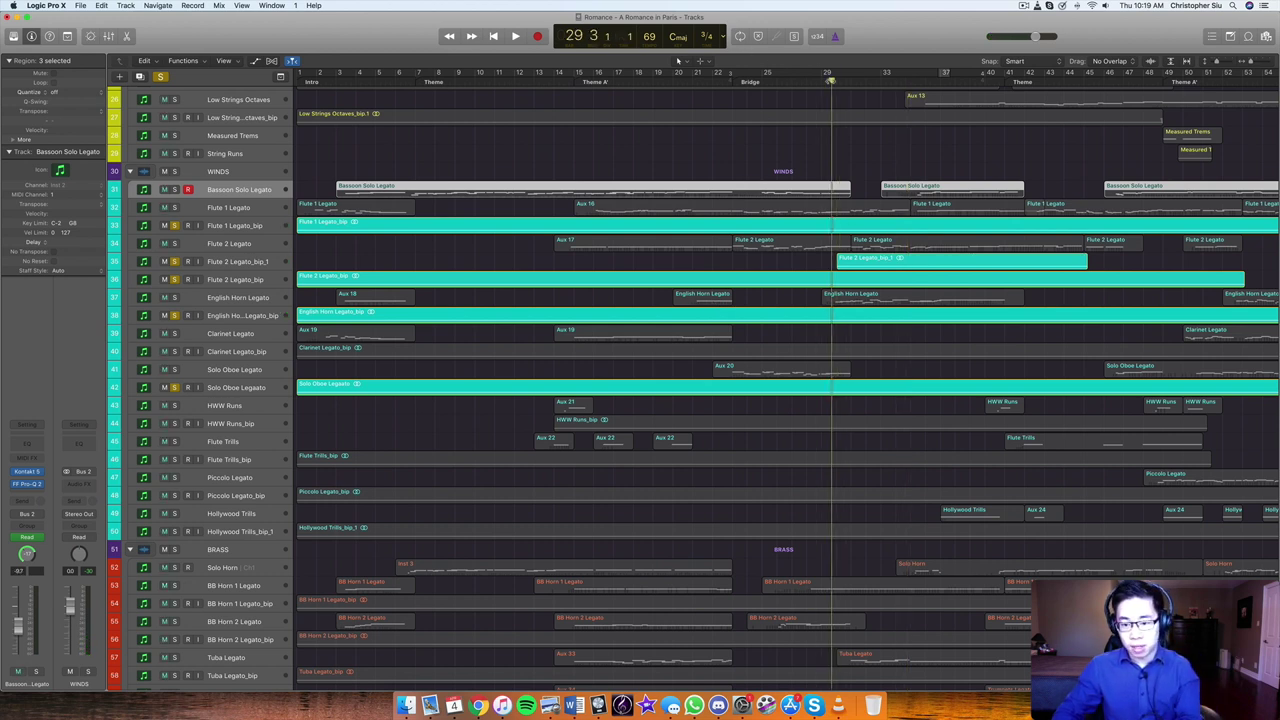
{"action": "key", "text": "space"}
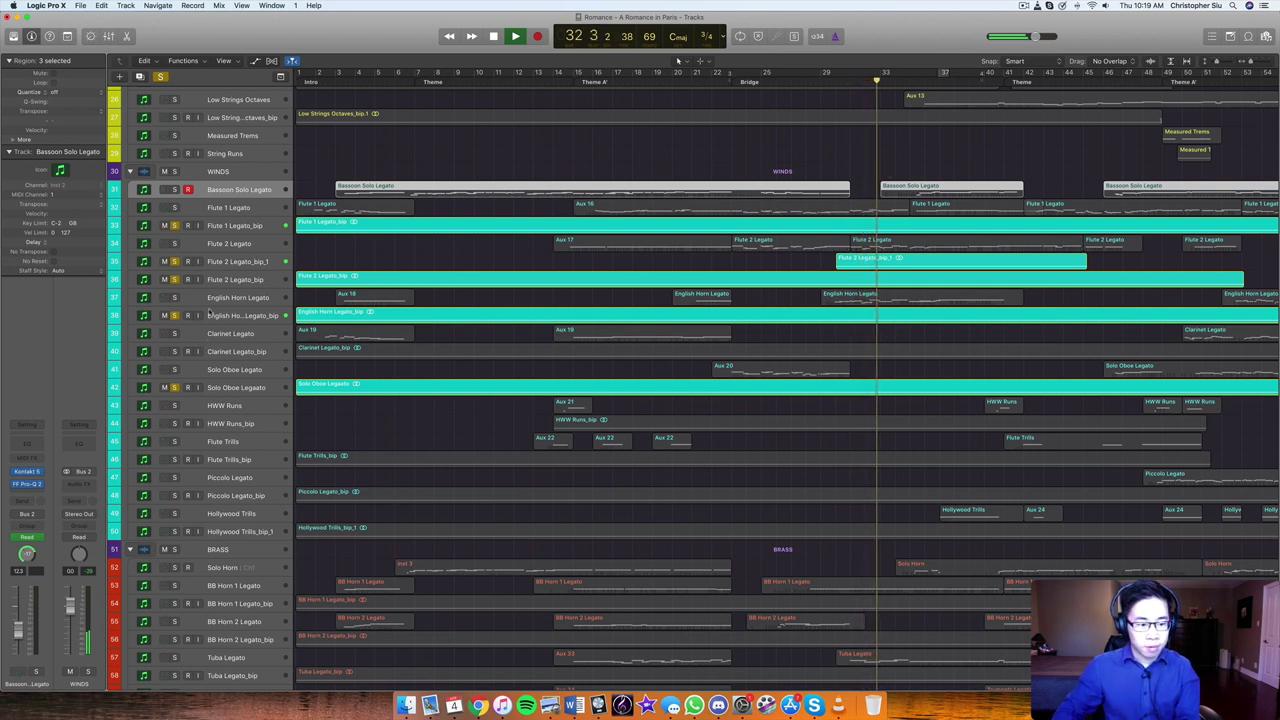
{"action": "left_click", "coordinate": [175, 189]}
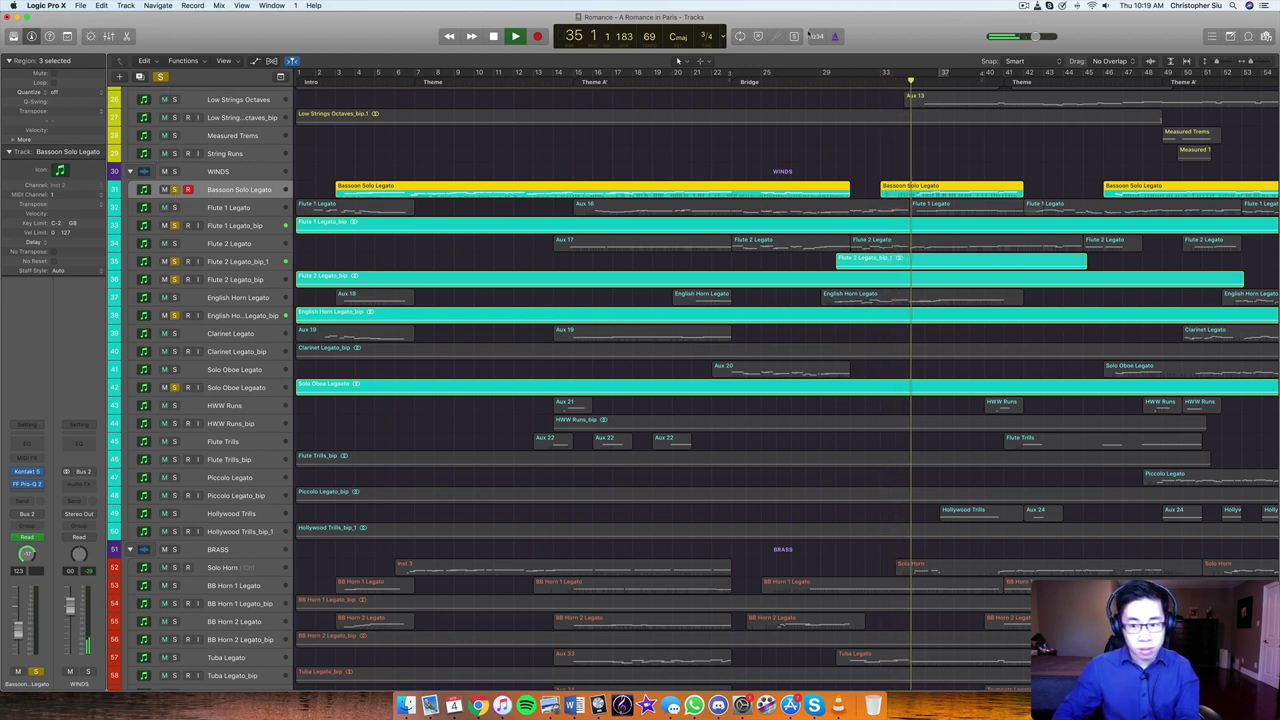
Clear all solos and listen to the full mix from about bar 26 of the Bridge
{"action": "left_click", "coordinate": [776, 80]}
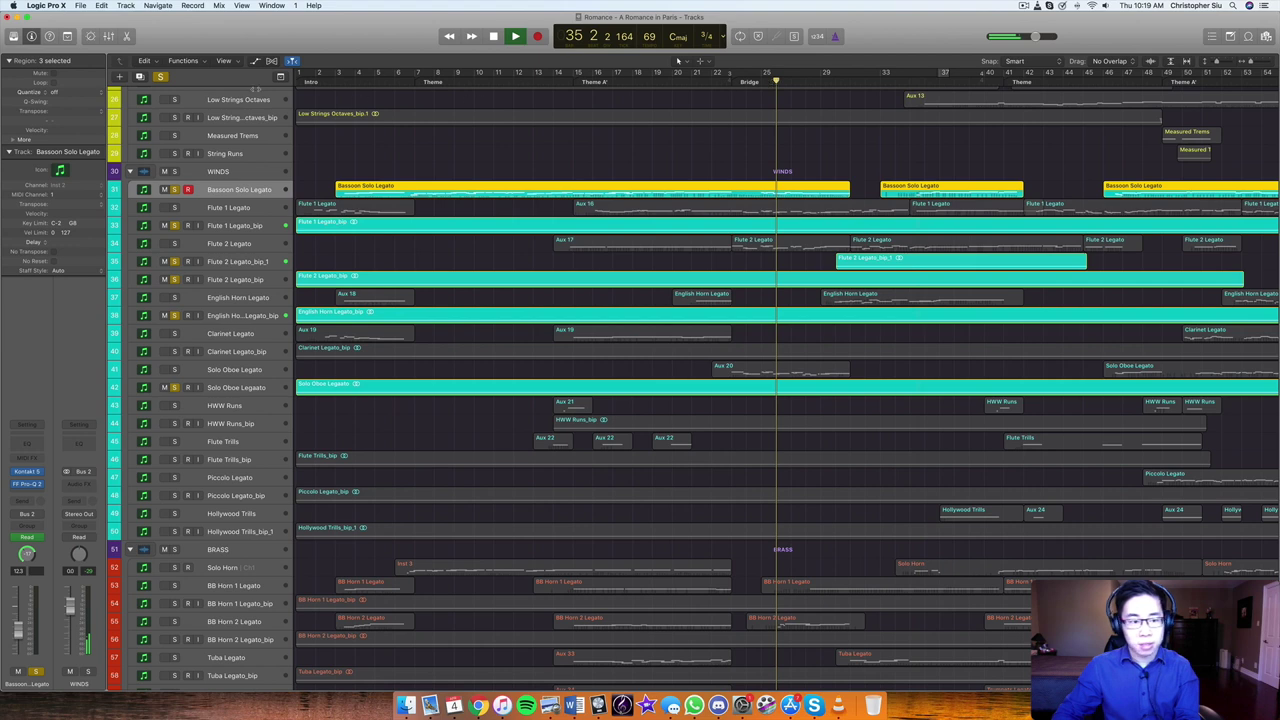
{"action": "key", "text": "ctrl+alt+super+s"}
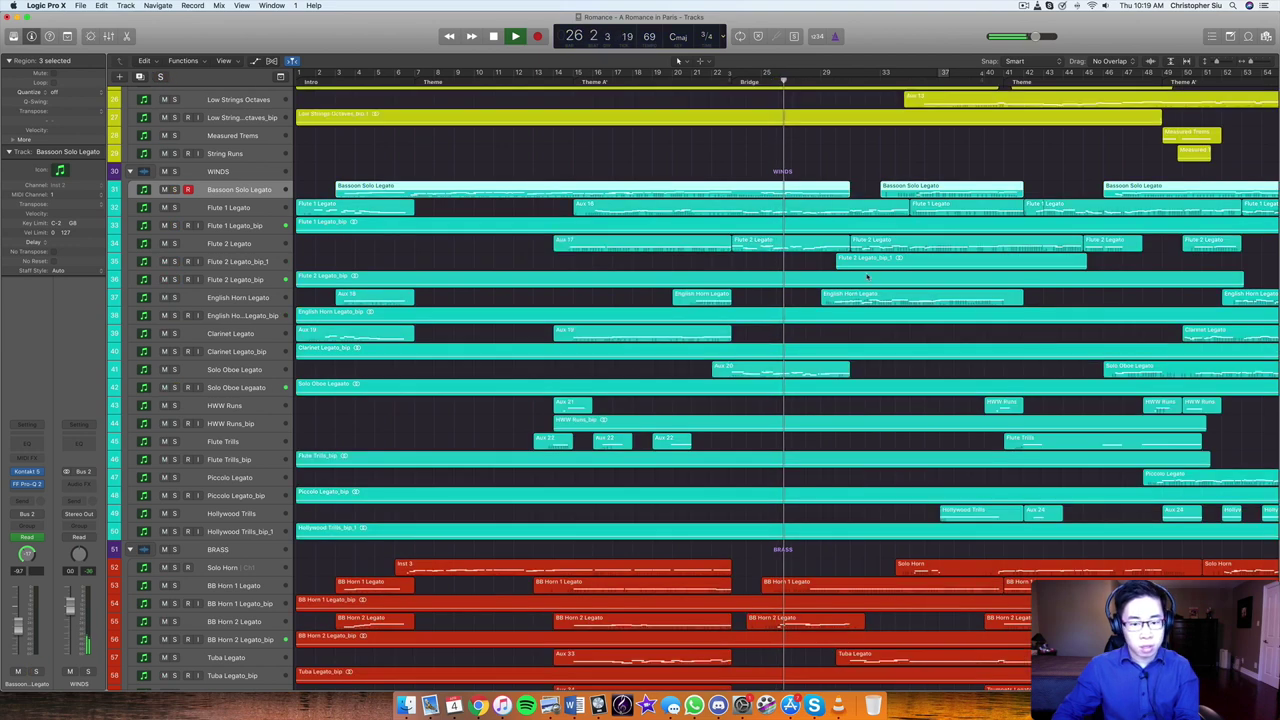
{"action": "key", "text": "space"}
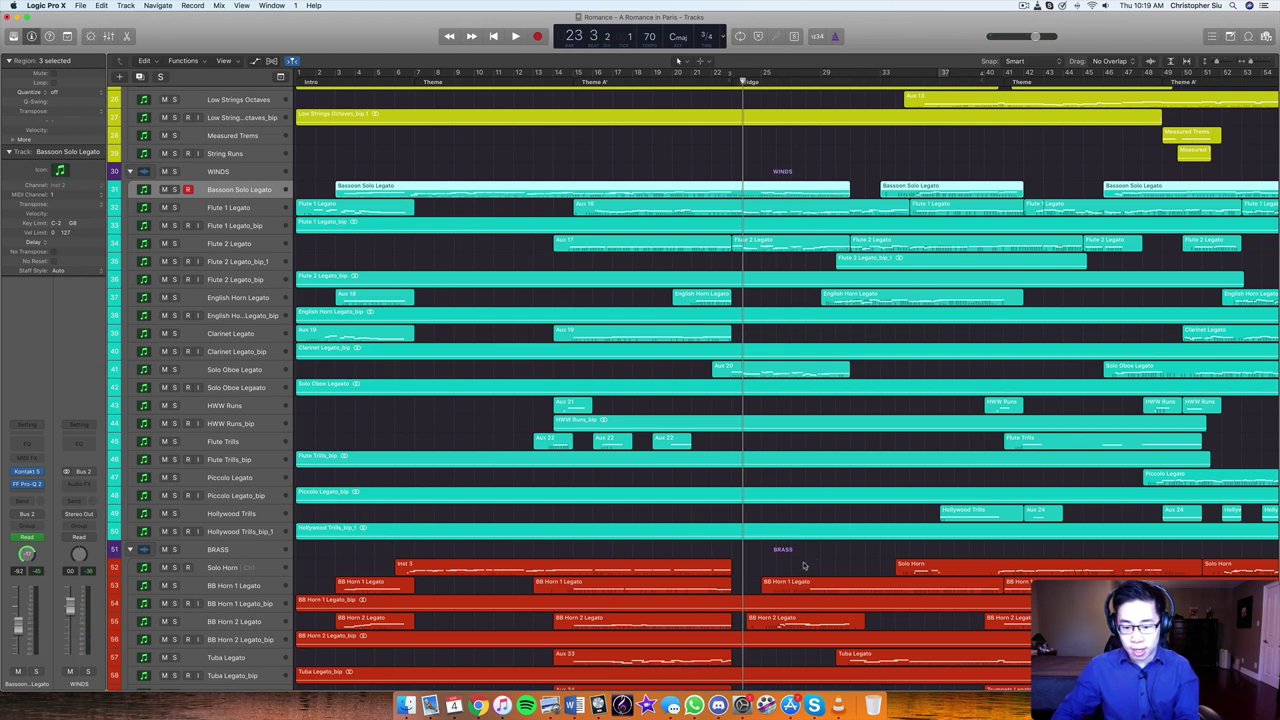
Look over the brass tracks active in the Bridge and play the full mix from about bar 23
{"action": "scroll", "coordinate": [803, 566], "scroll_direction": "down", "scroll_amount": 5}
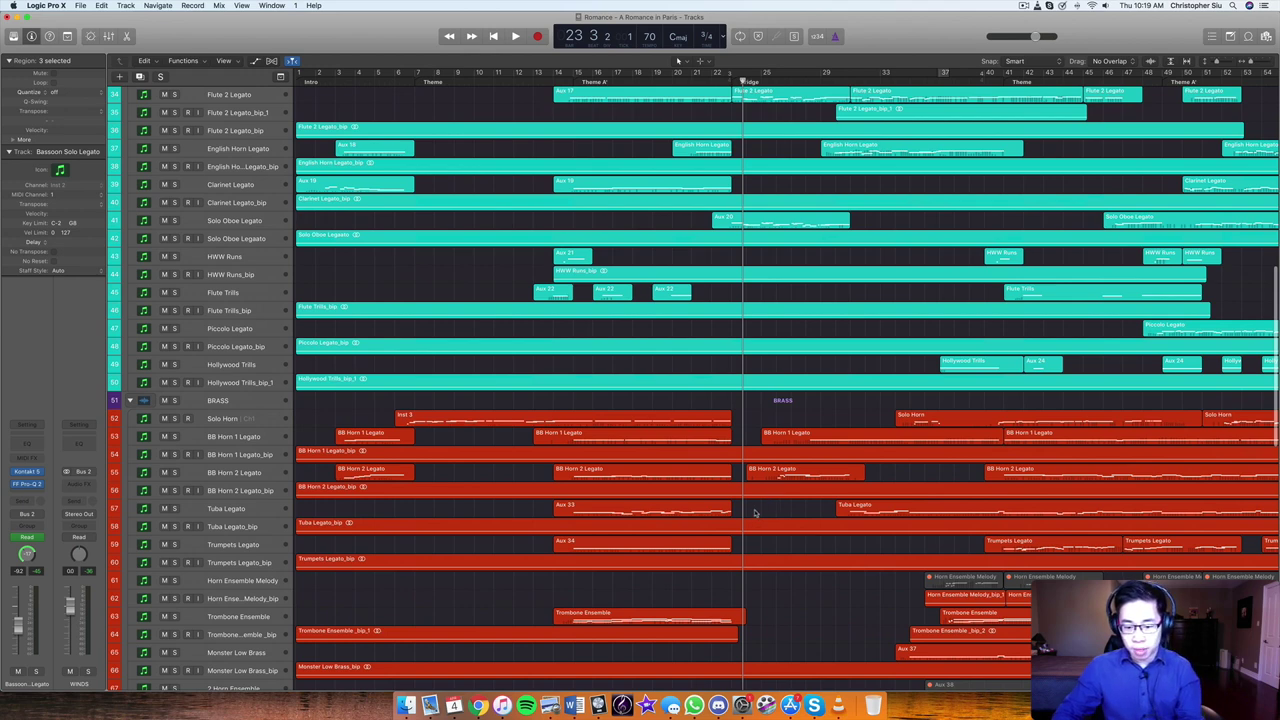
{"action": "scroll", "coordinate": [755, 513], "scroll_direction": "down", "scroll_amount": 5}
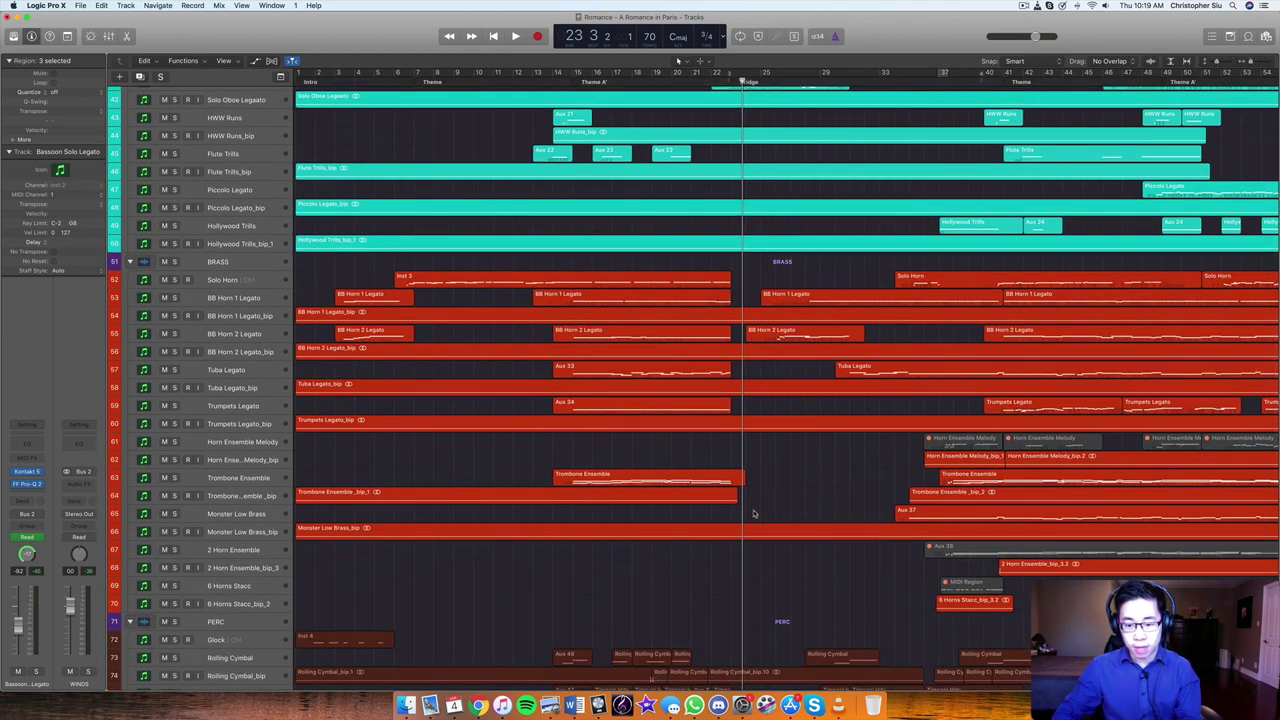
{"action": "scroll", "coordinate": [755, 480], "scroll_direction": "up", "scroll_amount": 3}
{"action": "key", "text": "comma"}
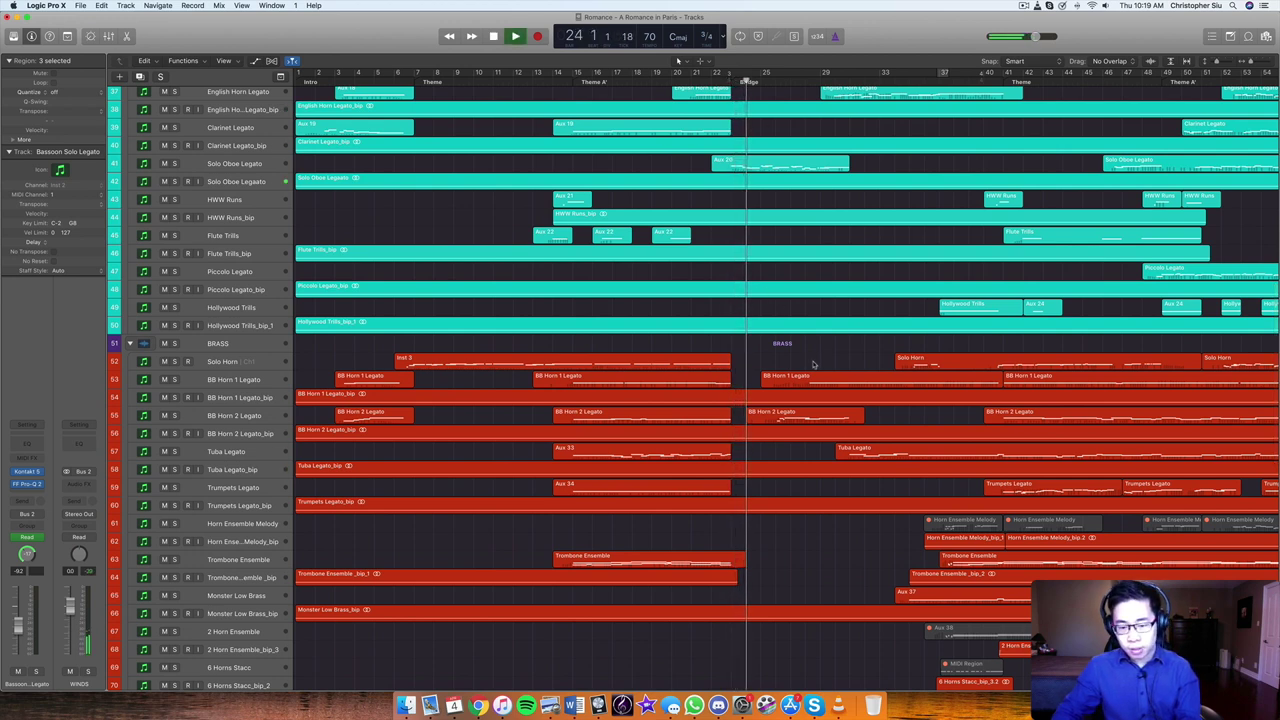
{"action": "key", "text": "space"}
Examine the string tracks in the Bridge and play the full mix from bar 24 to about bar 32
{"action": "scroll", "coordinate": [813, 364], "scroll_direction": "up", "scroll_amount": 10}
{"action": "scroll", "coordinate": [813, 364], "scroll_direction": "up", "scroll_amount": 3}
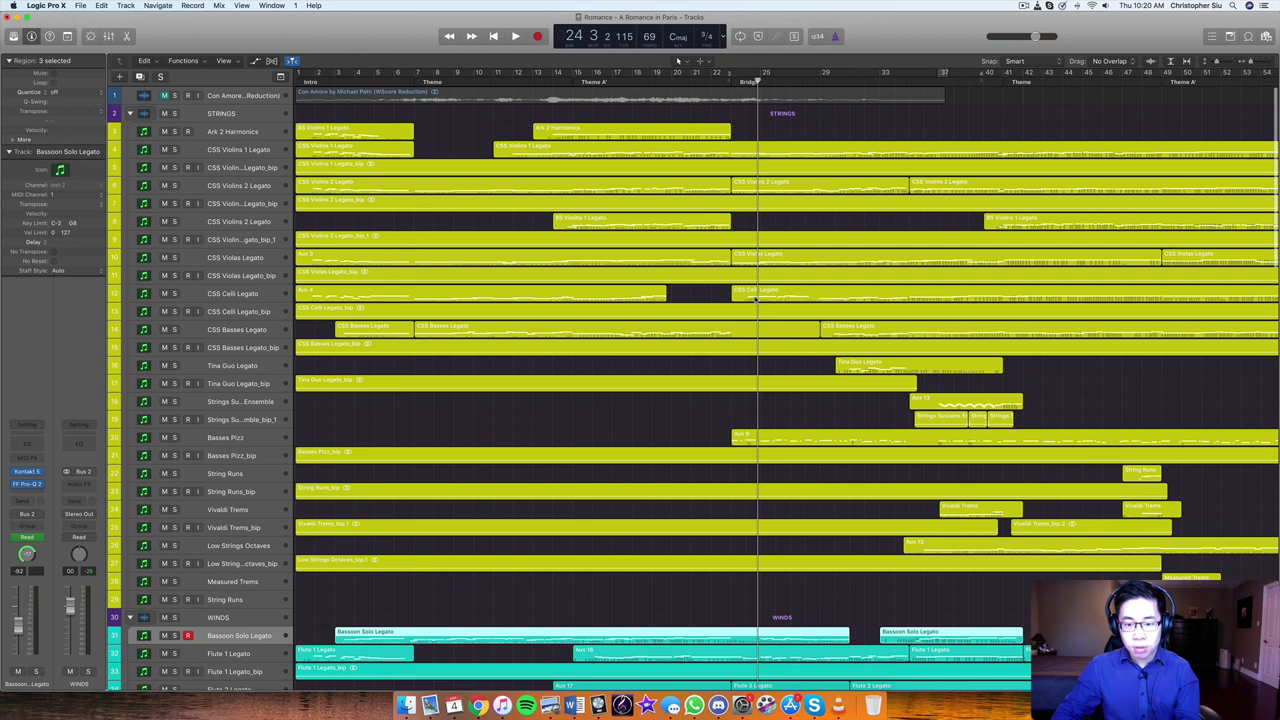
{"action": "scroll", "coordinate": [796, 318], "scroll_direction": "down", "scroll_amount": 8}
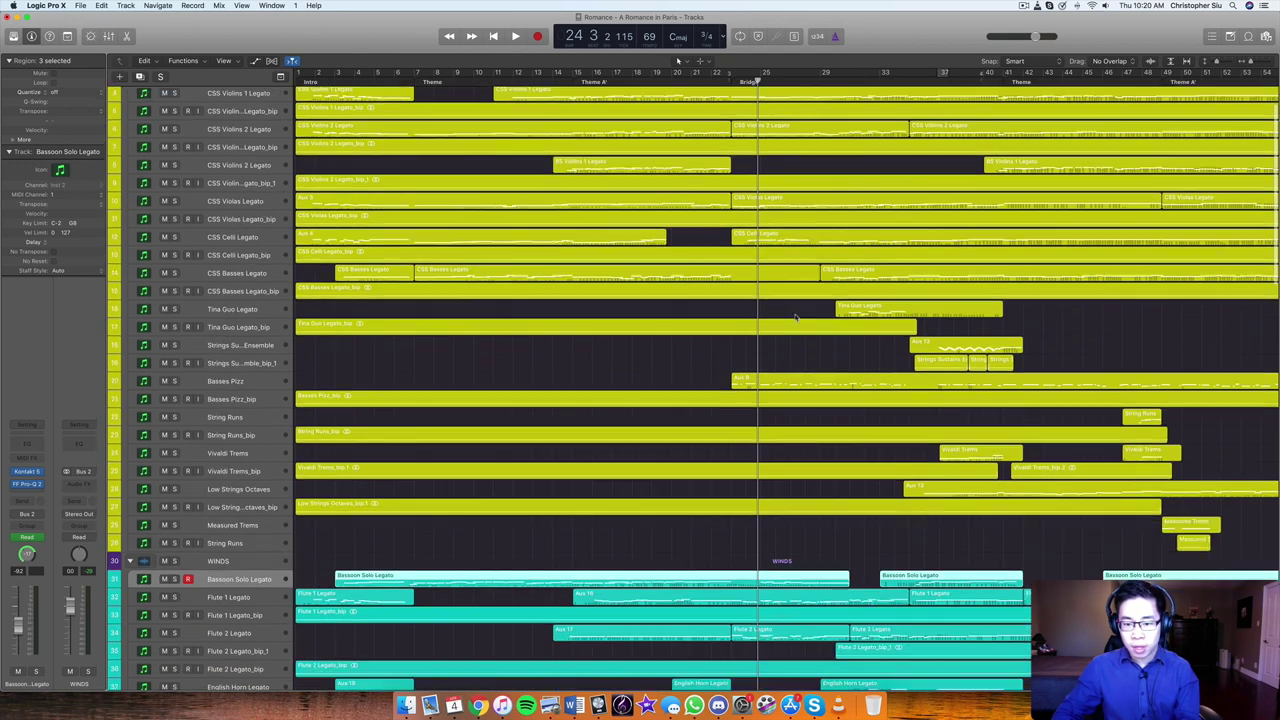
{"action": "scroll", "coordinate": [796, 318], "scroll_direction": "down", "scroll_amount": 3}
{"action": "key", "text": "space"}
{"action": "scroll", "coordinate": [796, 318], "scroll_direction": "down", "scroll_amount": 2}
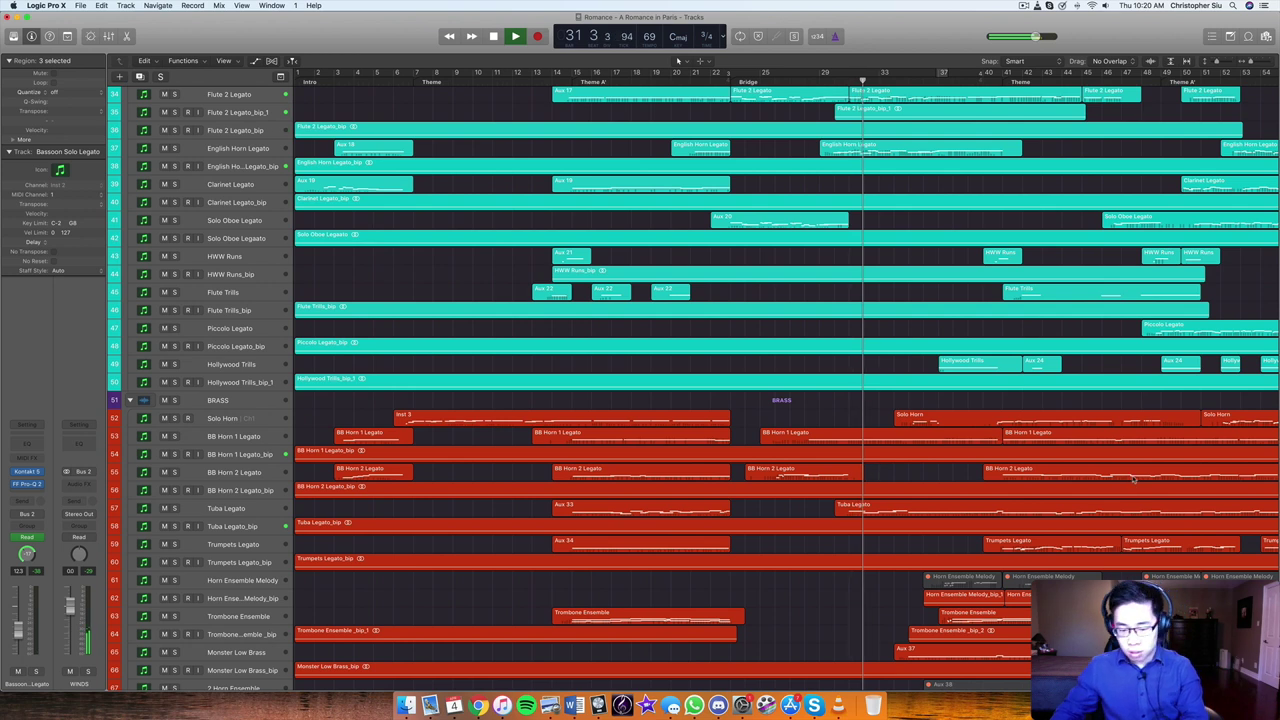
{"action": "scroll", "coordinate": [841, 488], "scroll_direction": "down", "scroll_amount": 1}
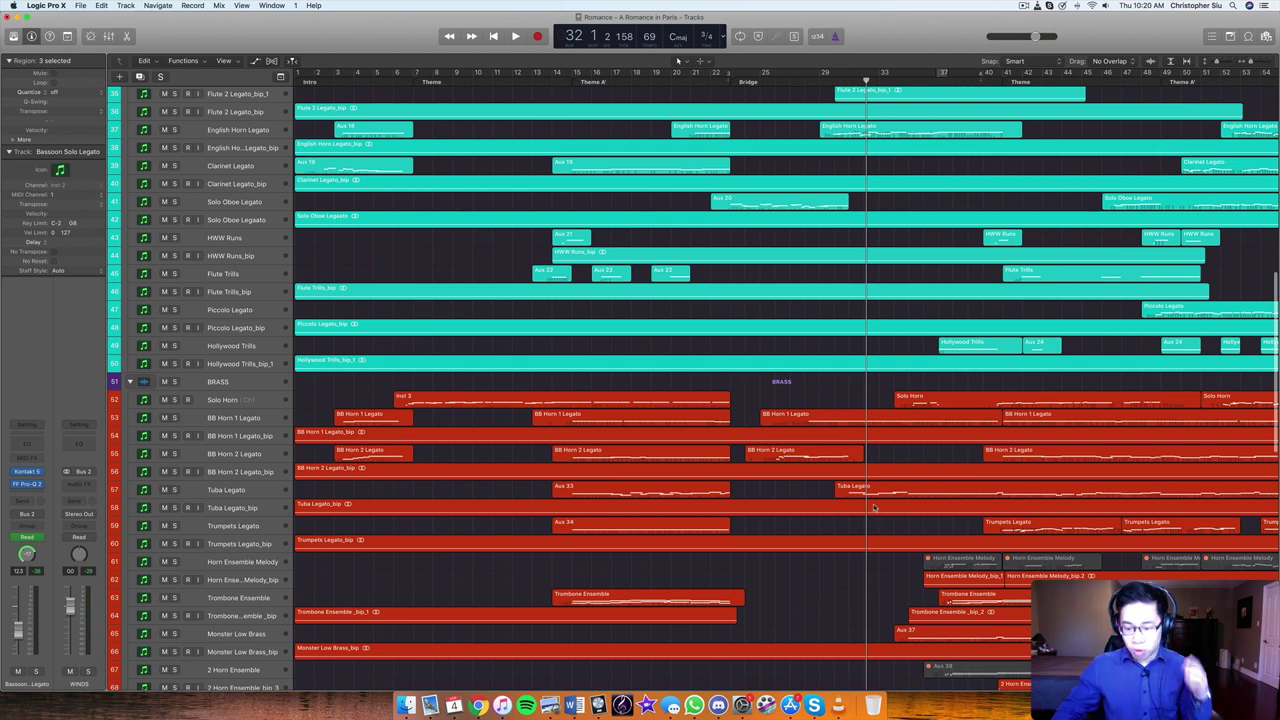
Play from about bar 30 with only Timpani Hits_bip soloed, and return to the full mix
{"action": "scroll", "coordinate": [873, 508], "scroll_direction": "down", "scroll_amount": 5}
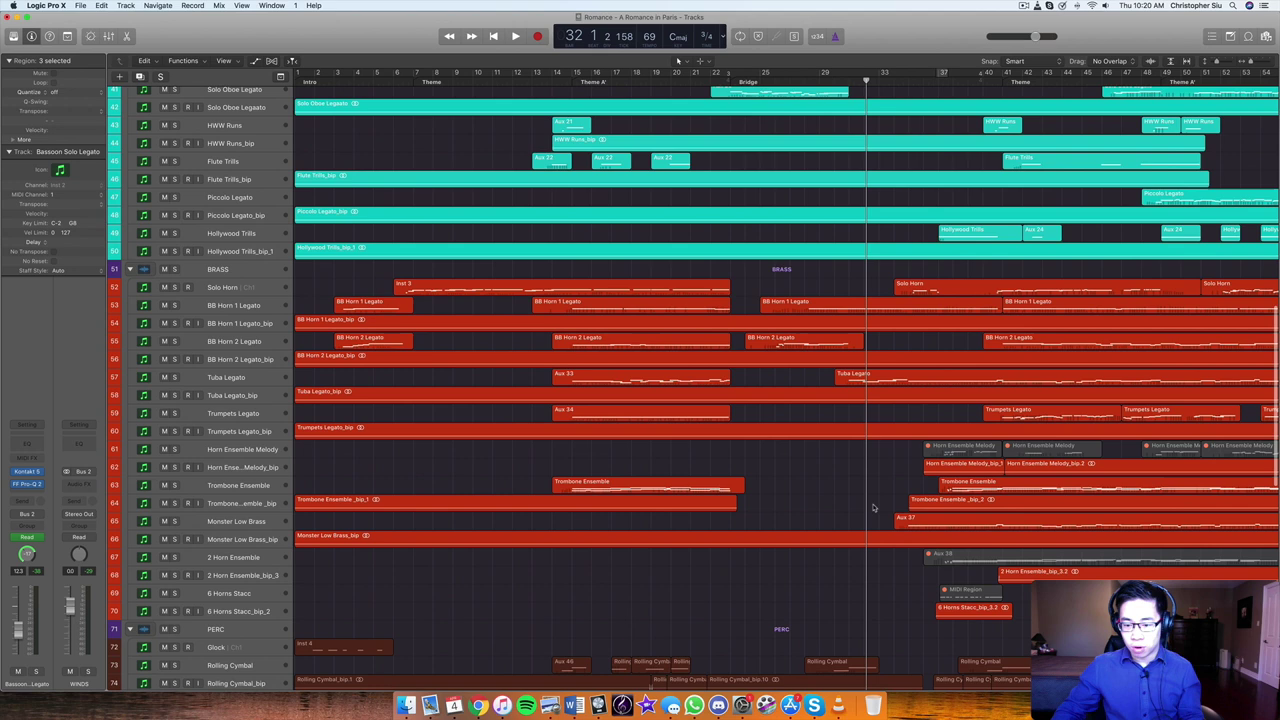
{"action": "scroll", "coordinate": [873, 508], "scroll_direction": "down", "scroll_amount": 10}
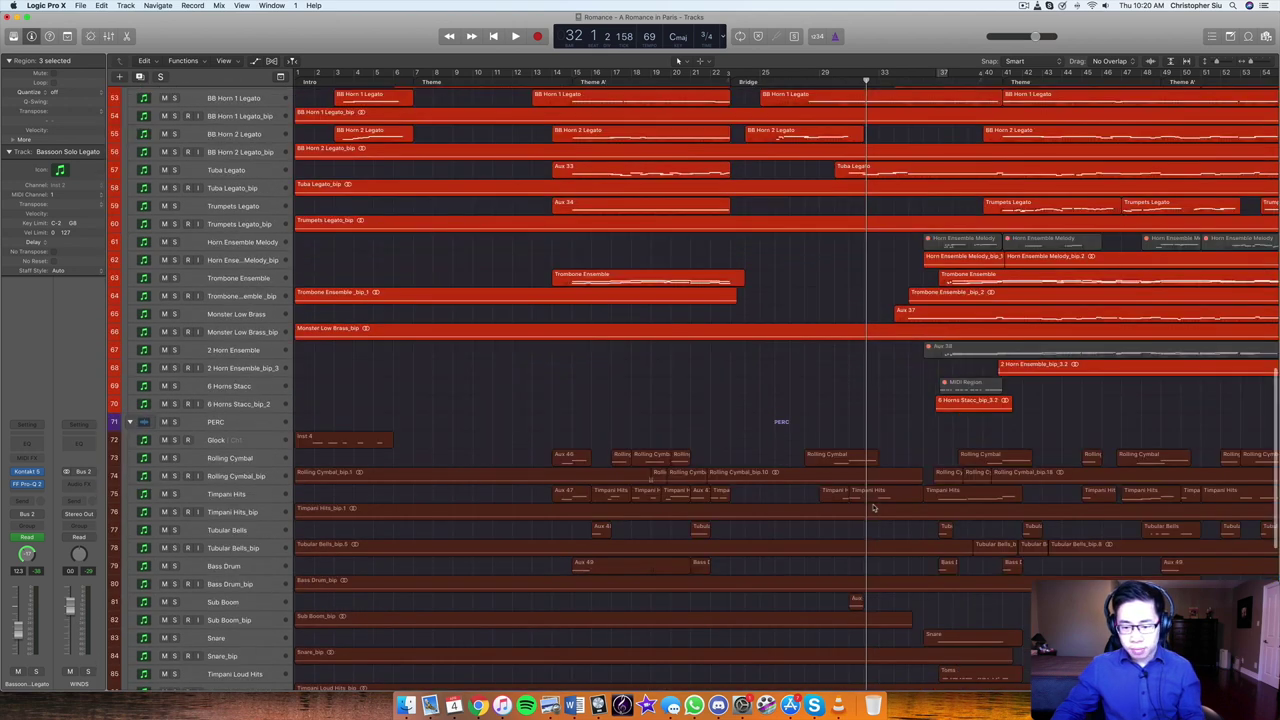
{"action": "scroll", "coordinate": [873, 508], "scroll_direction": "down", "scroll_amount": 5}
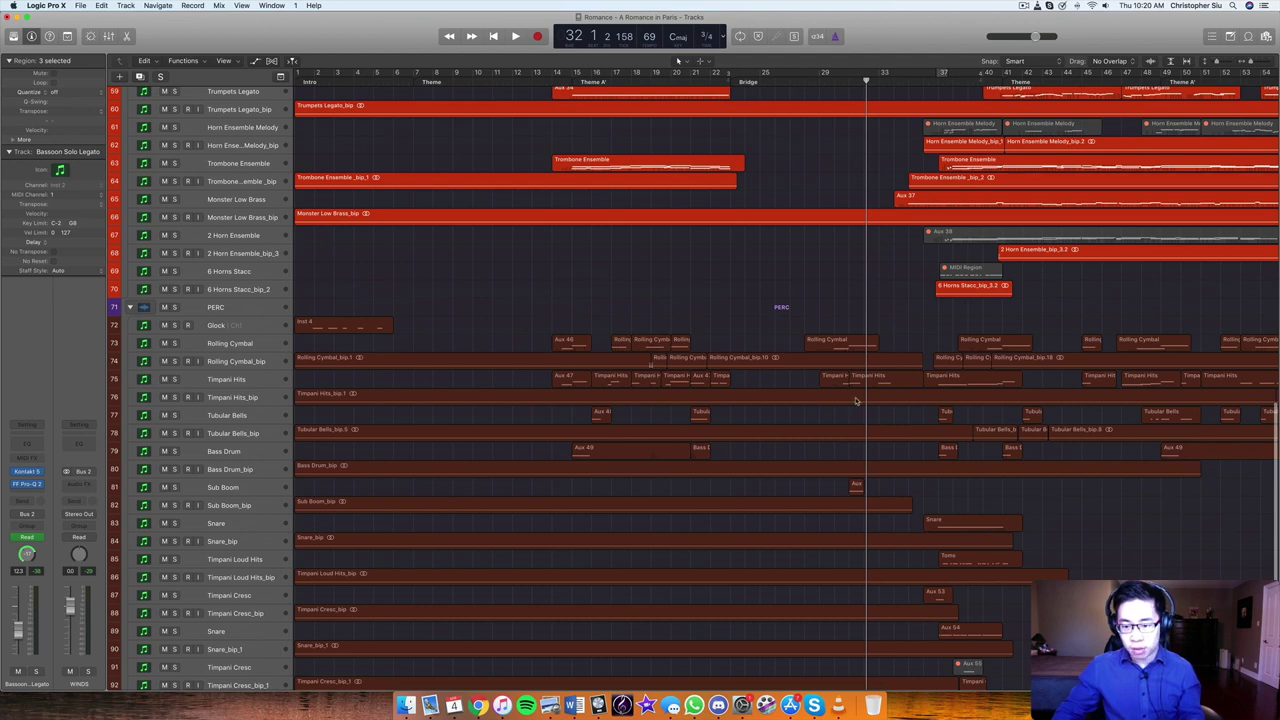
{"action": "scroll", "coordinate": [850, 385], "scroll_direction": "down", "scroll_amount": 3}
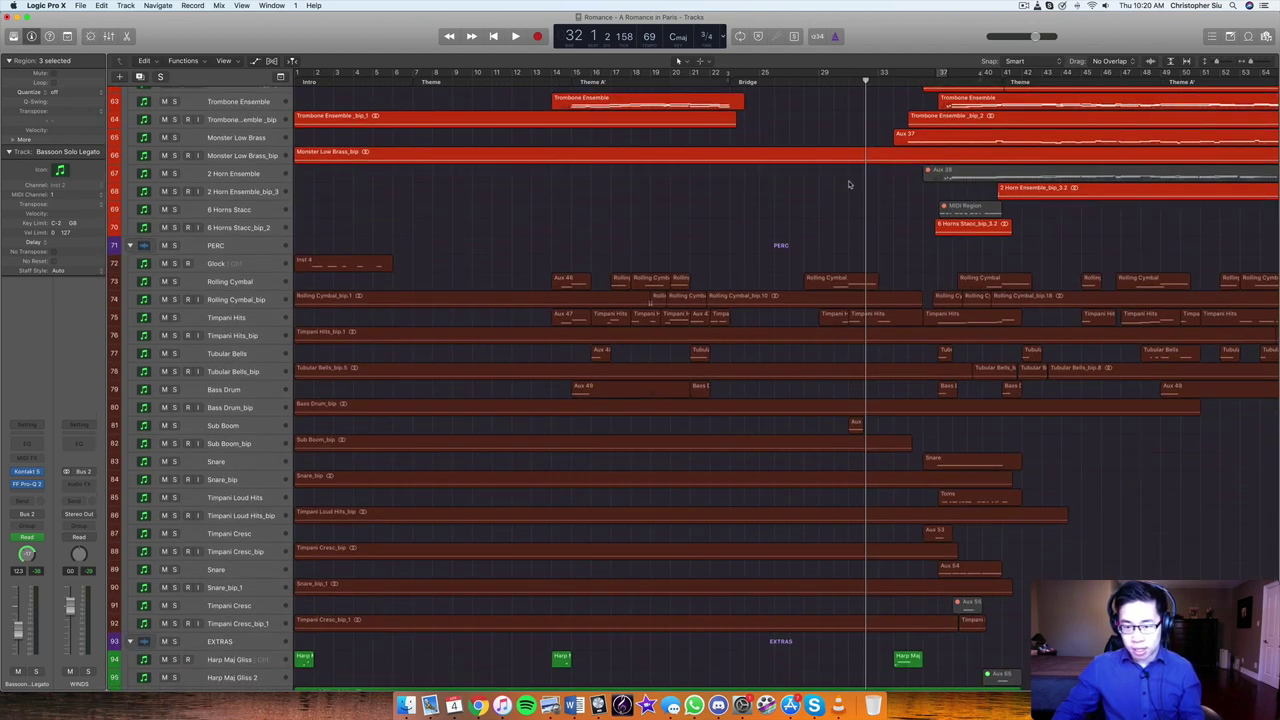
{"action": "left_click", "coordinate": [836, 79]}
{"action": "key", "text": "space"}
{"action": "left_click", "coordinate": [174, 336]}
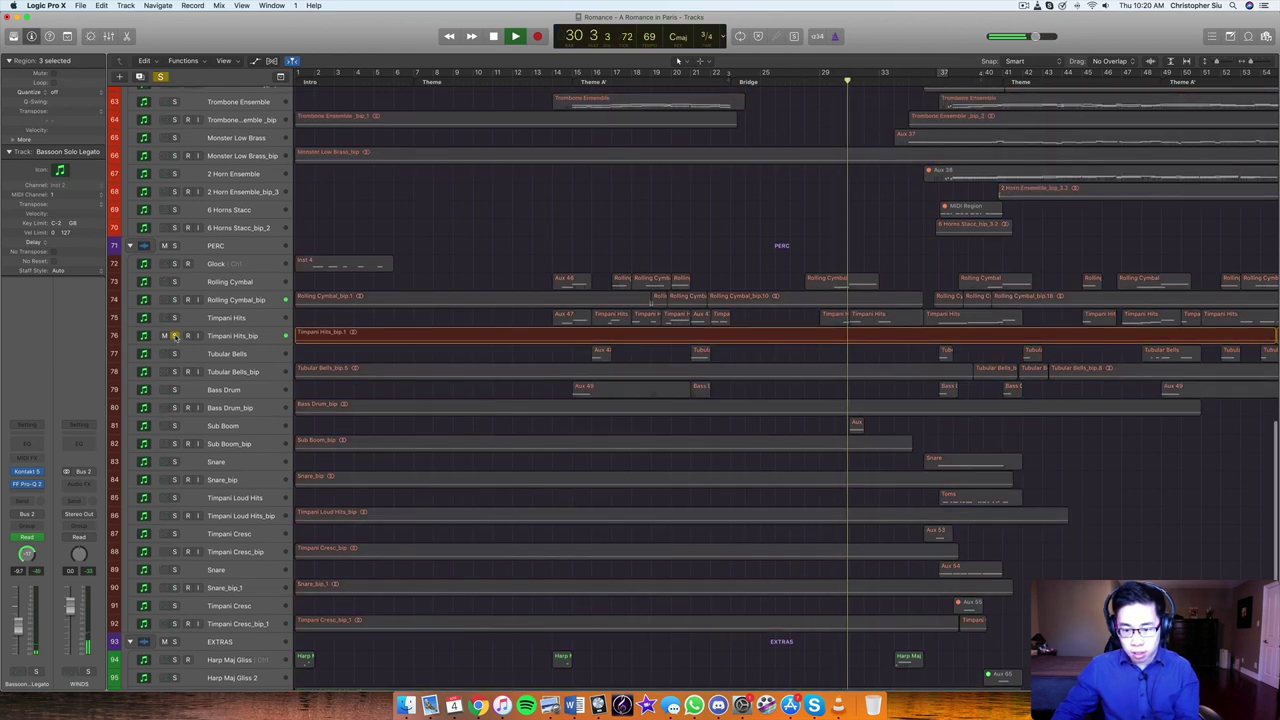
{"action": "left_click", "coordinate": [174, 336]}
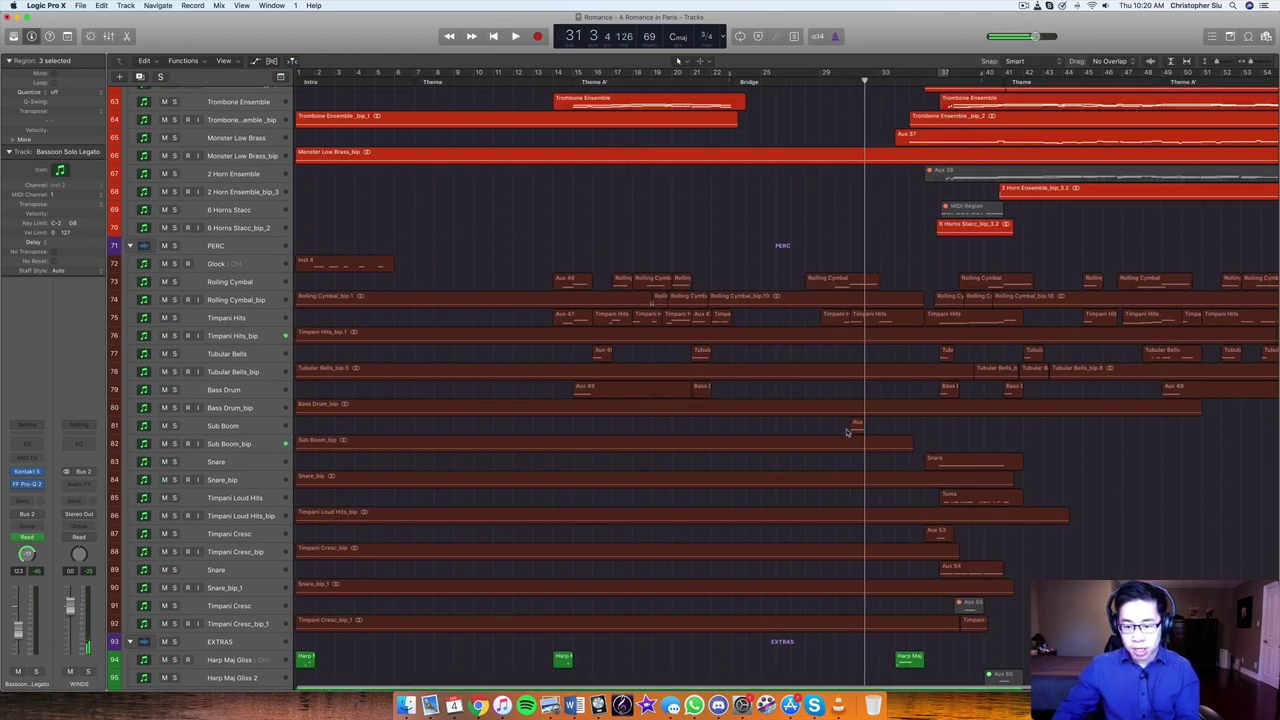
Replay from bar 30 with only Sub Boom_bip soloed, and resume the full mix through about bar 34
{"action": "key", "text": "space"}
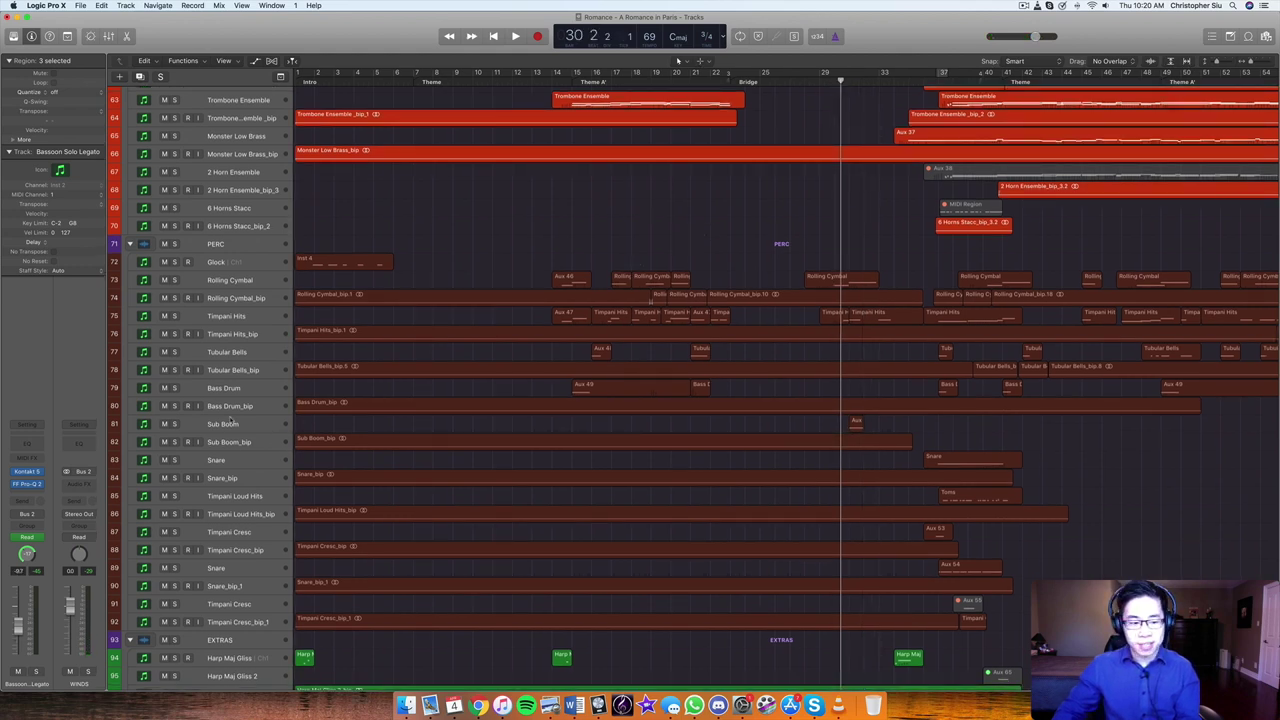
{"action": "left_click", "coordinate": [174, 442]}
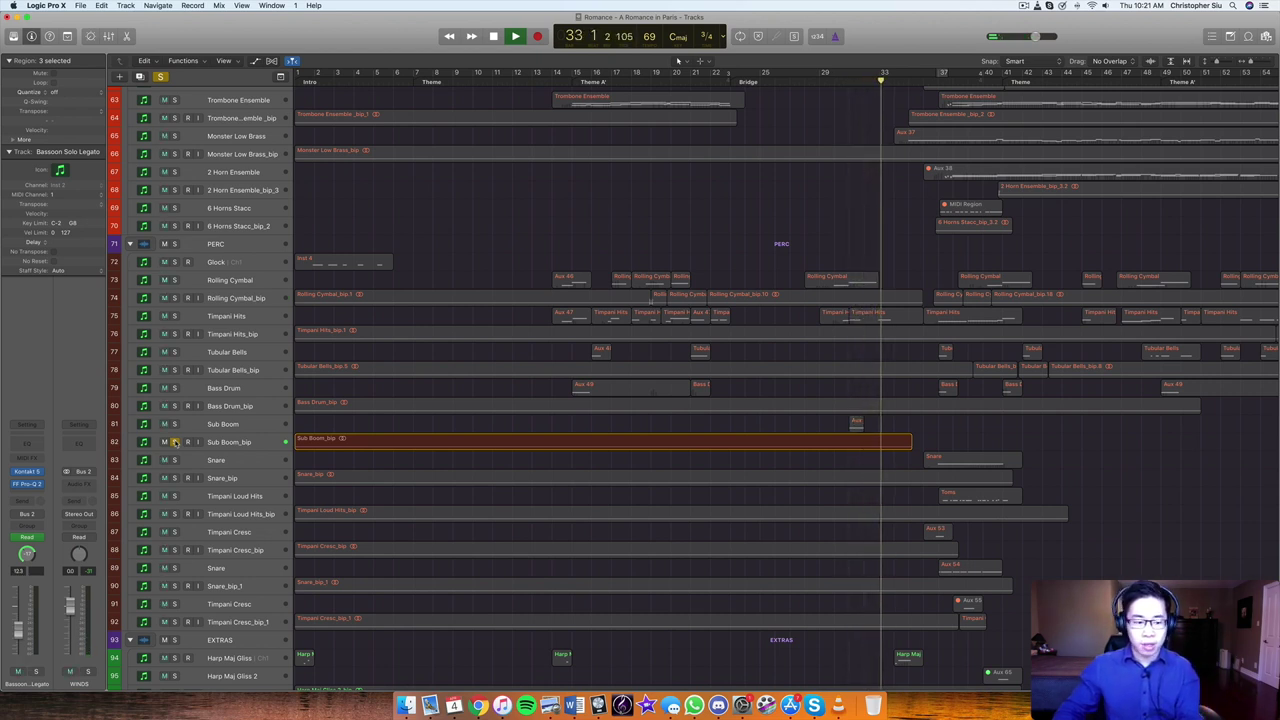
{"action": "left_click", "coordinate": [174, 442]}
{"action": "key", "text": "space"}
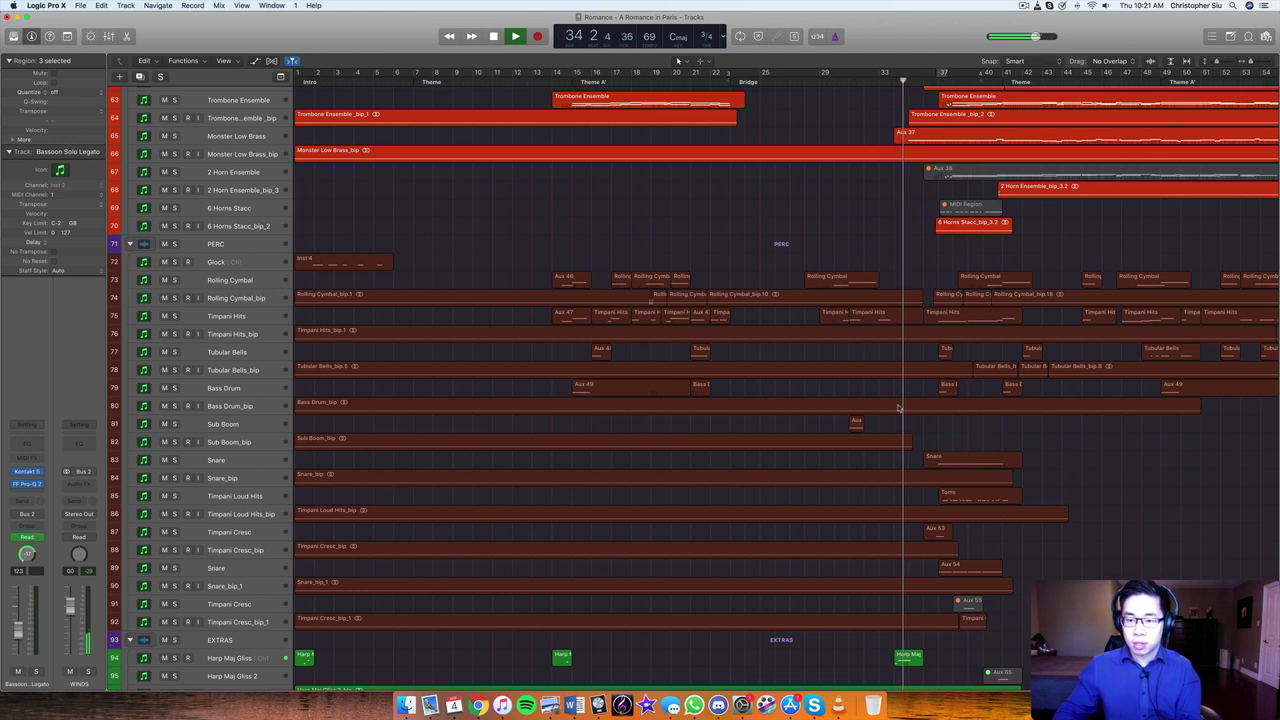
Replay the full mix from bar 33 to about bar 36 while viewing the string tracks at the end of the Bridge
{"action": "key", "text": "space"}
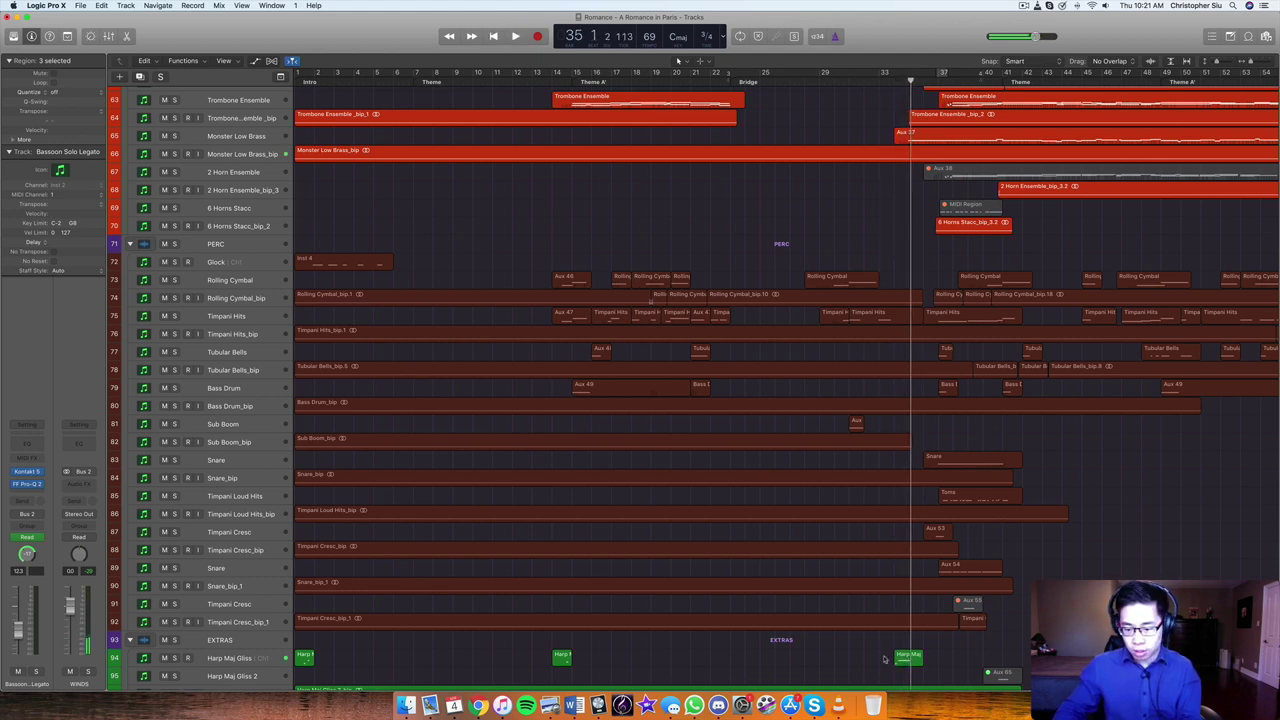
{"action": "key", "text": "comma"}
{"action": "key", "text": "comma"}
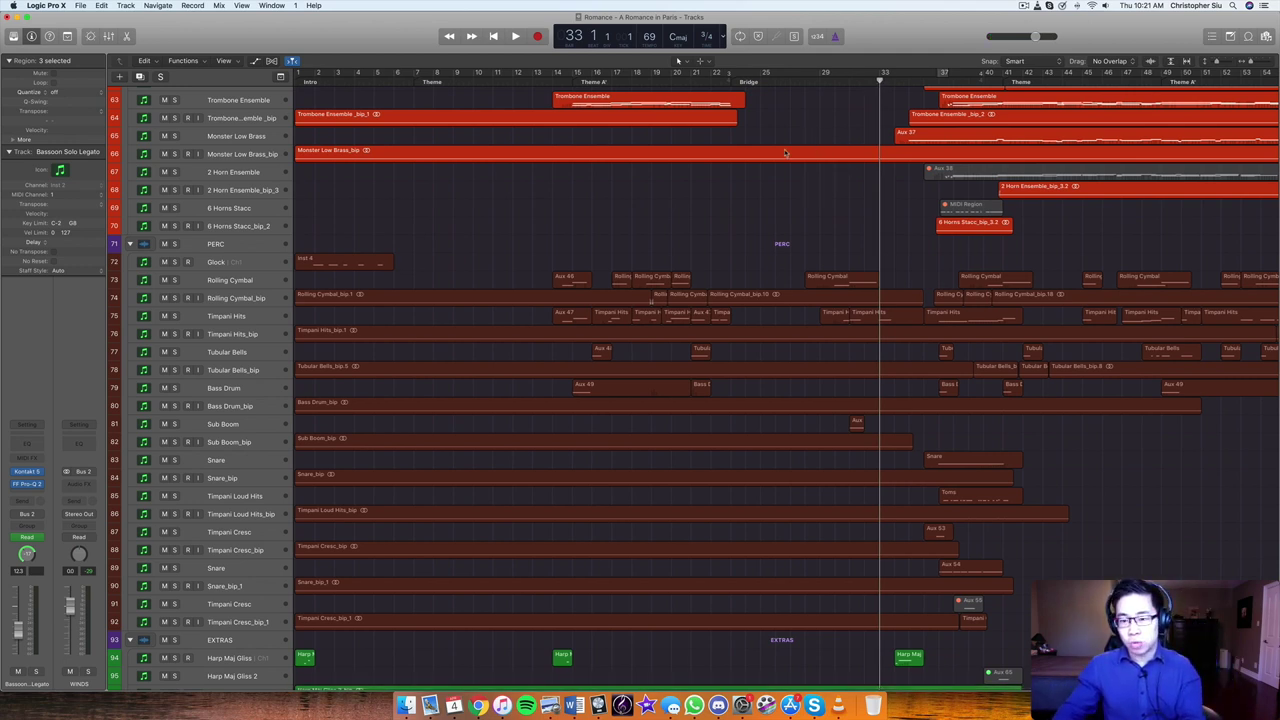
{"action": "scroll", "coordinate": [905, 113], "scroll_direction": "up", "scroll_amount": 20}
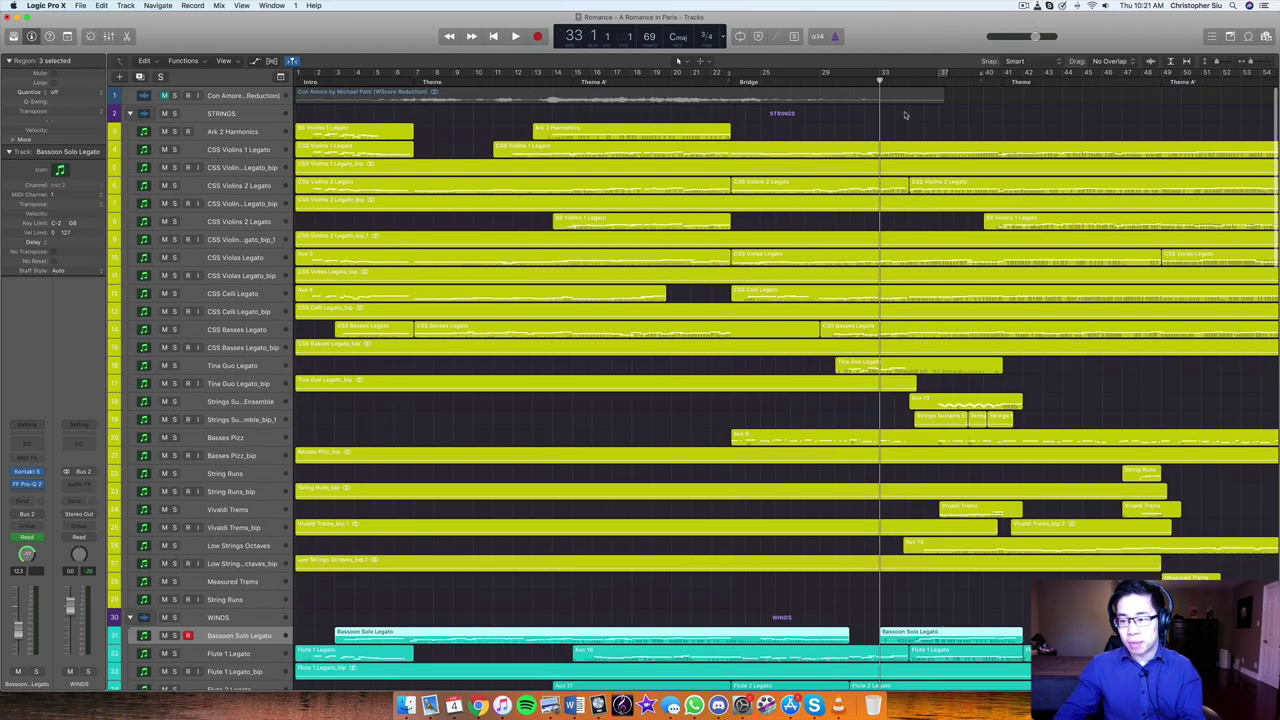
{"action": "scroll", "coordinate": [905, 113], "scroll_direction": "down", "scroll_amount": 1}
{"action": "key", "text": "space"}
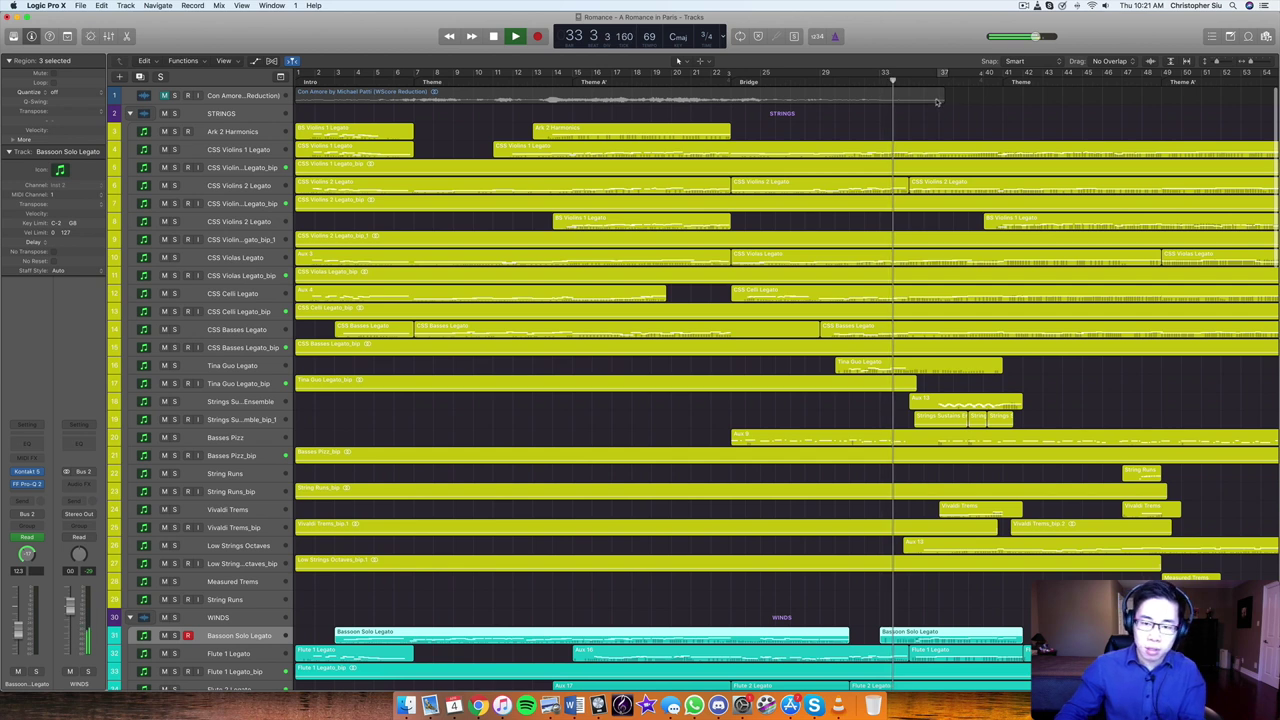
{"action": "scroll", "coordinate": [937, 101], "scroll_direction": "right", "scroll_amount": 3}
{"action": "scroll", "coordinate": [937, 101], "scroll_direction": "right", "scroll_amount": 3}
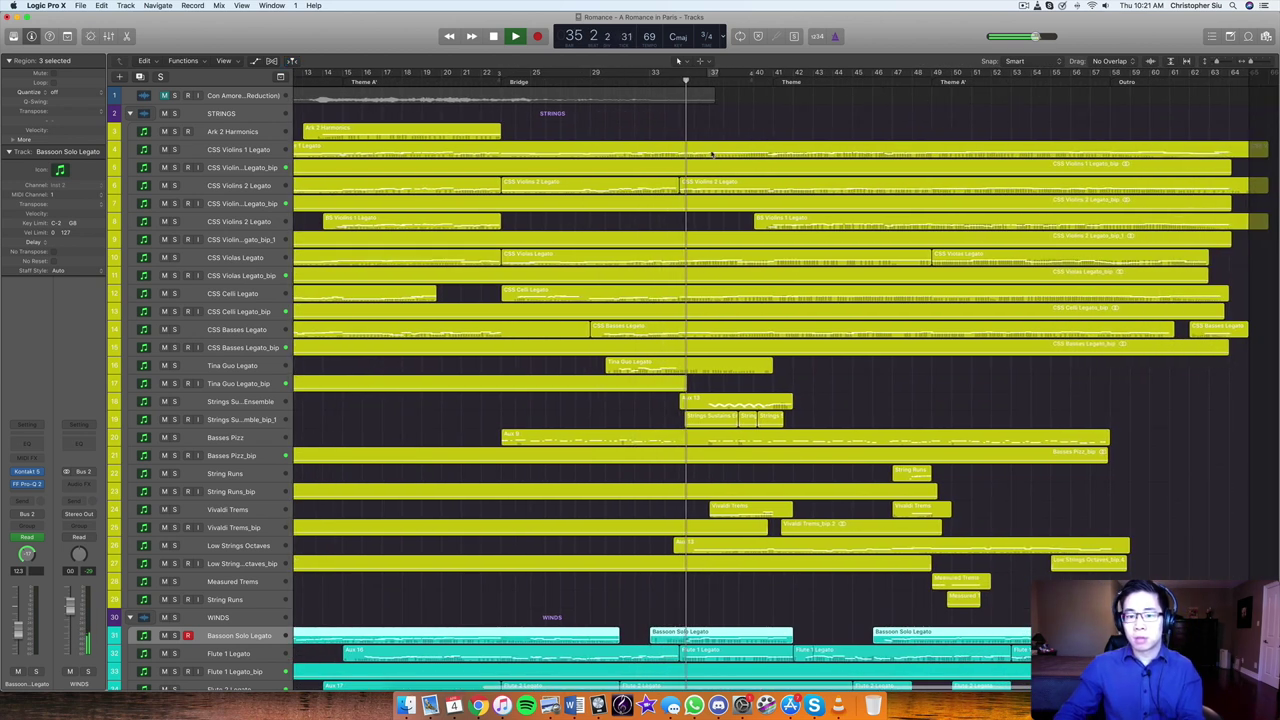
{"action": "key", "text": "space"}
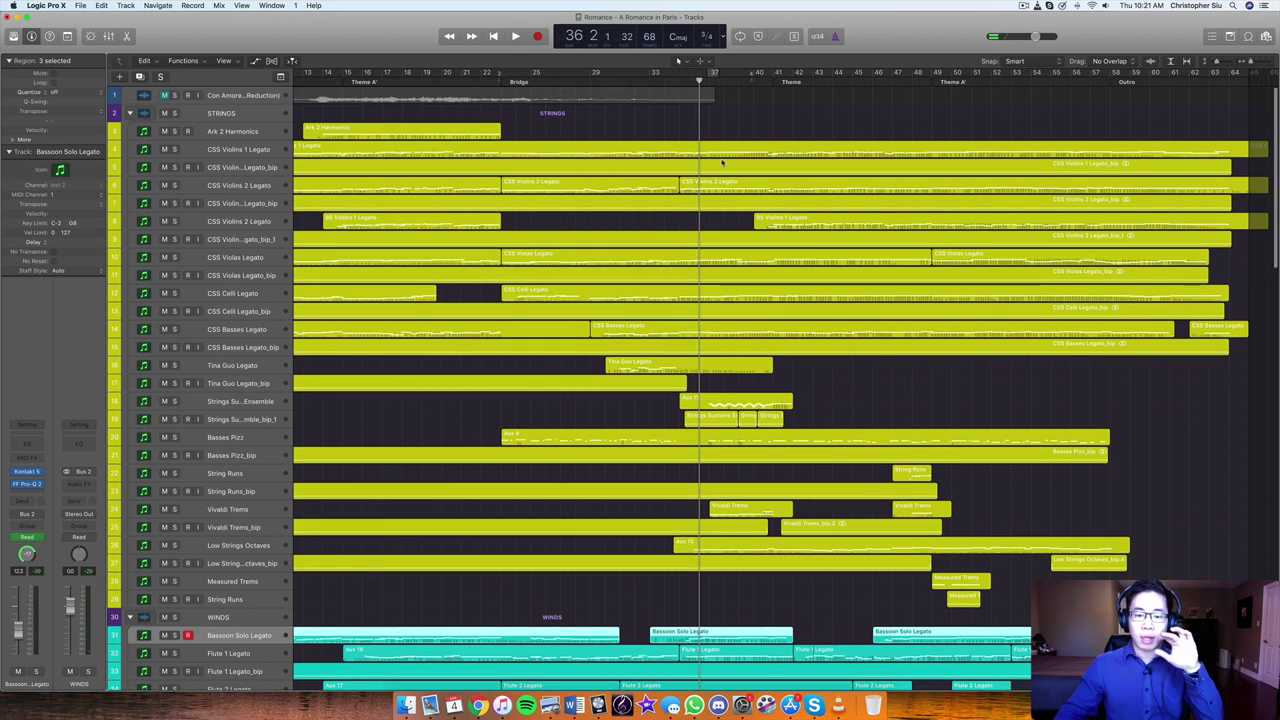
Examine the brass tracks around bar 36 and play the full mix from there to about bar 40
{"action": "scroll", "coordinate": [722, 162], "scroll_direction": "down", "scroll_amount": 10}
{"action": "scroll", "coordinate": [718, 162], "scroll_direction": "down", "scroll_amount": 15}
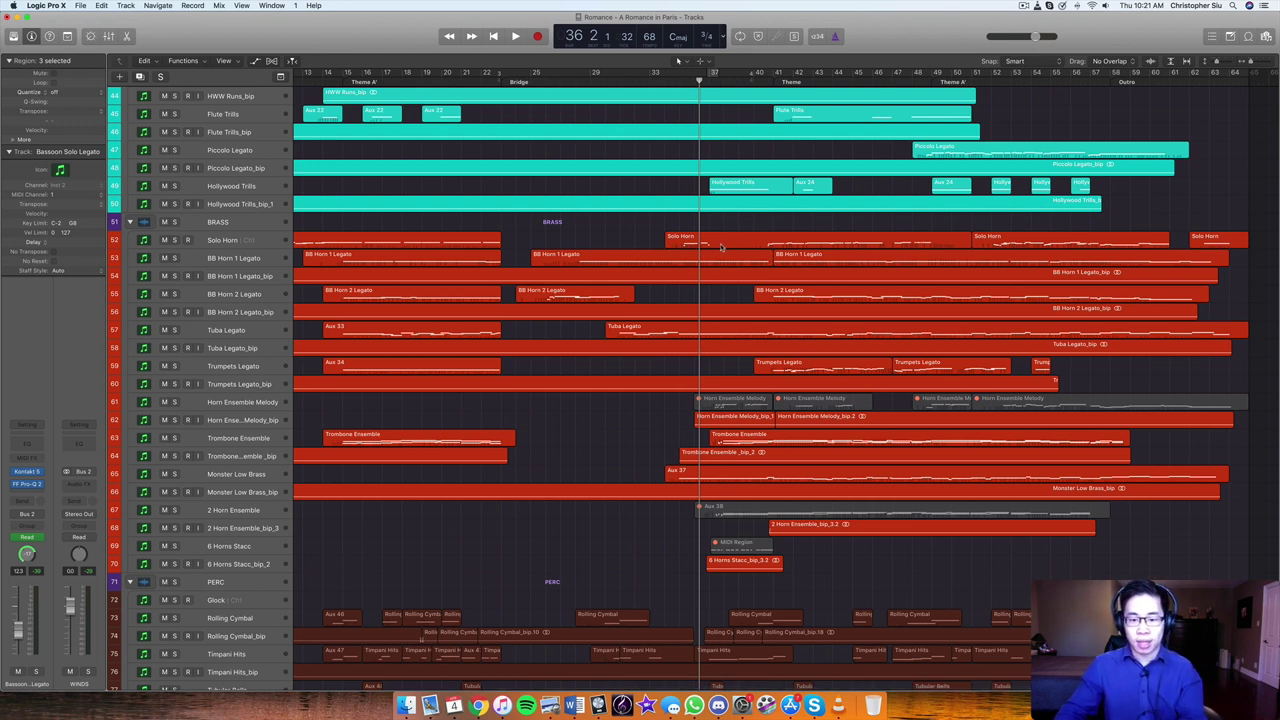
{"action": "key", "text": "space"}
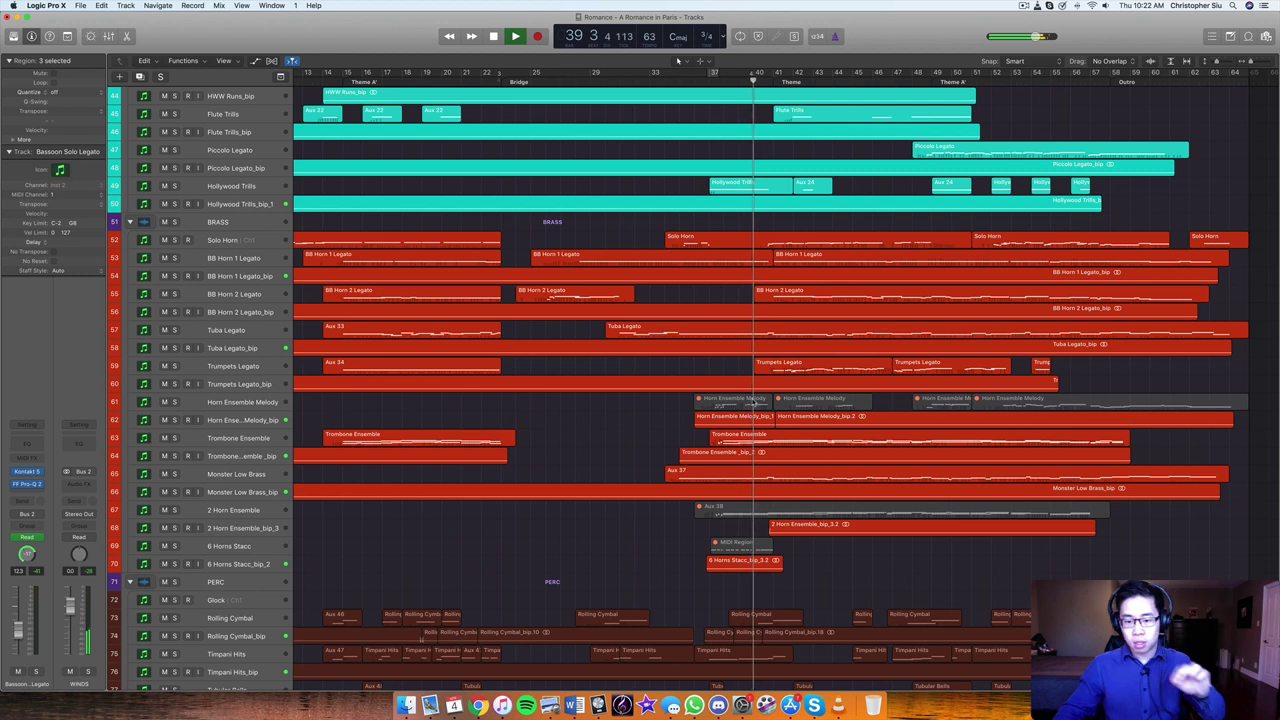
{"action": "key", "text": "space"}
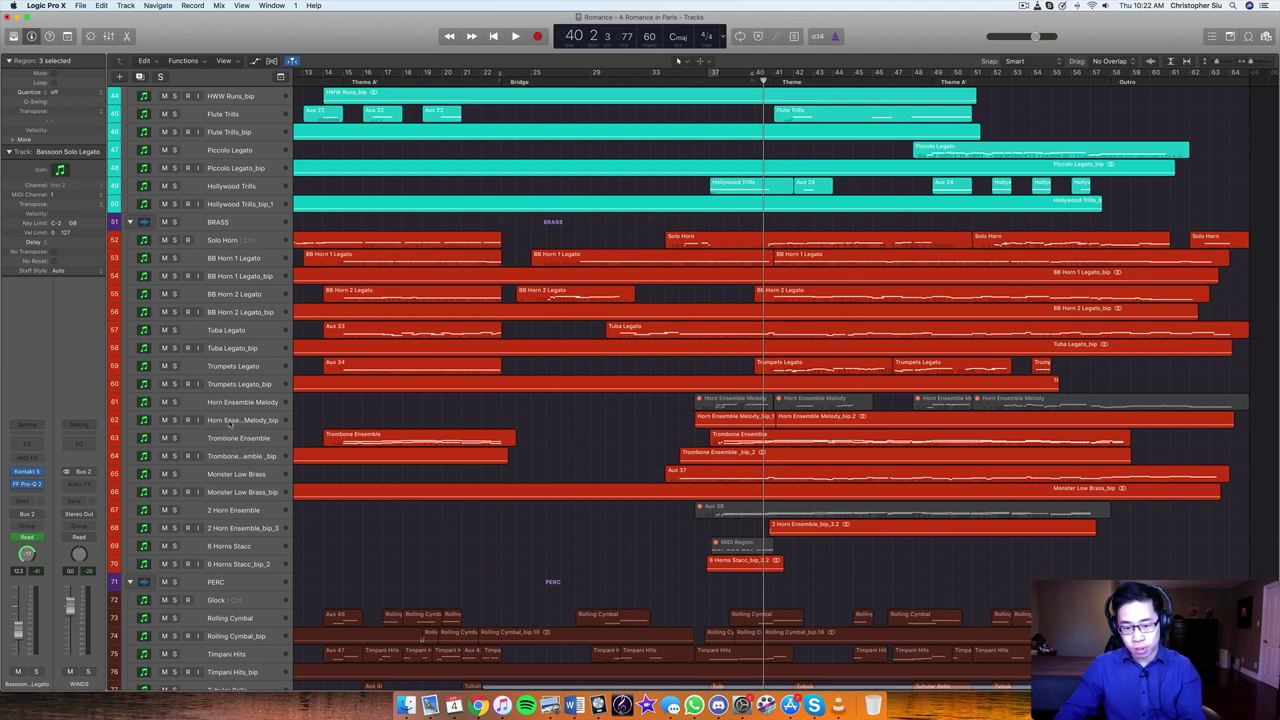
Look over the brass and woodwind tracks at the Theme's return, play a short passage in bar 40, and return to that bar's start
{"action": "scroll", "coordinate": [789, 376], "scroll_direction": "left", "scroll_amount": 1}
{"action": "scroll", "coordinate": [789, 376], "scroll_direction": "up", "scroll_amount": 1}
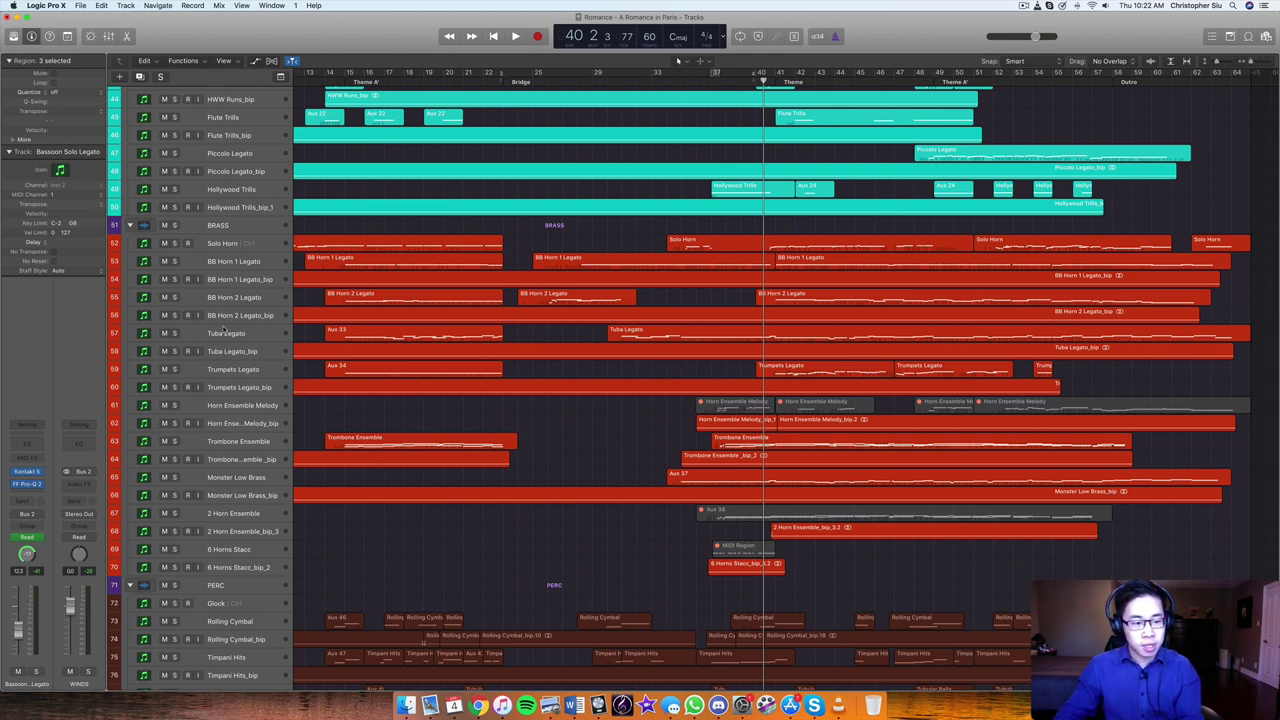
{"action": "scroll", "coordinate": [234, 285], "scroll_direction": "down", "scroll_amount": 1}
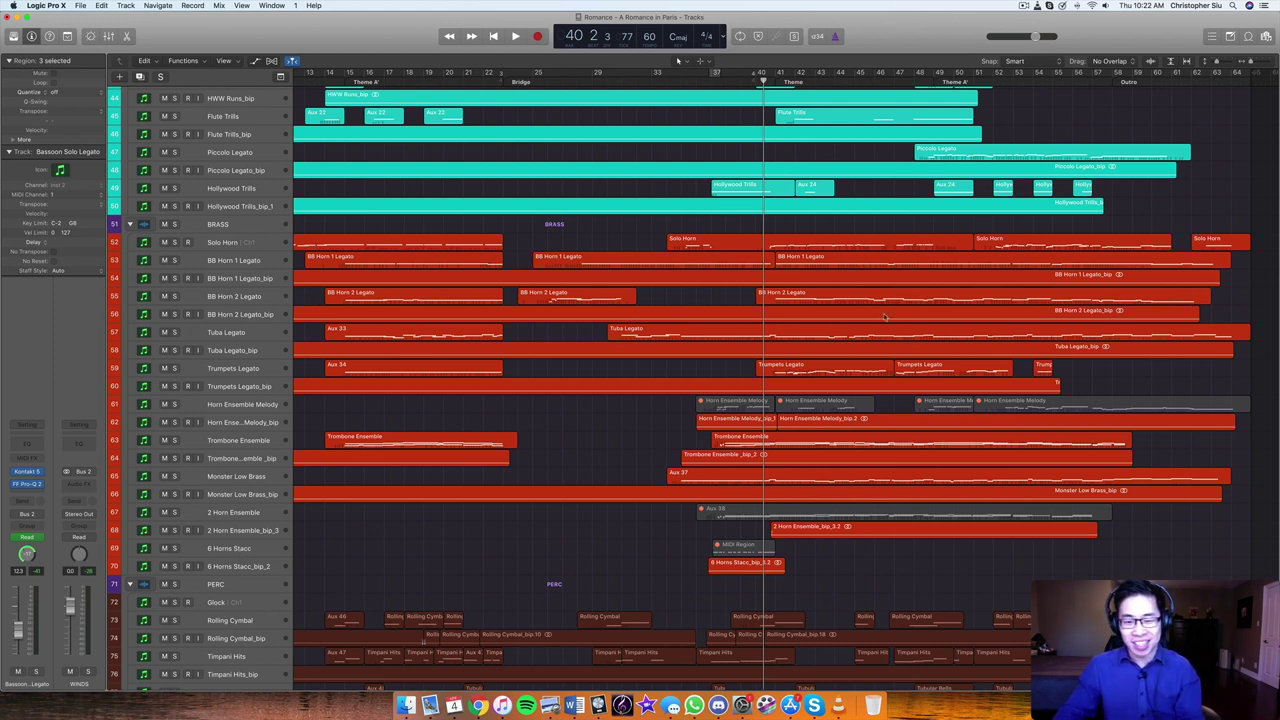
{"action": "scroll", "coordinate": [850, 330], "scroll_direction": "up", "scroll_amount": 5}
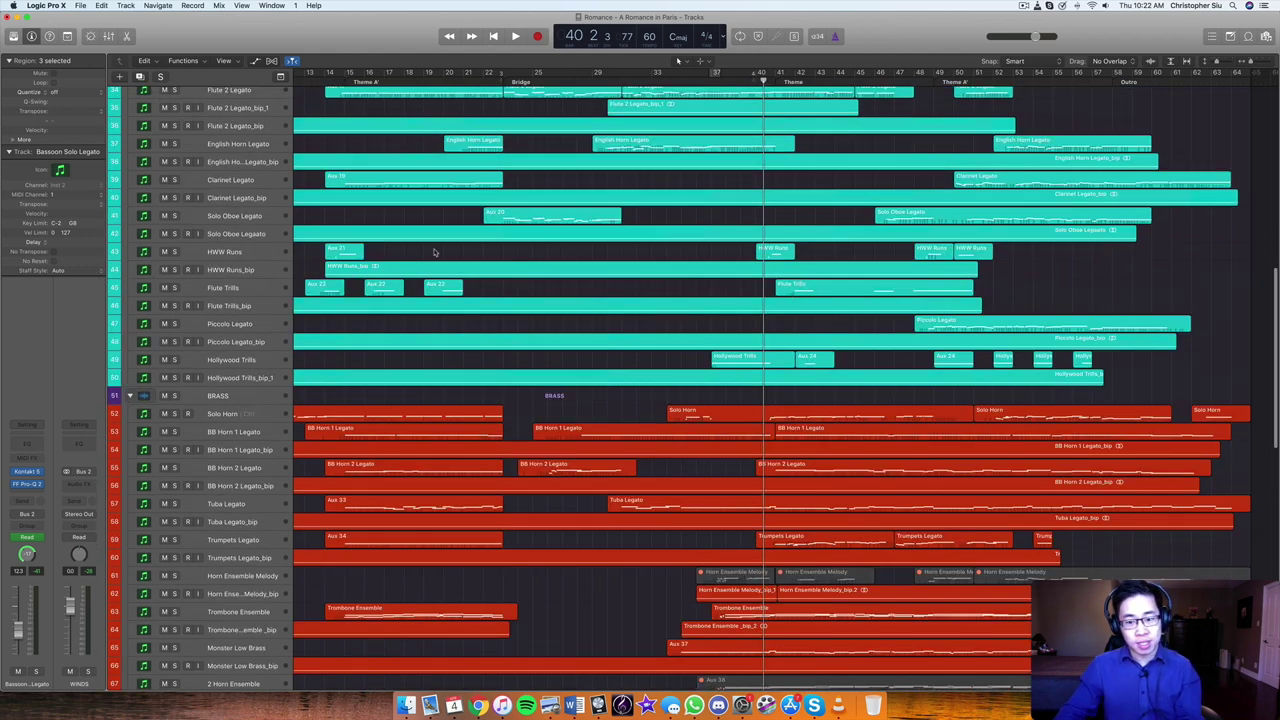
{"action": "key", "text": "space"}
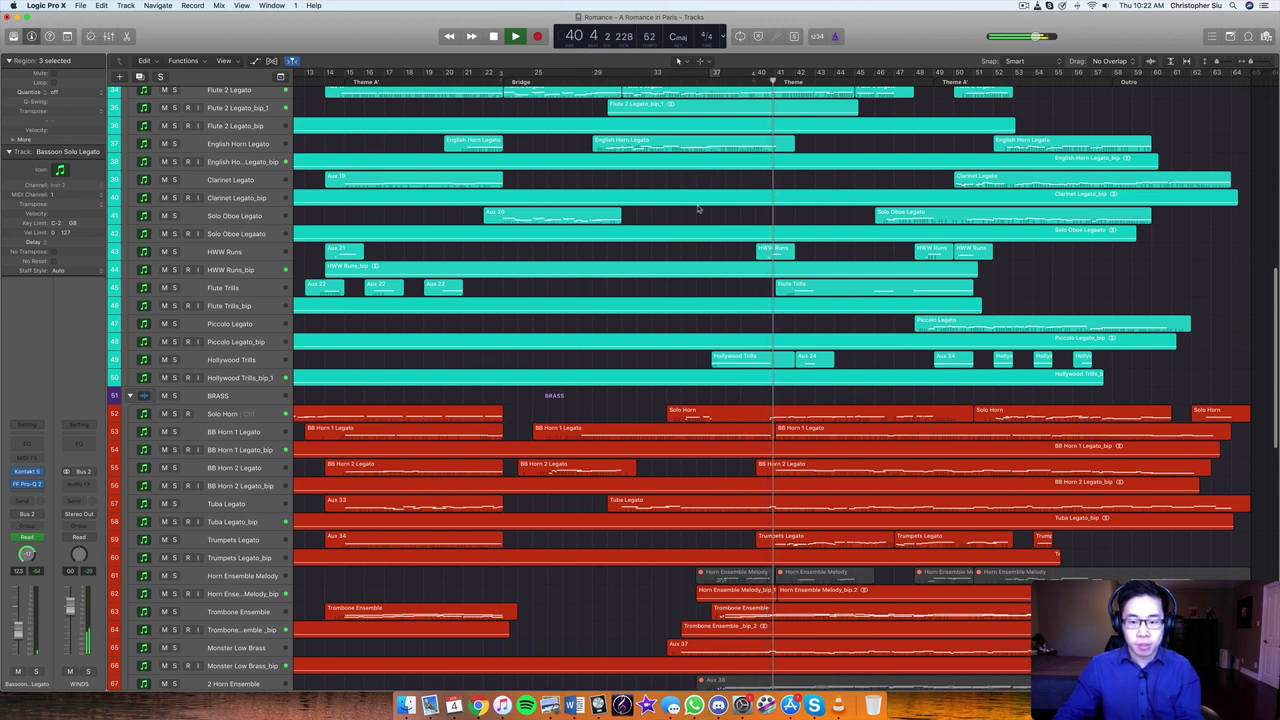
{"action": "key", "text": "space"}
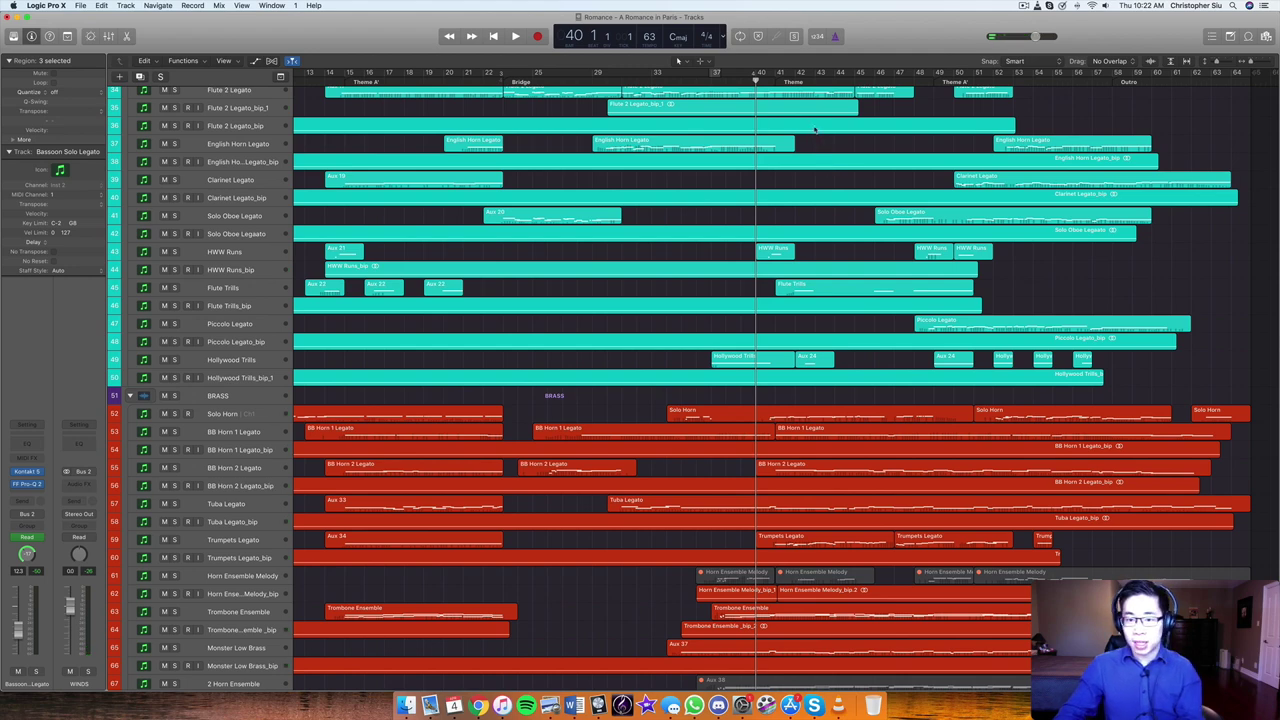
Review the strings, winds, brass, percussion and extras at bar 40, playing the full mix from there into bar 41
{"action": "scroll", "coordinate": [815, 130], "scroll_direction": "up", "scroll_amount": 15}
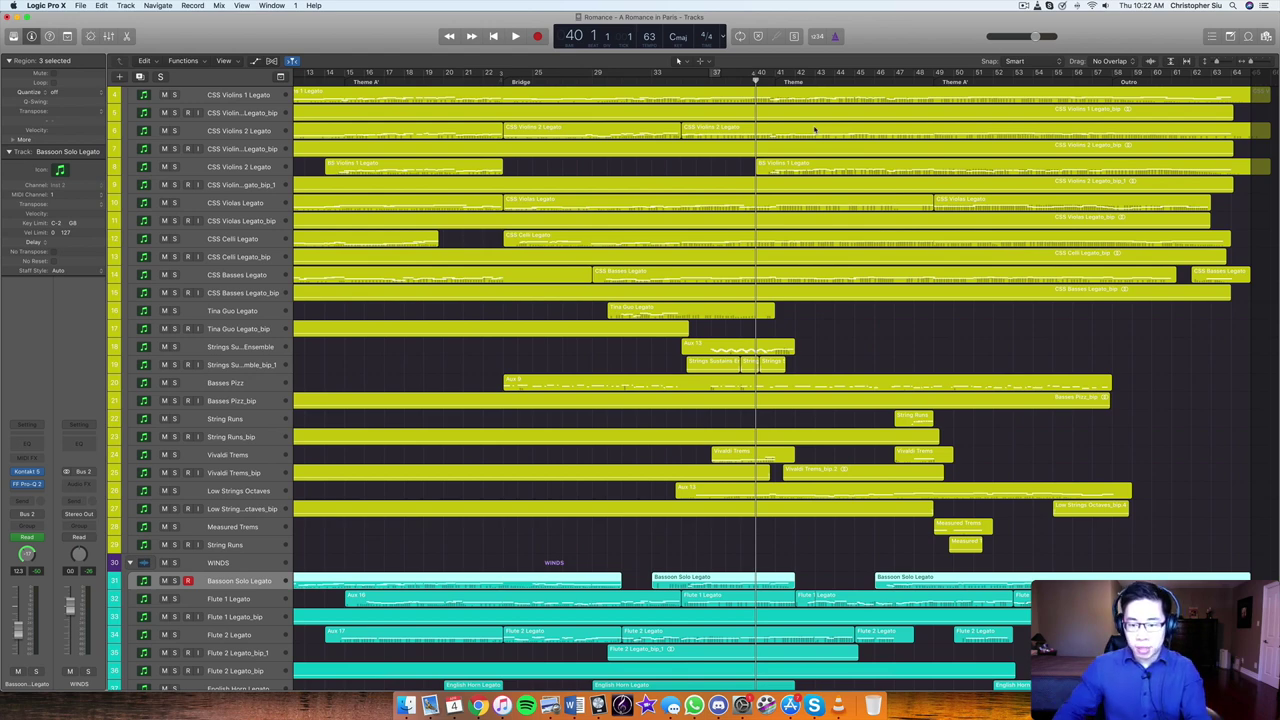
{"action": "scroll", "coordinate": [815, 130], "scroll_direction": "down", "scroll_amount": 2}
{"action": "scroll", "coordinate": [815, 130], "scroll_direction": "down", "scroll_amount": 17}
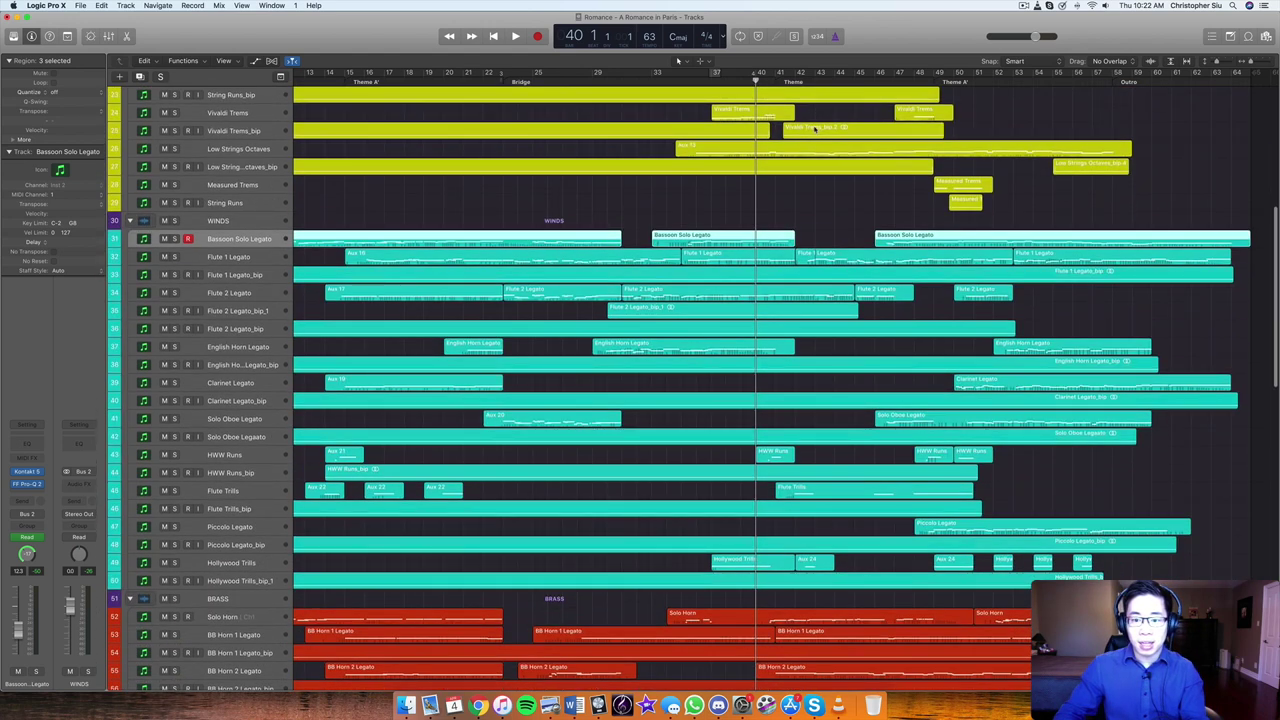
{"action": "scroll", "coordinate": [815, 130], "scroll_direction": "down", "scroll_amount": 20}
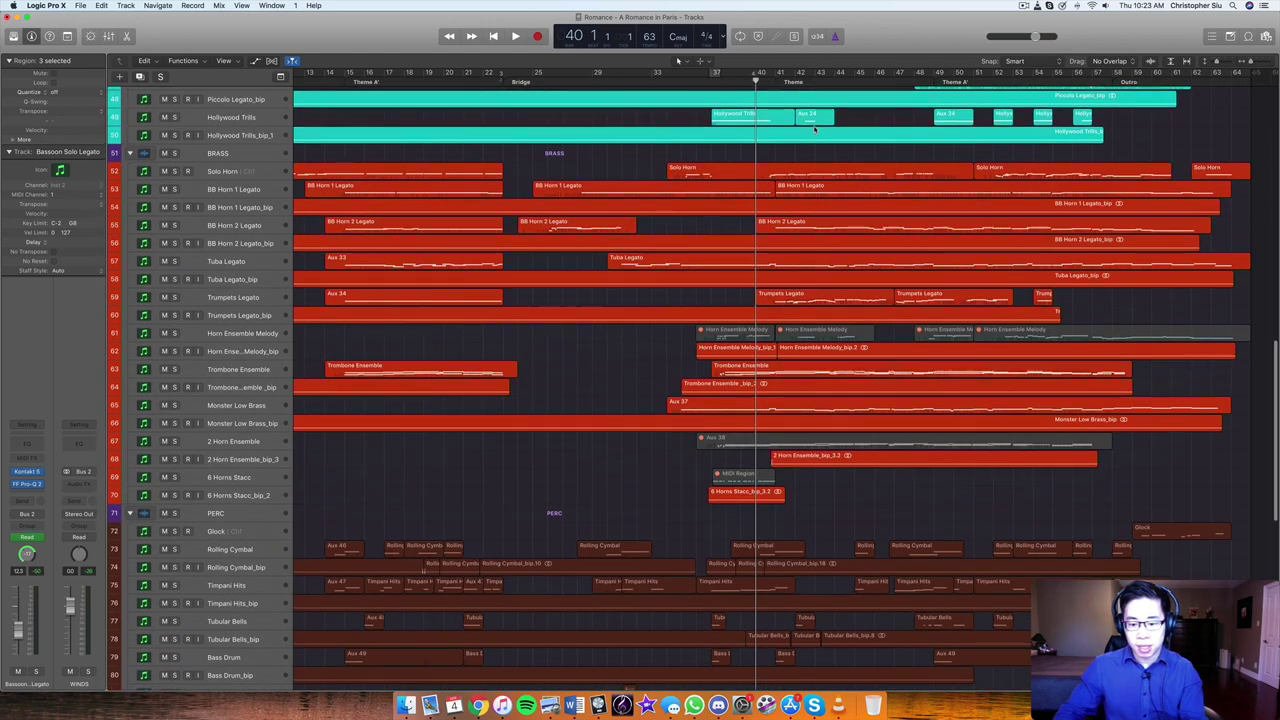
{"action": "scroll", "coordinate": [815, 130], "scroll_direction": "down", "scroll_amount": 7}
{"action": "key", "text": "space"}
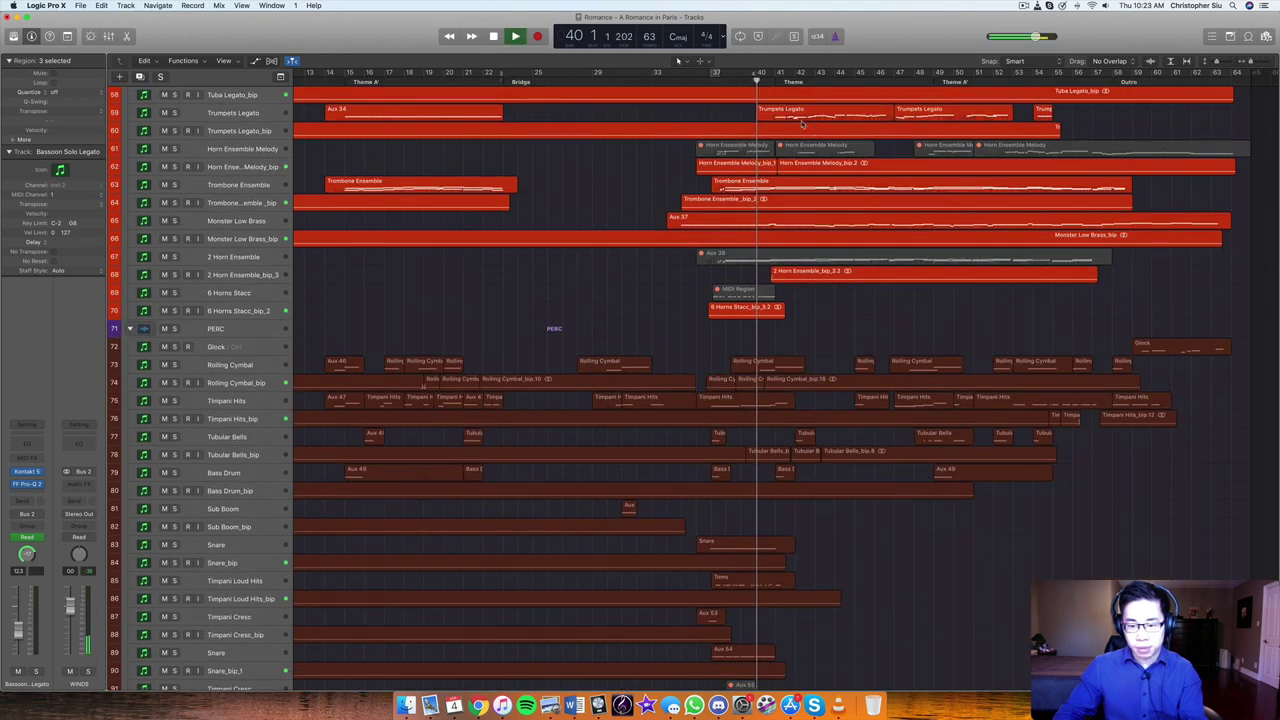
{"action": "scroll", "coordinate": [783, 464], "scroll_direction": "down", "scroll_amount": 16}
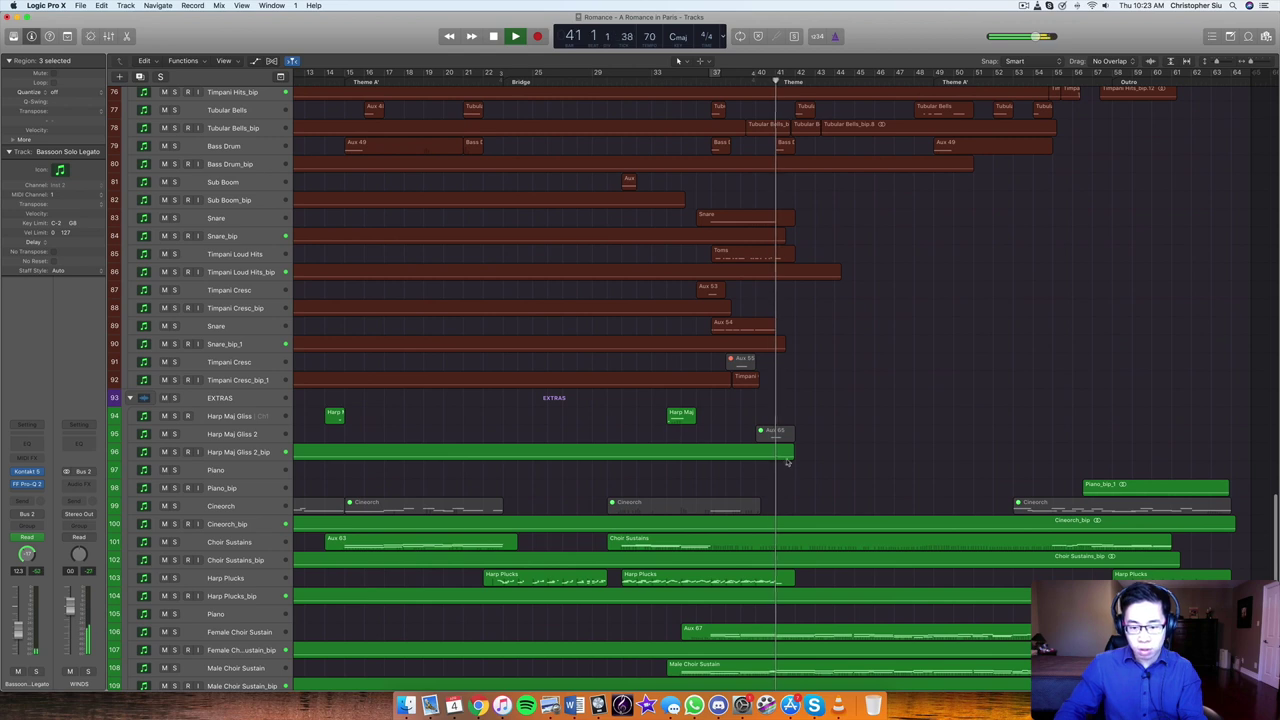
{"action": "key", "text": "space"}
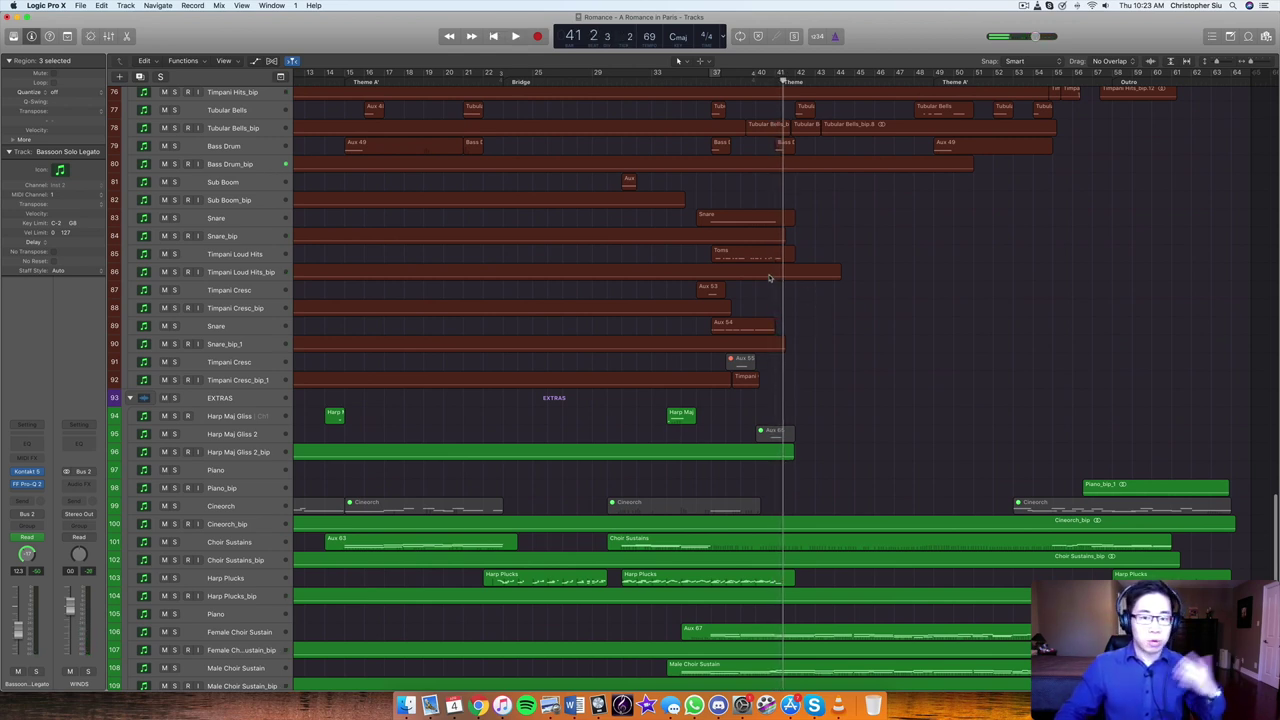
Go back slightly and play the full mix through about bar 42 with the brass tracks in view
{"action": "scroll", "coordinate": [849, 303], "scroll_direction": "up", "scroll_amount": 15}
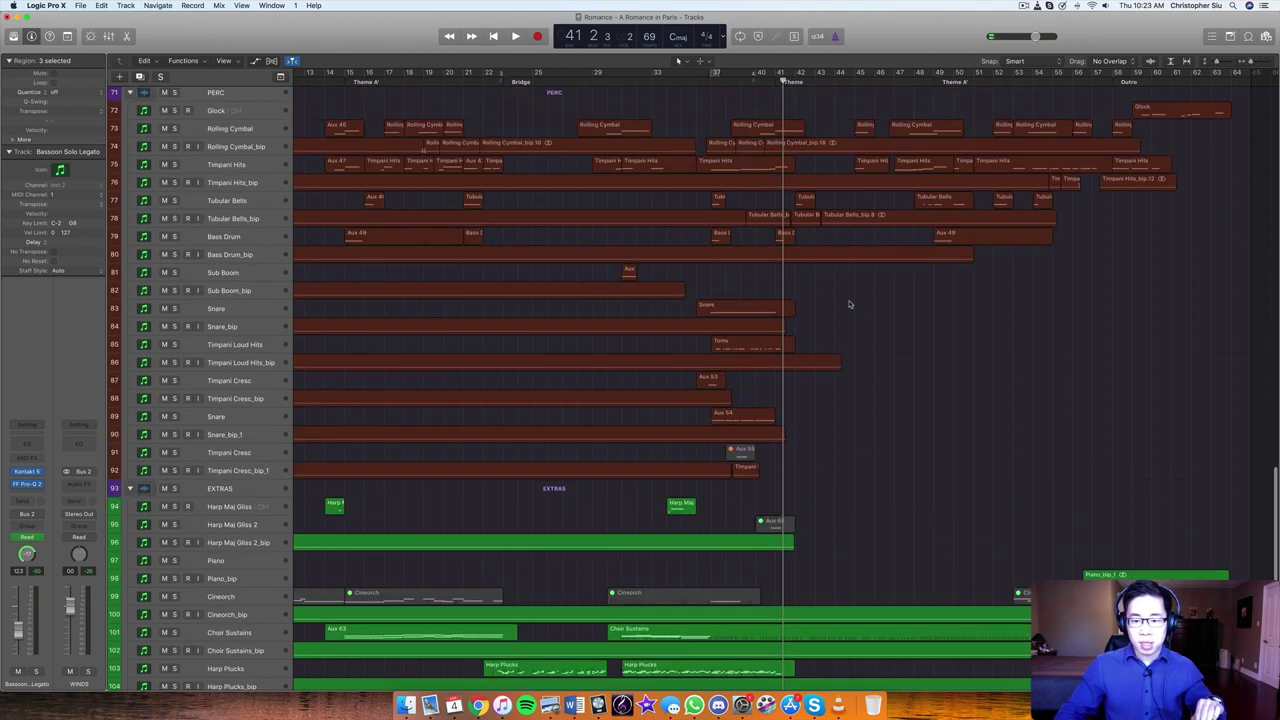
{"action": "scroll", "coordinate": [849, 303], "scroll_direction": "up", "scroll_amount": 1}
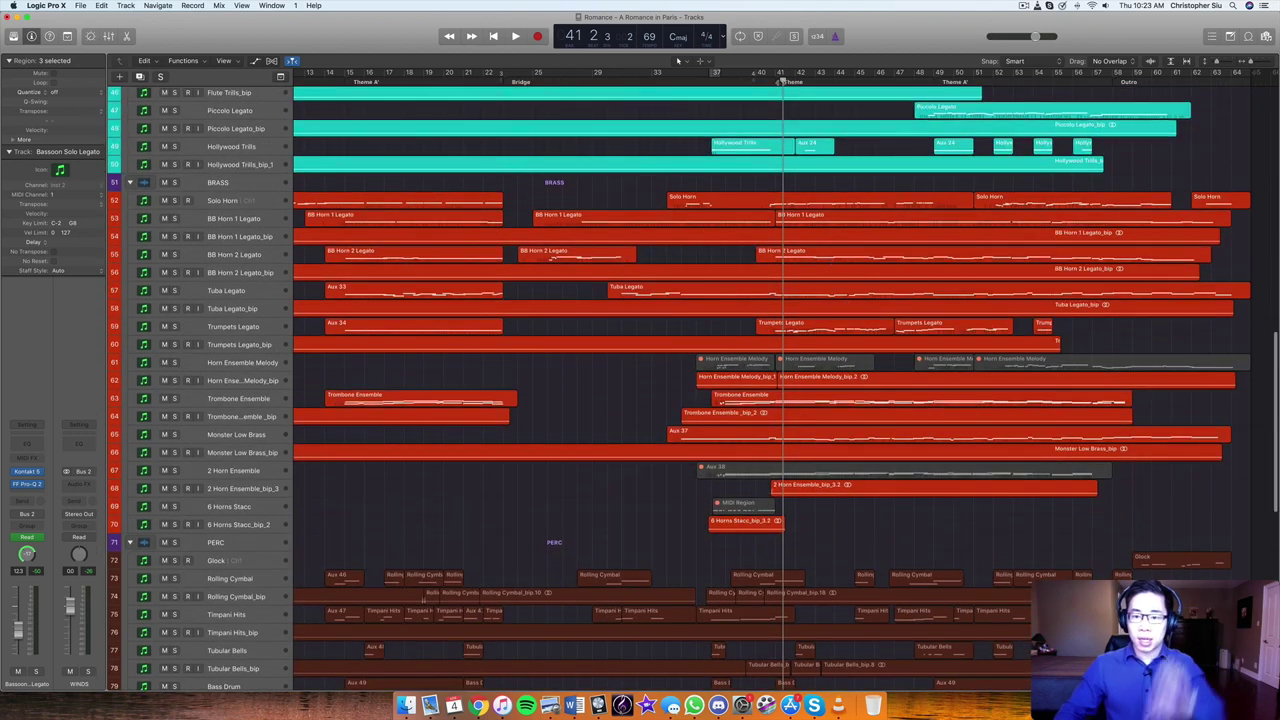
{"action": "key", "text": "comma"}
{"action": "key", "text": "space"}
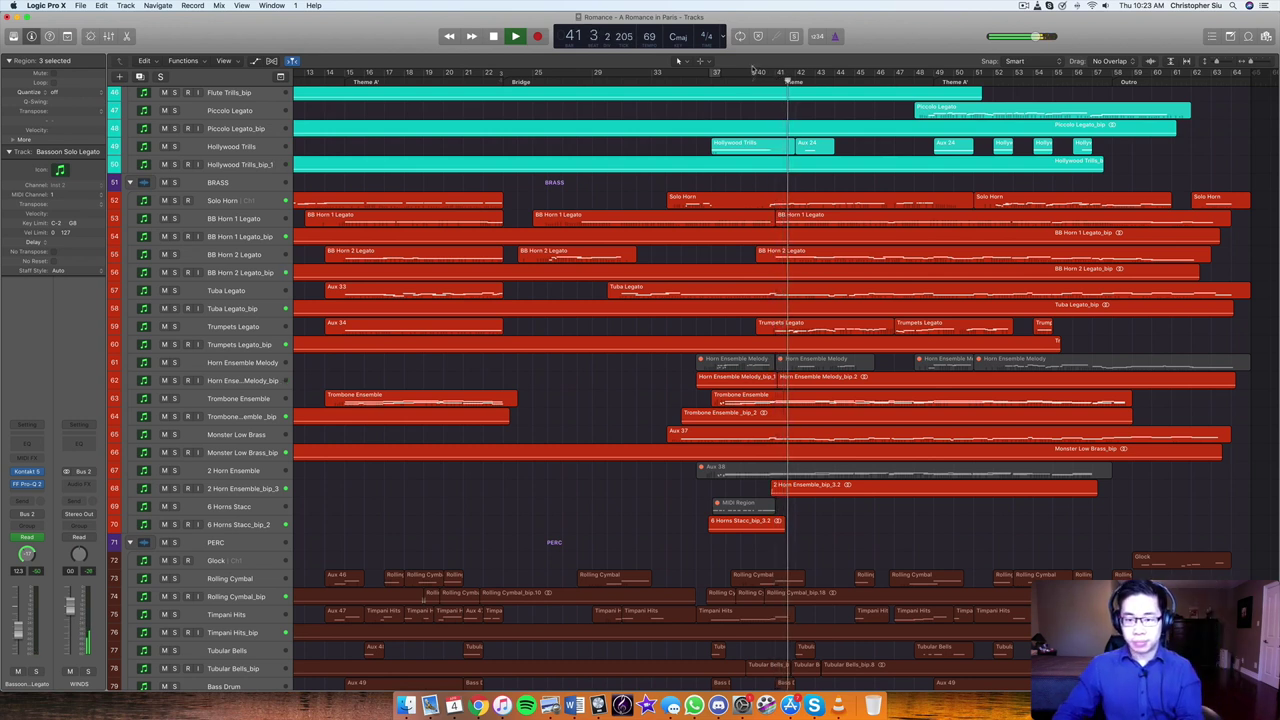
{"action": "key", "text": "space"}
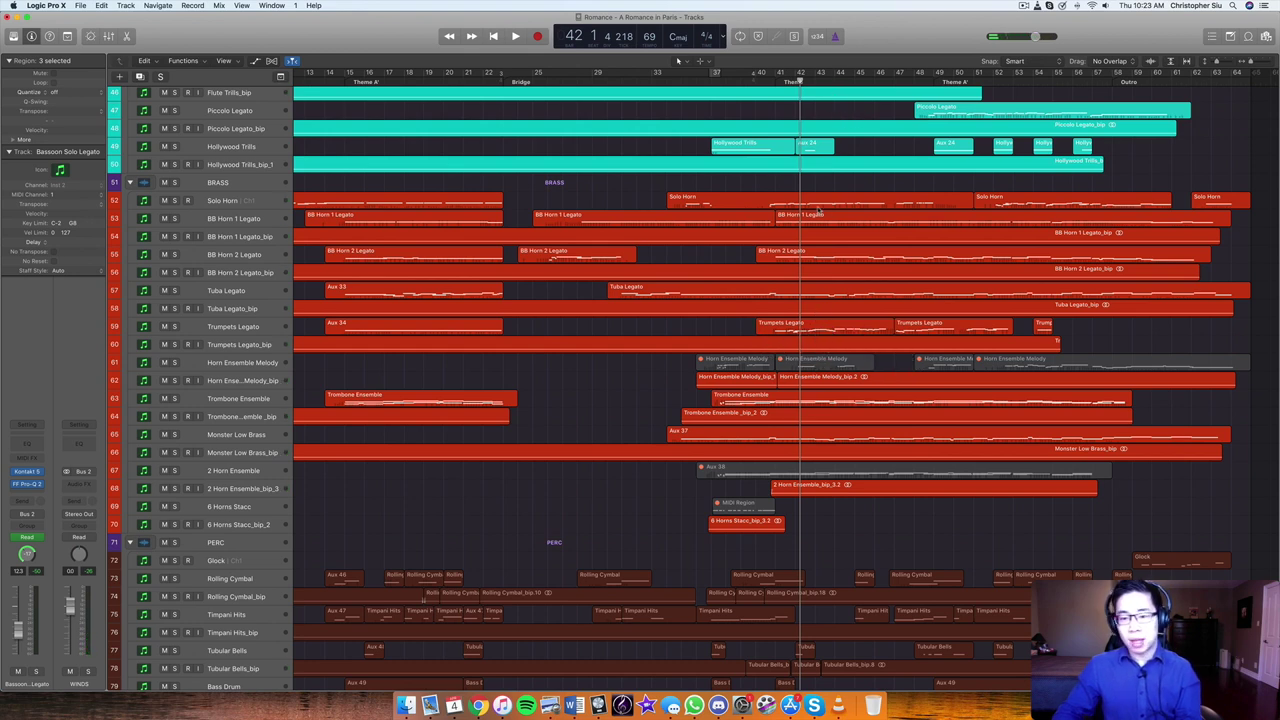
Examine the woodwind tracks in the Theme and play the full mix onward from bar 42 past bar 45
{"action": "scroll", "coordinate": [818, 210], "scroll_direction": "up", "scroll_amount": 10}
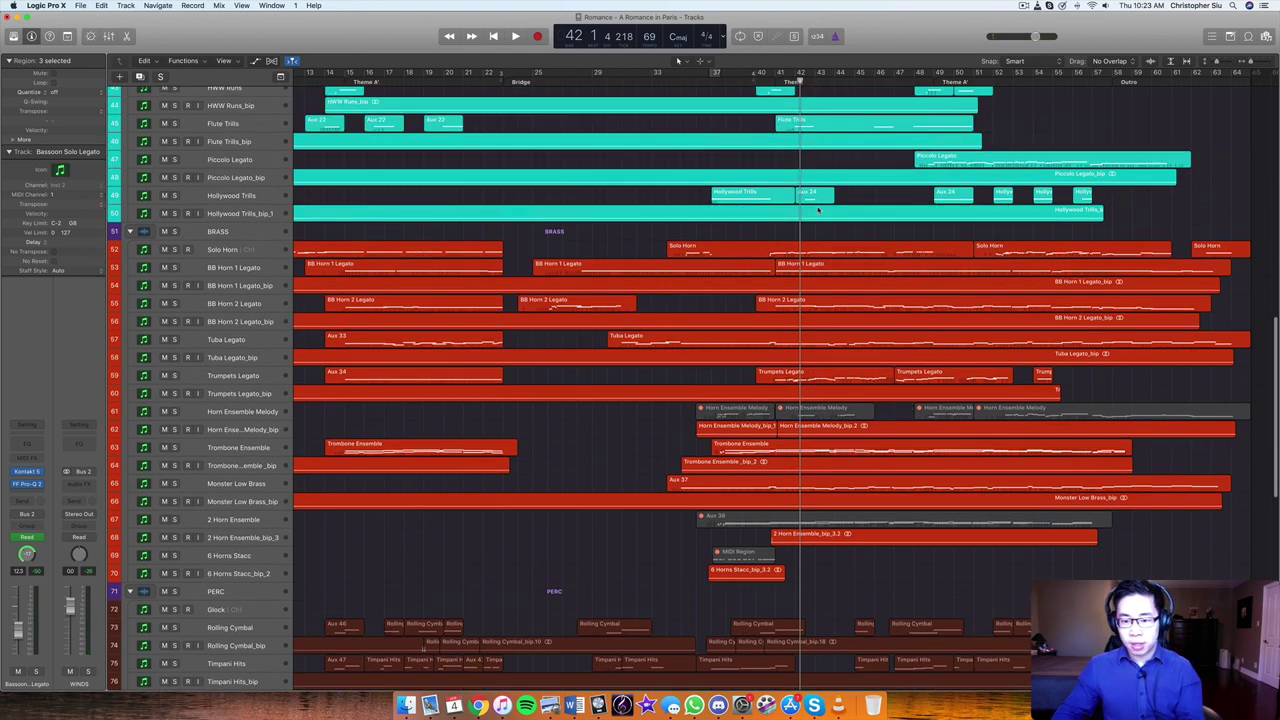
{"action": "scroll", "coordinate": [818, 208], "scroll_direction": "up", "scroll_amount": 1}
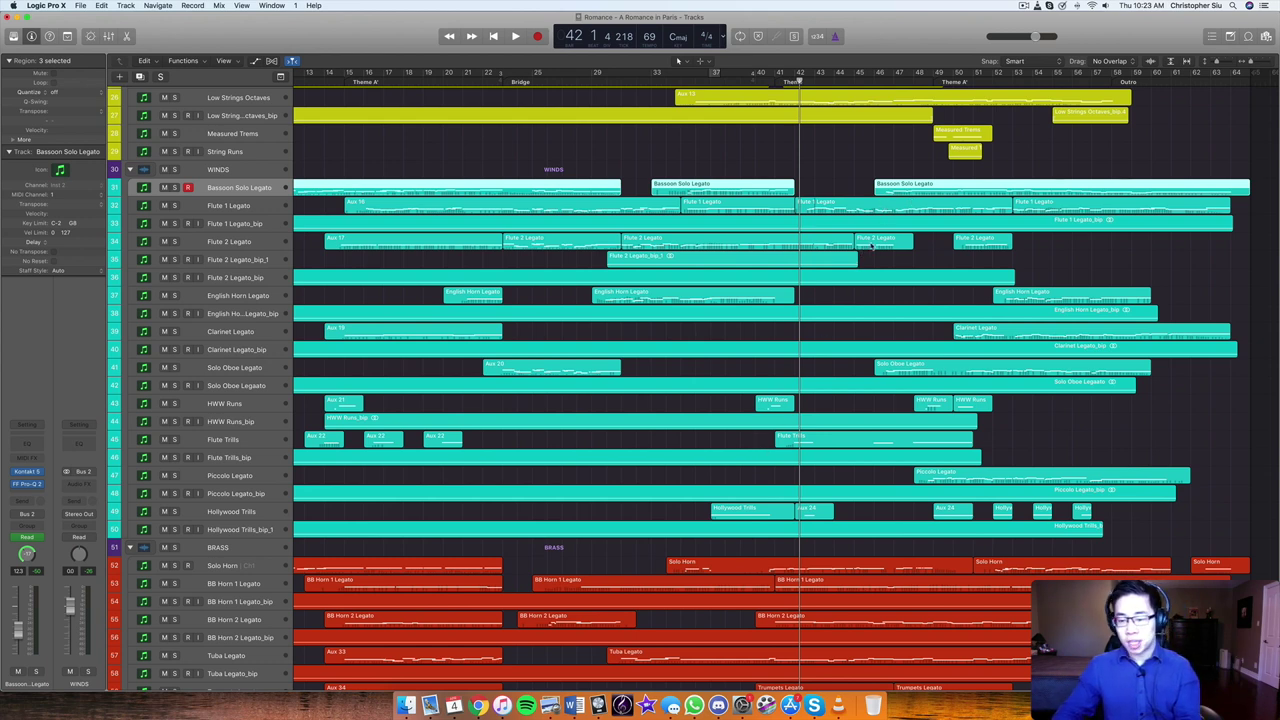
{"action": "key", "text": "space"}
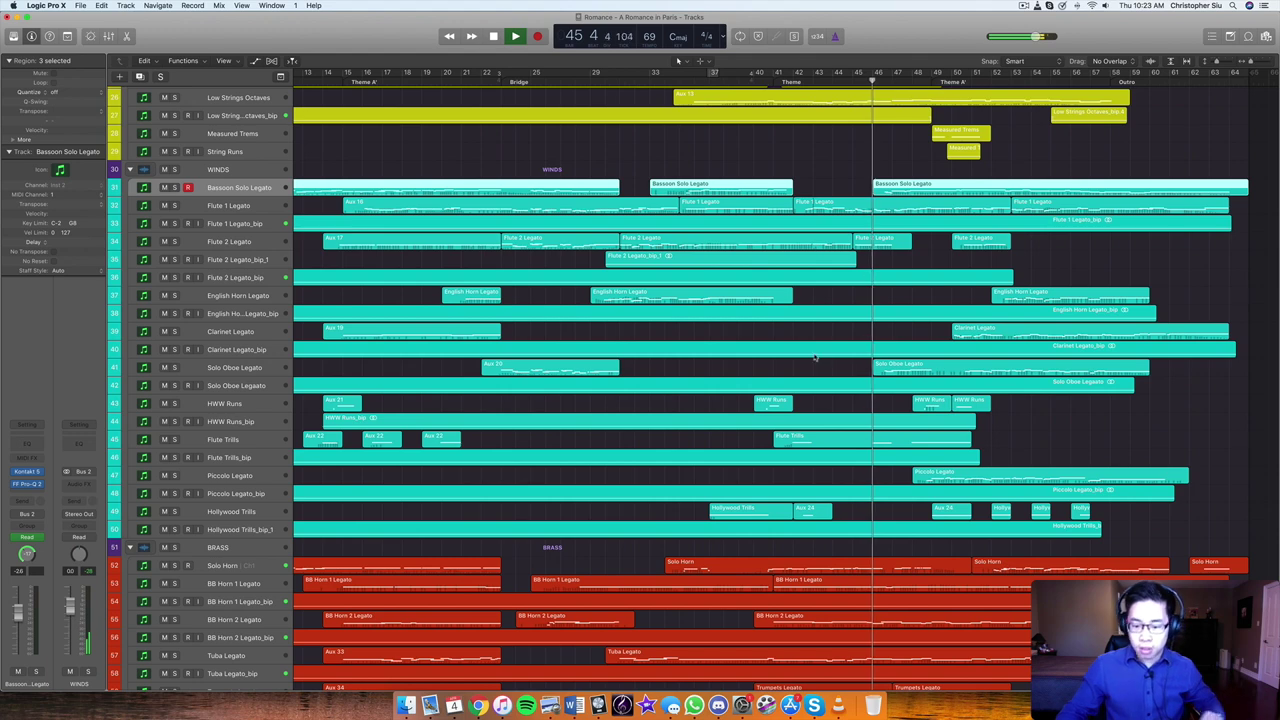
Listen to the passage around bar 46 with only Trumpets Legato_bip soloed, and return to the full mix
{"action": "scroll", "coordinate": [815, 357], "scroll_direction": "down", "scroll_amount": 5}
{"action": "scroll", "coordinate": [815, 356], "scroll_direction": "down", "scroll_amount": 1}
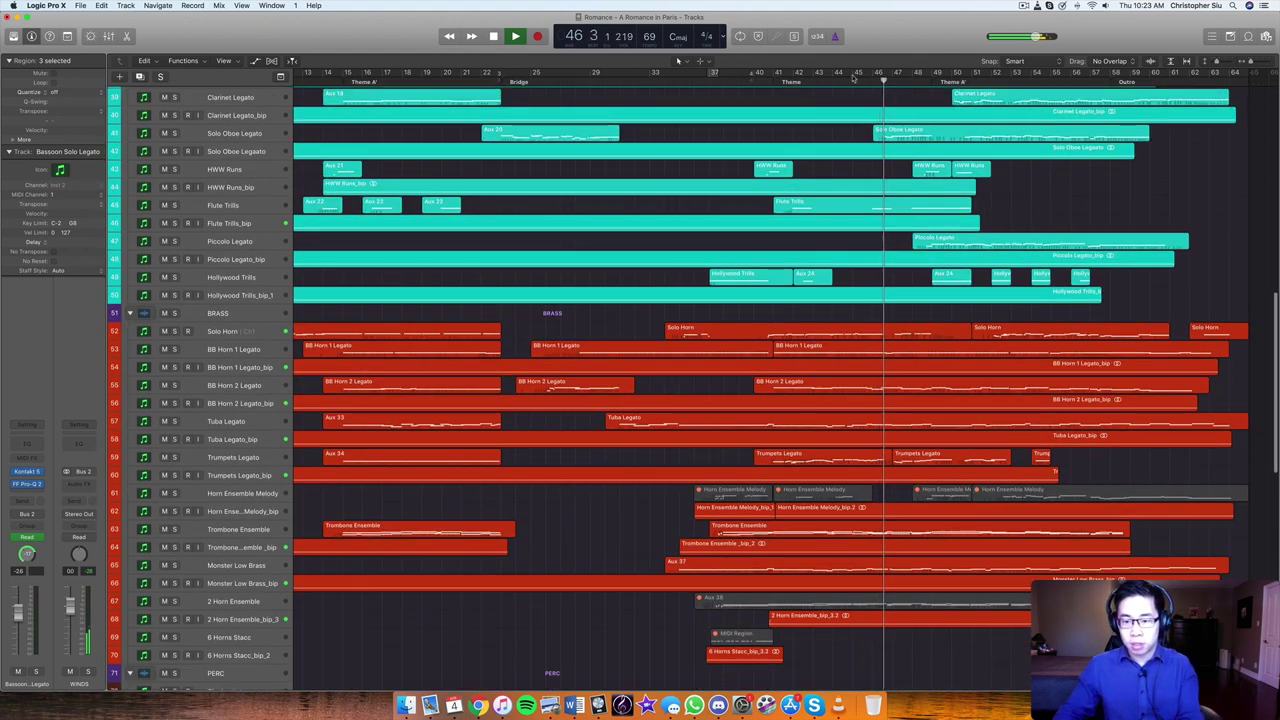
{"action": "left_click", "coordinate": [174, 475]}
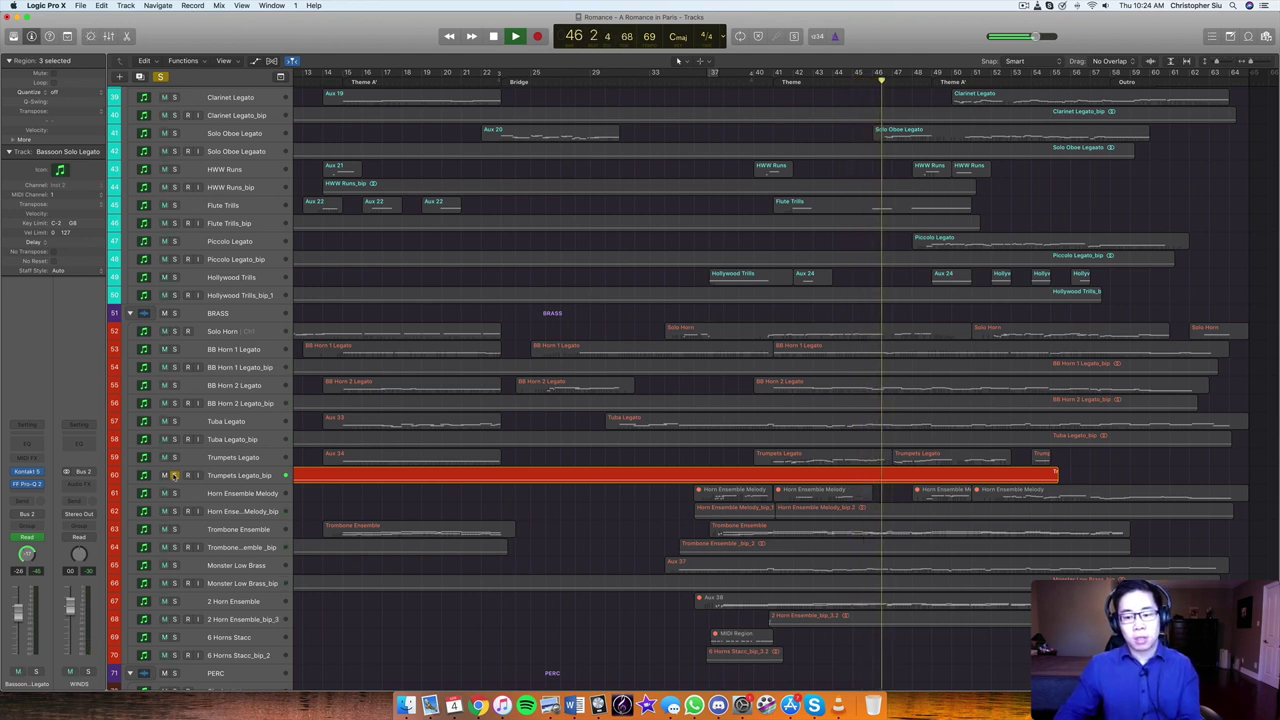
{"action": "left_click", "coordinate": [174, 476]}
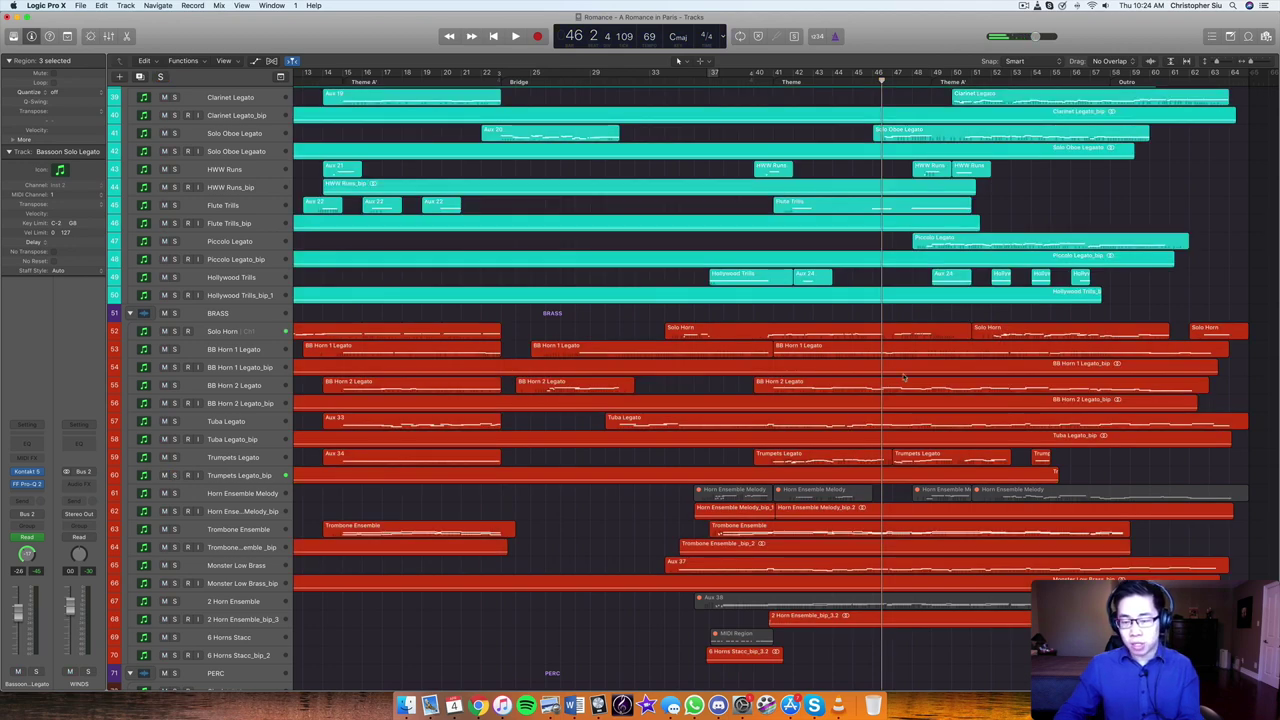
Play the full mix from bar 46 to about bar 47 while viewing the woodwind tracks
{"action": "scroll", "coordinate": [873, 372], "scroll_direction": "up", "scroll_amount": 5}
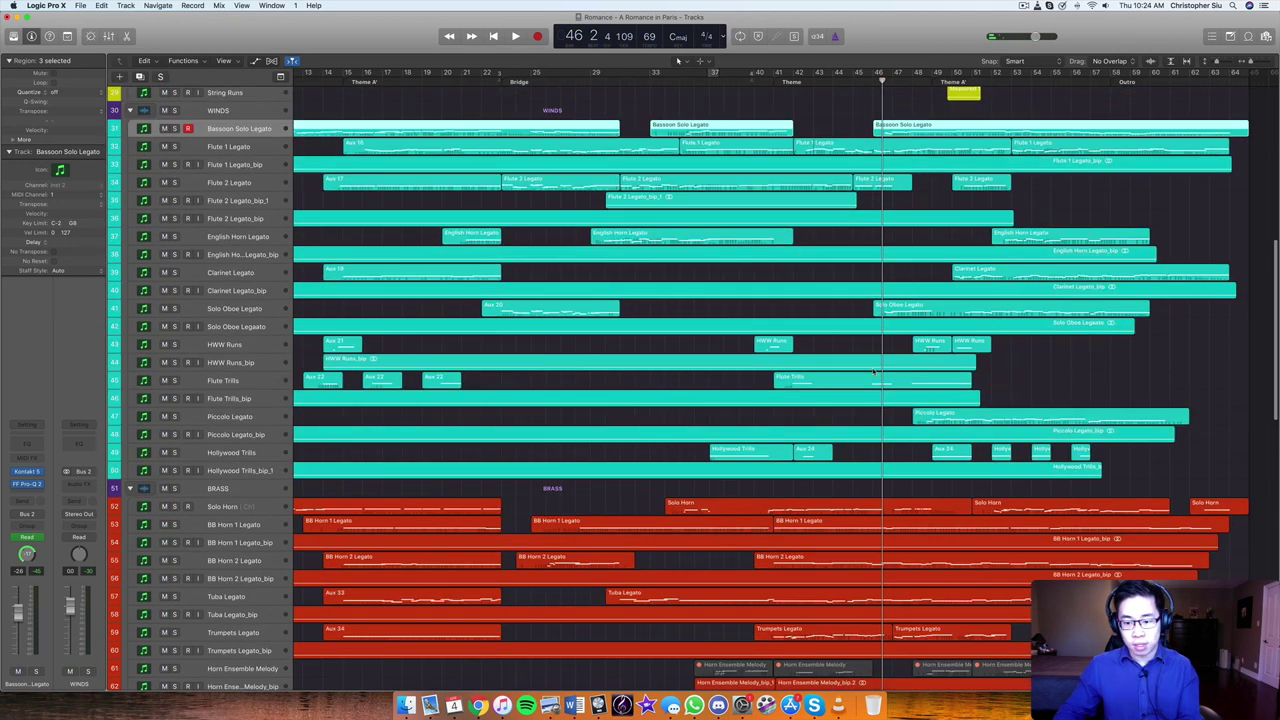
{"action": "key", "text": "space"}
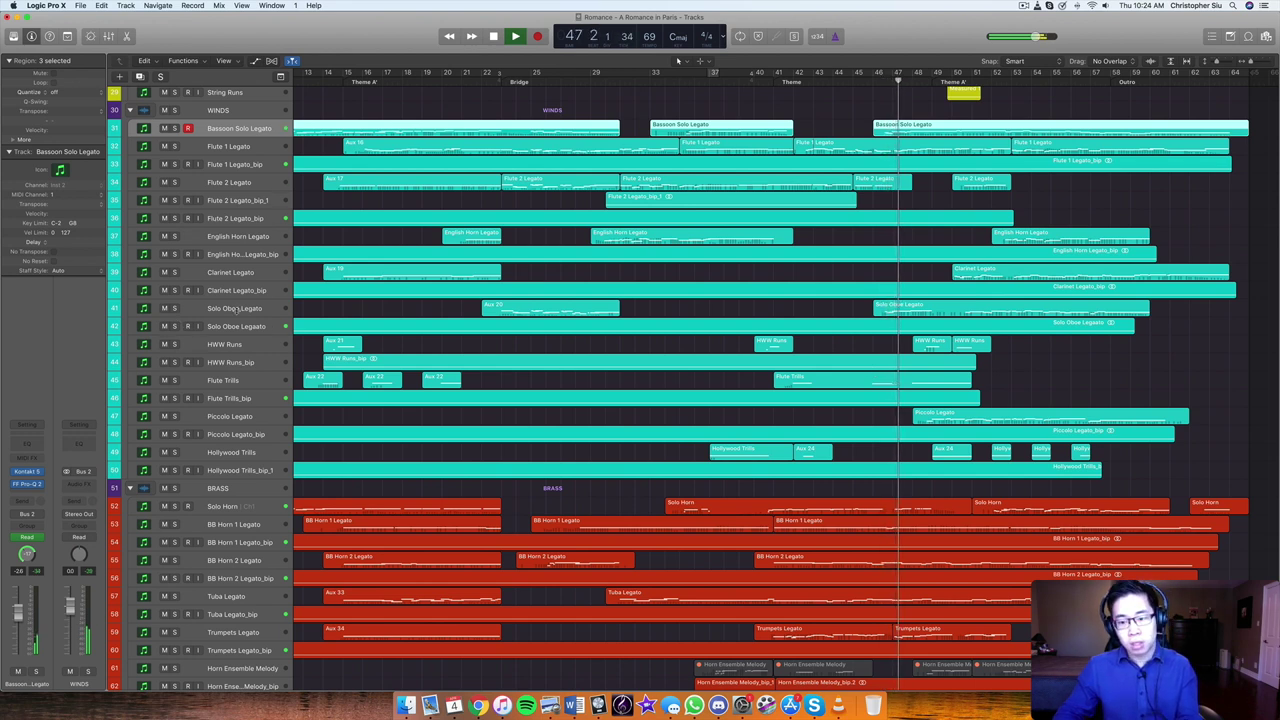
{"action": "key", "text": "space"}
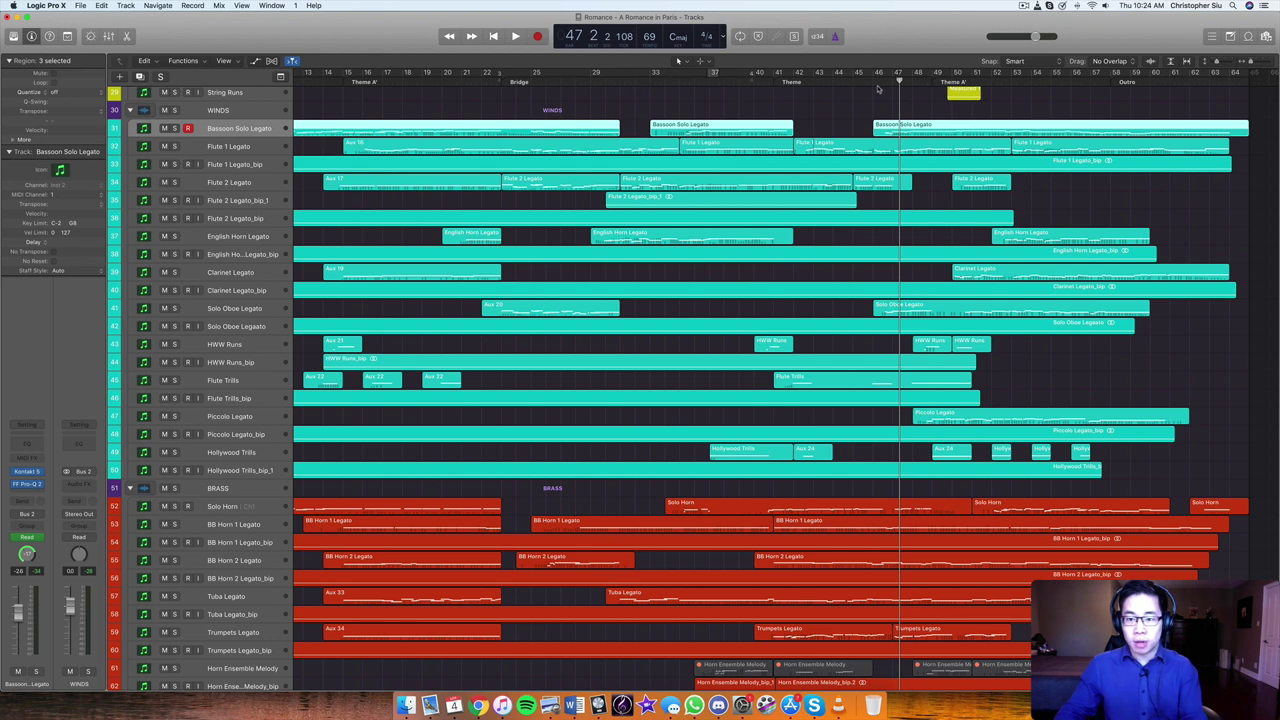
Go back to bar 45 and play the full mix through about bar 49 with the woodwind tracks in view
{"action": "key", "text": "comma"}
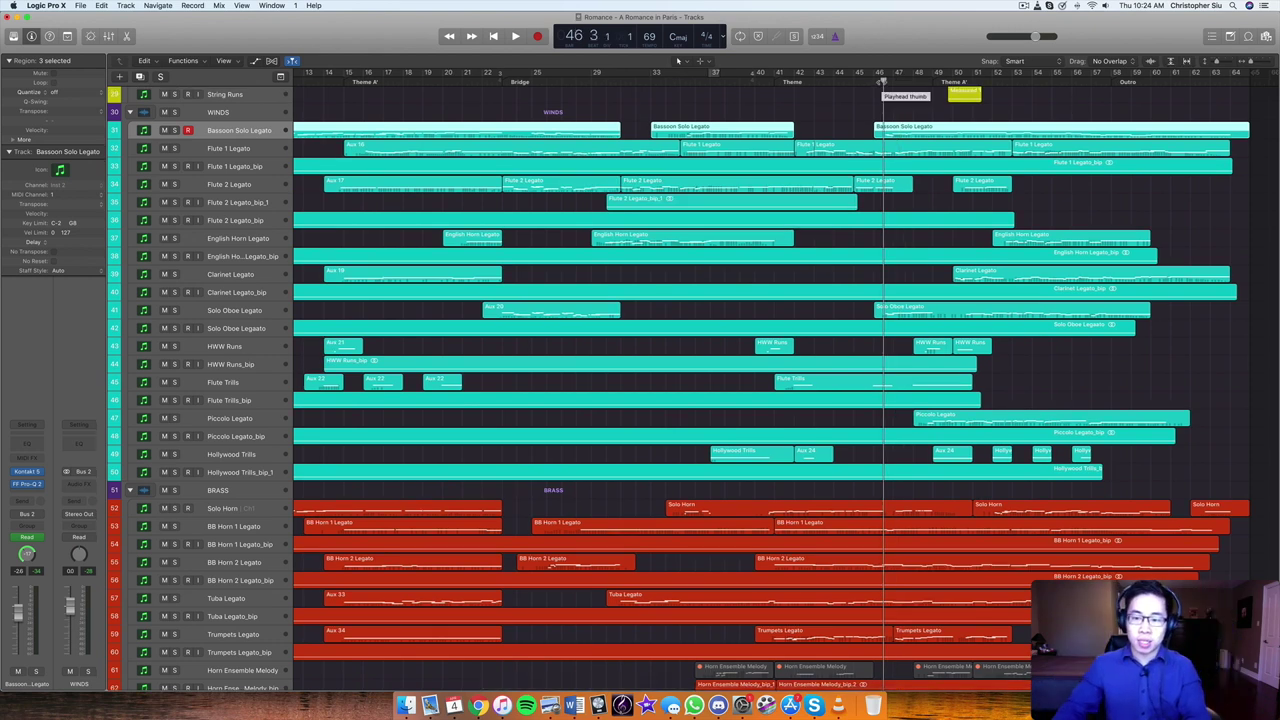
{"action": "key", "text": "comma"}
{"action": "key", "text": "comma"}
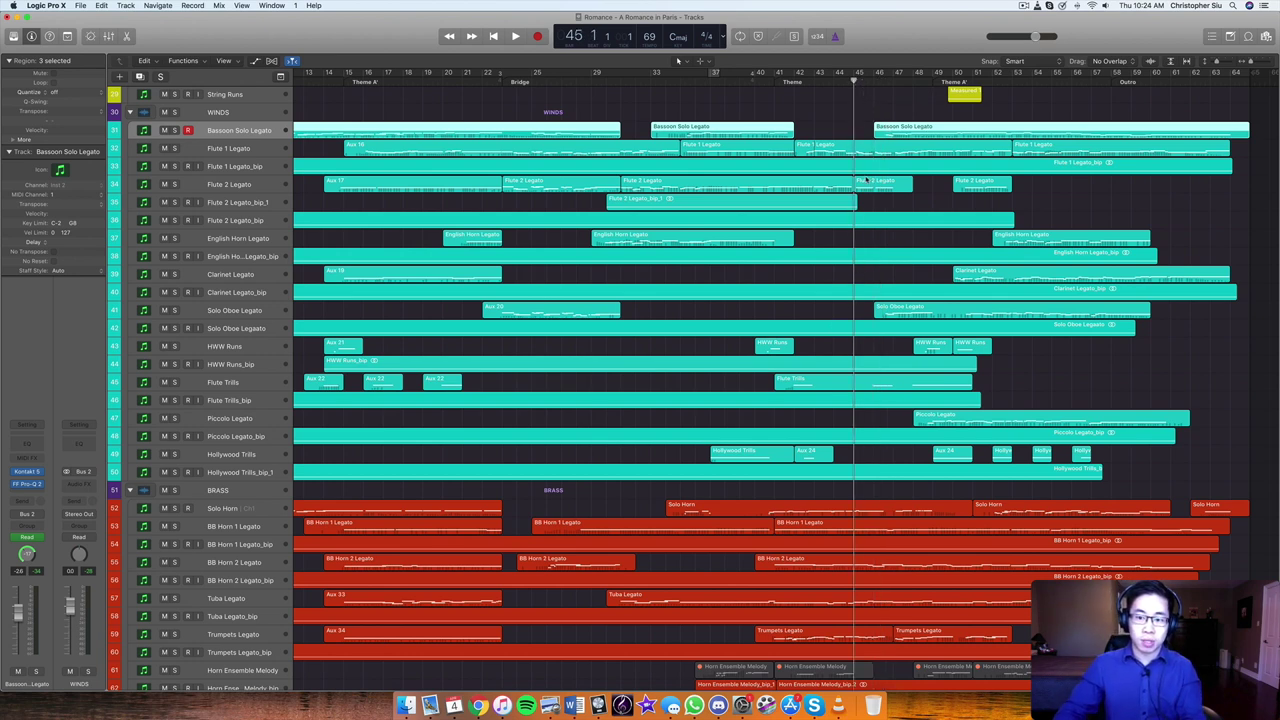
{"action": "key", "text": "space"}
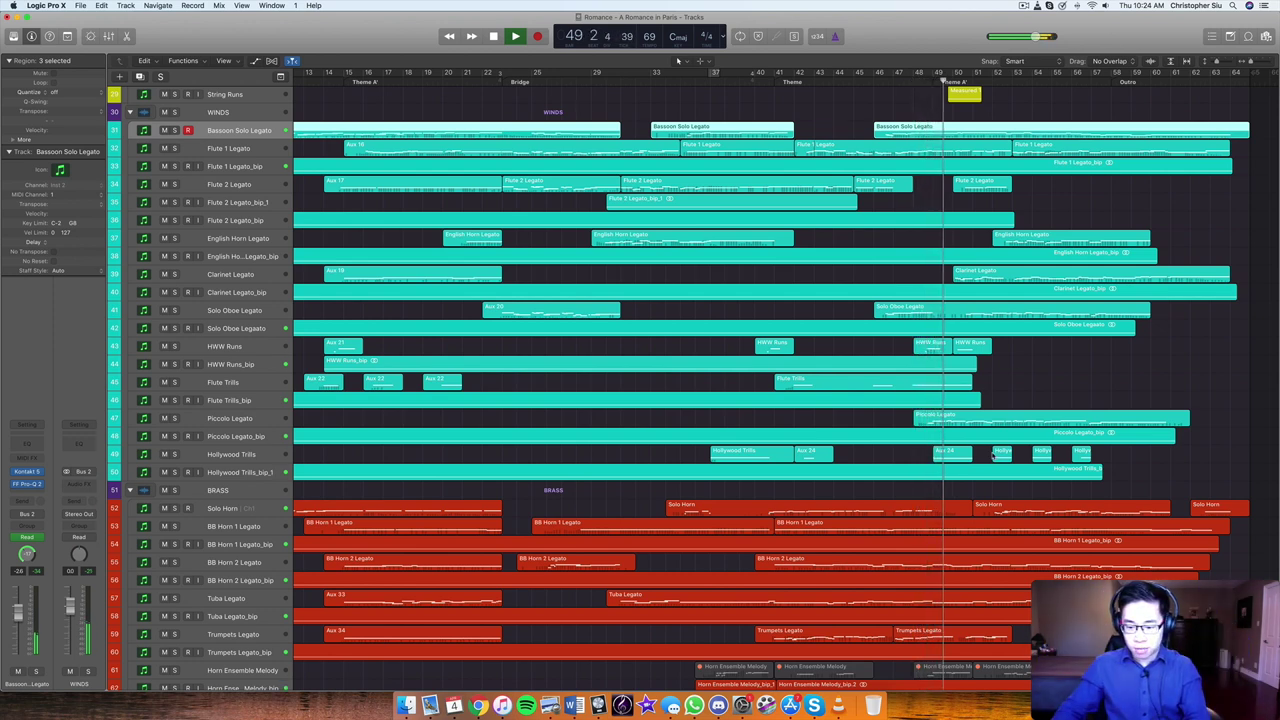
Listen to Trumpets Legato_bip soloed around bar 51, return to the full mix, and stop playback at about bar 54
{"action": "scroll", "coordinate": [994, 455], "scroll_direction": "down", "scroll_amount": 4}
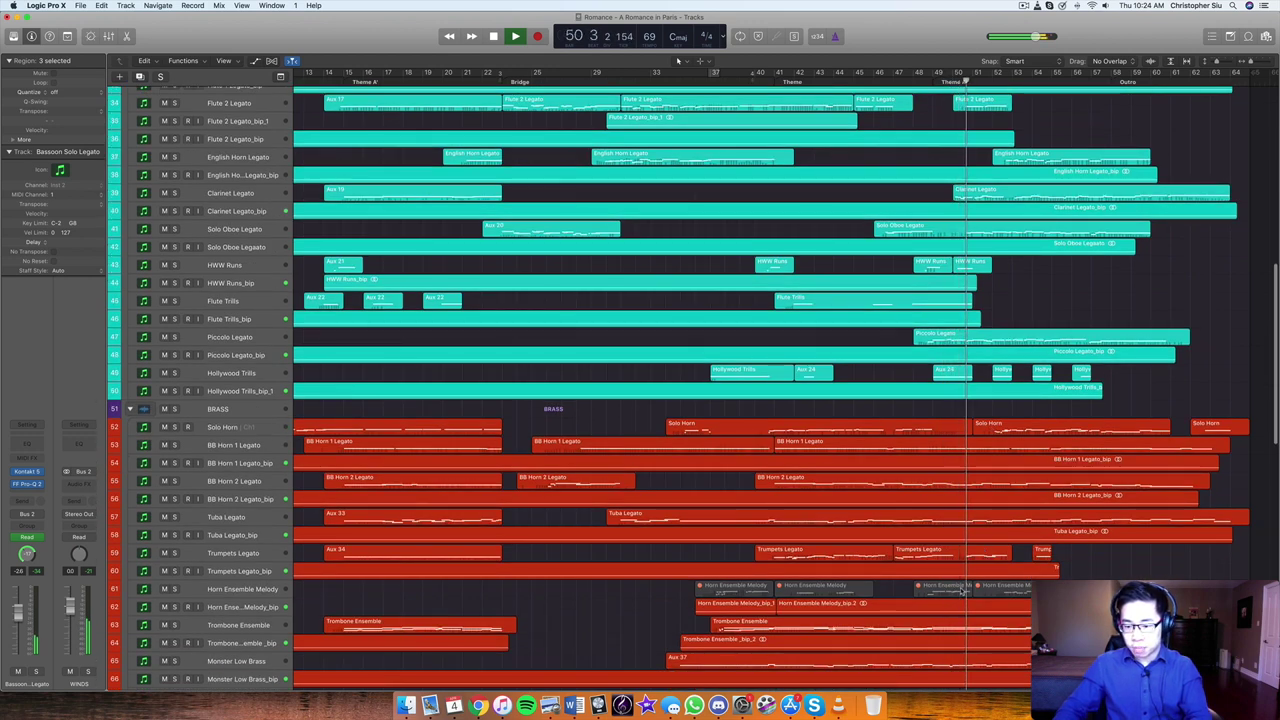
{"action": "scroll", "coordinate": [962, 591], "scroll_direction": "down", "scroll_amount": 2}
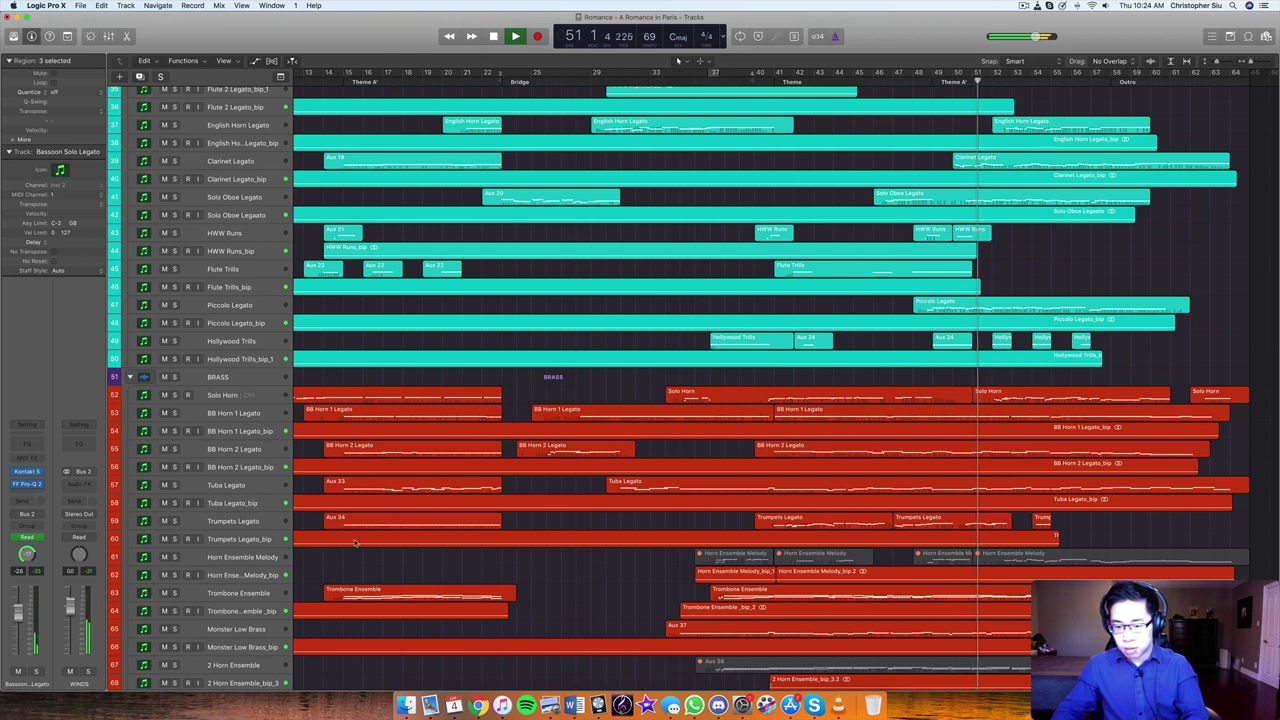
{"action": "left_click", "coordinate": [174, 539]}
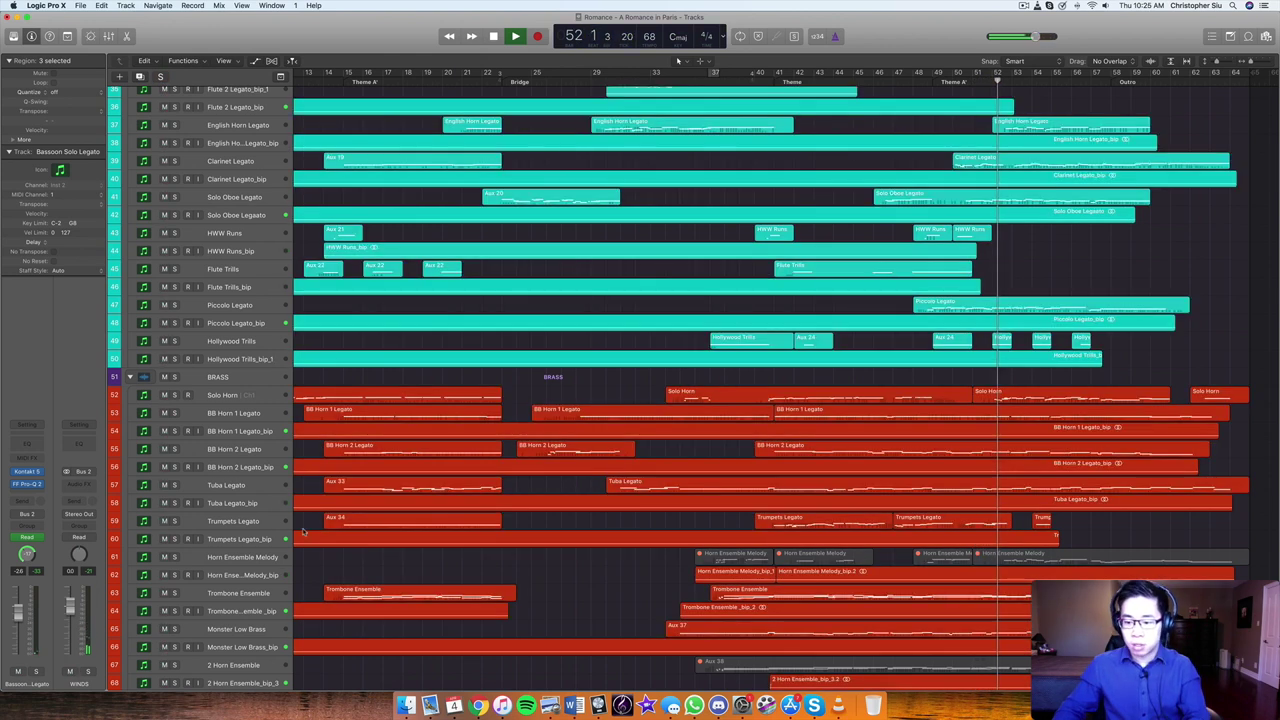
{"action": "left_click", "coordinate": [174, 539]}
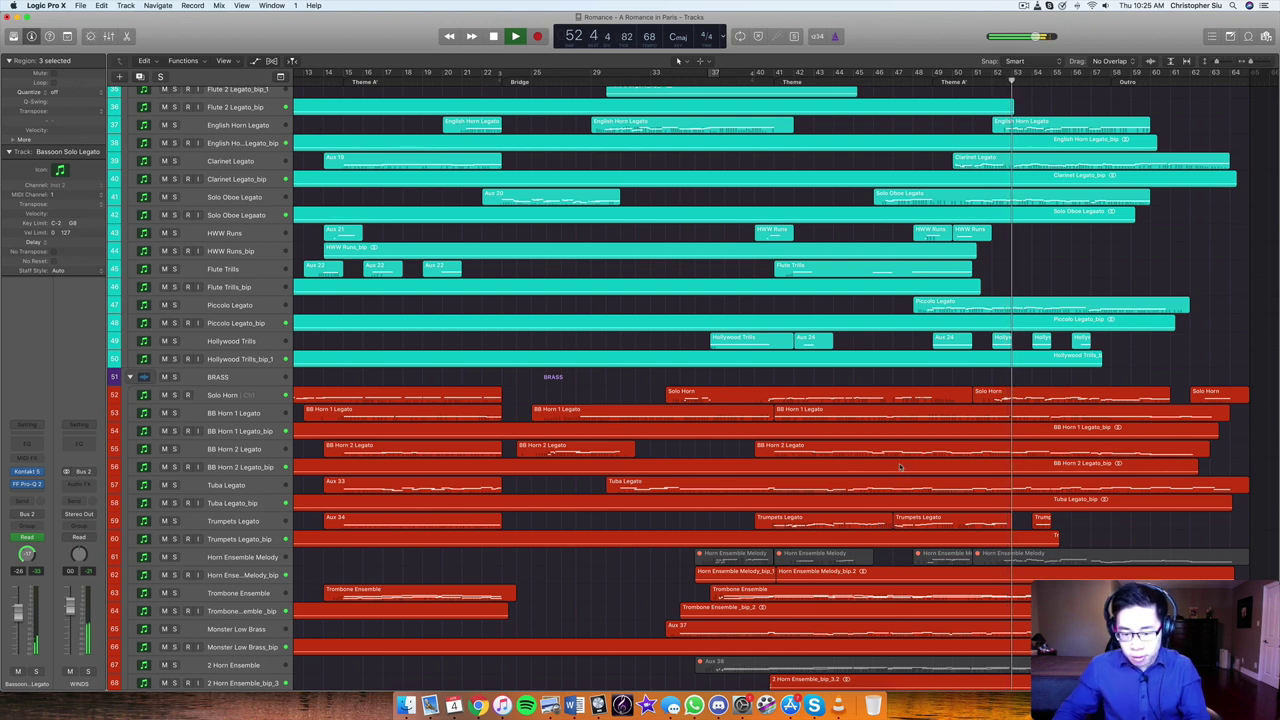
{"action": "scroll", "coordinate": [900, 467], "scroll_direction": "down", "scroll_amount": 3}
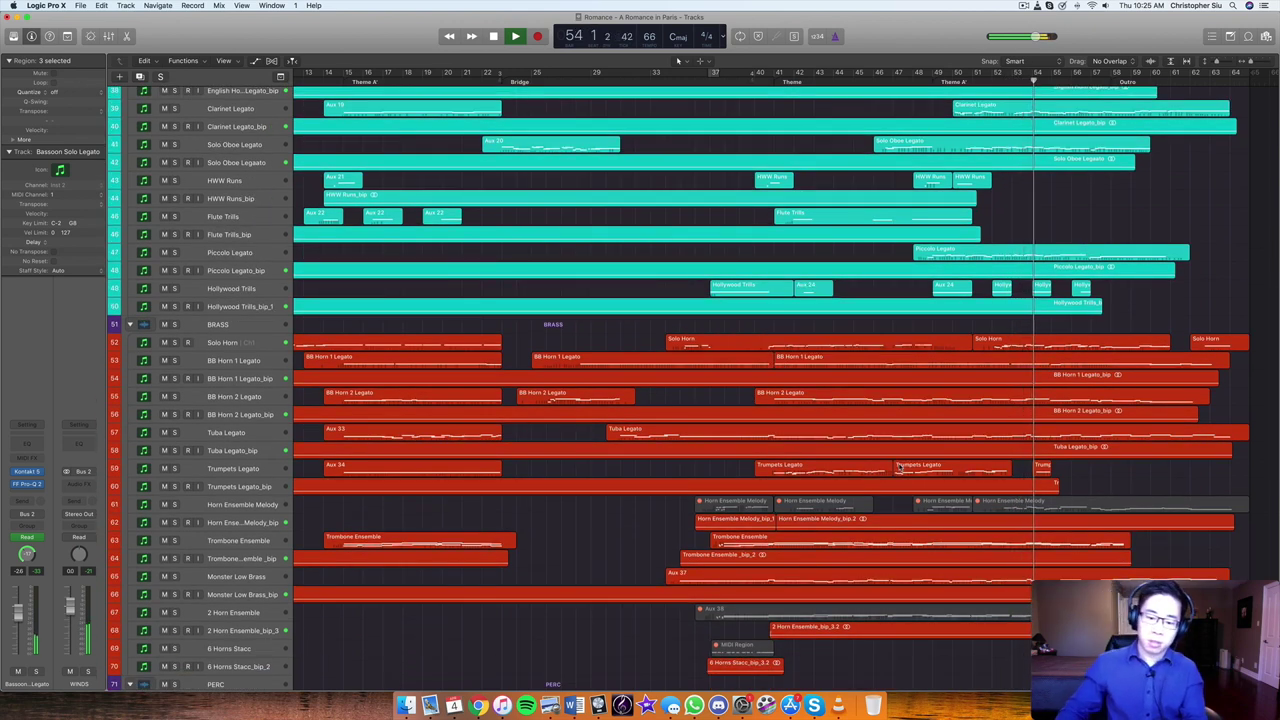
{"action": "key", "text": "space"}
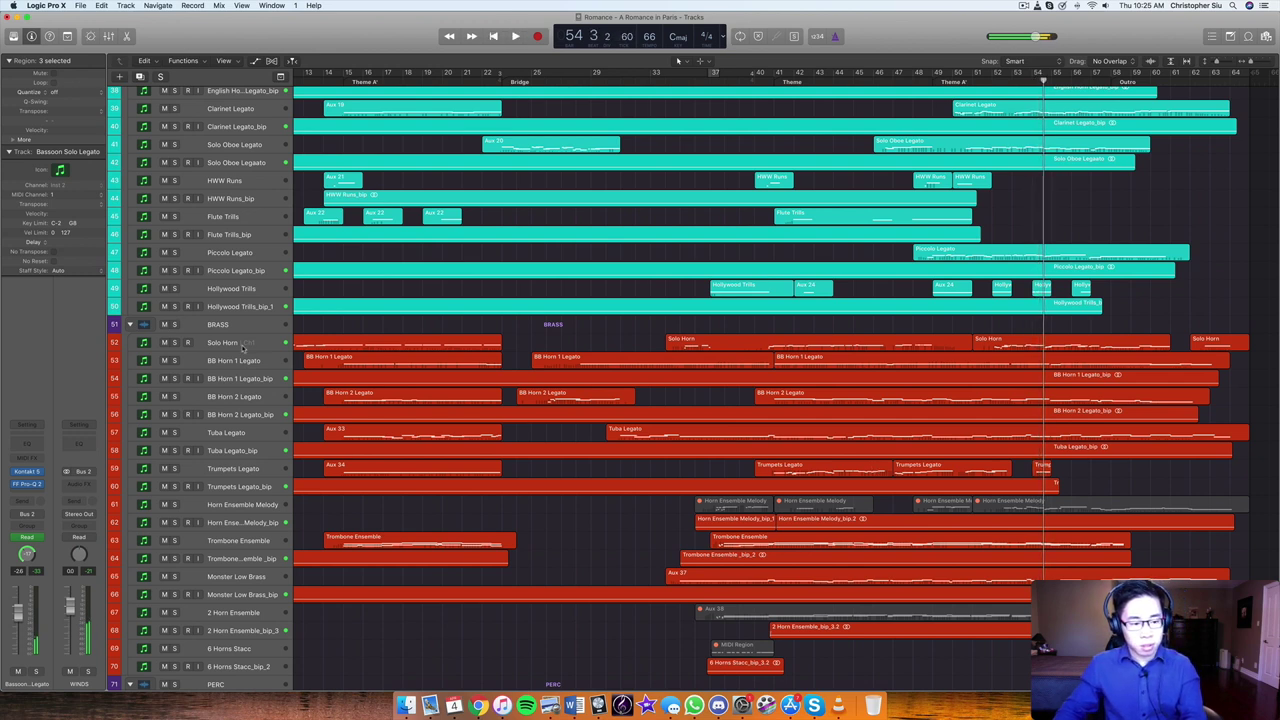
Examine the brass instruments loaded in the Solo Horn track's Kontakt instance, and close its plug-in window
{"action": "left_click", "coordinate": [242, 347]}
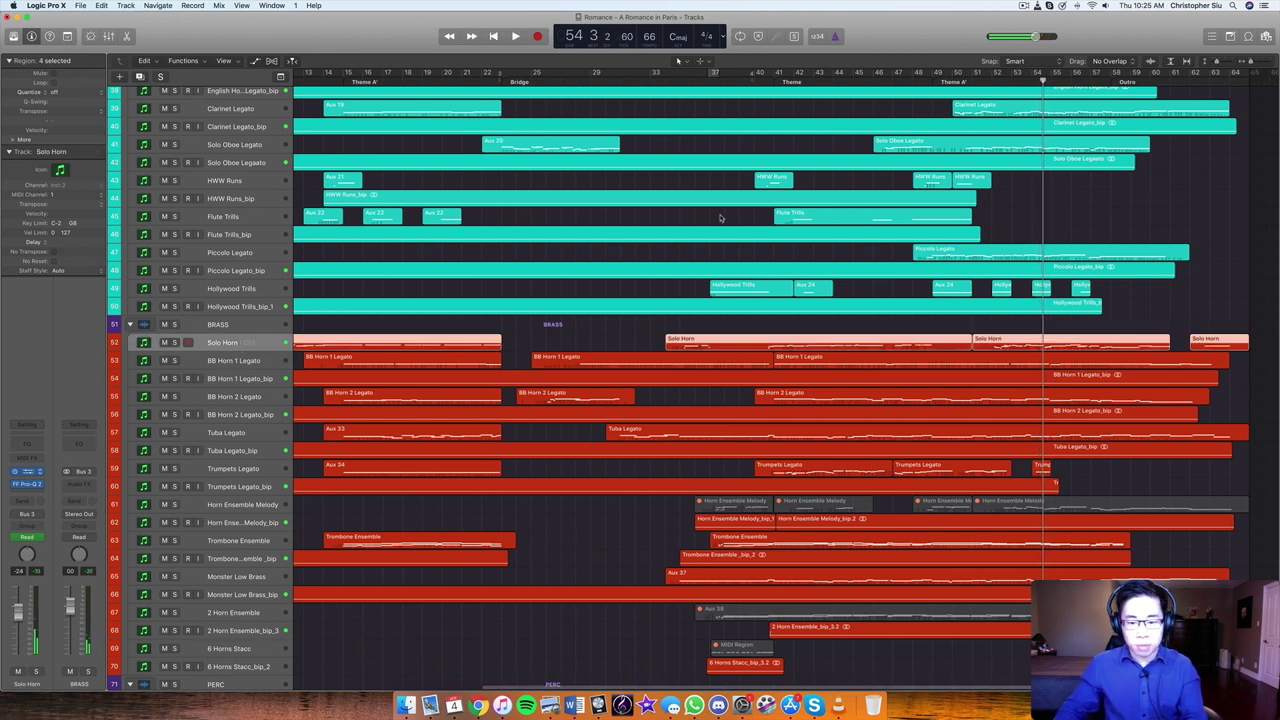
{"action": "key", "text": "v"}
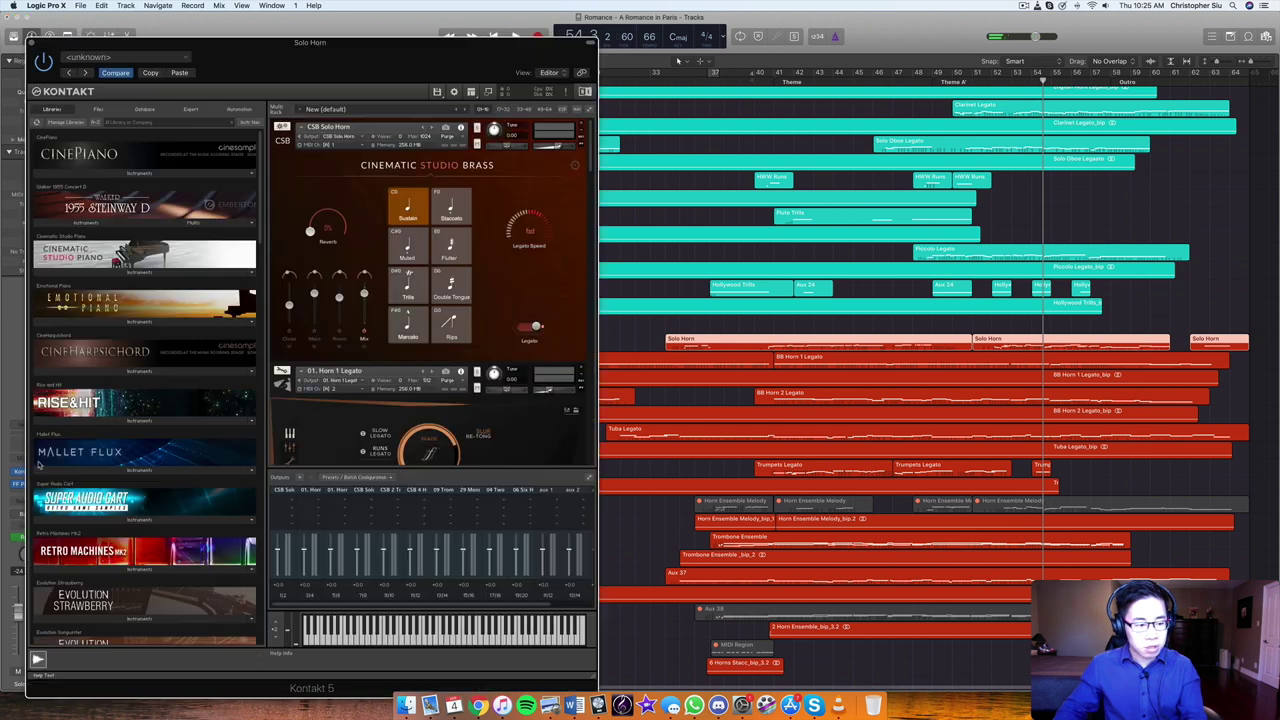
{"action": "scroll", "coordinate": [367, 274], "scroll_direction": "down", "scroll_amount": 5}
{"action": "scroll", "coordinate": [367, 274], "scroll_direction": "down", "scroll_amount": 12}
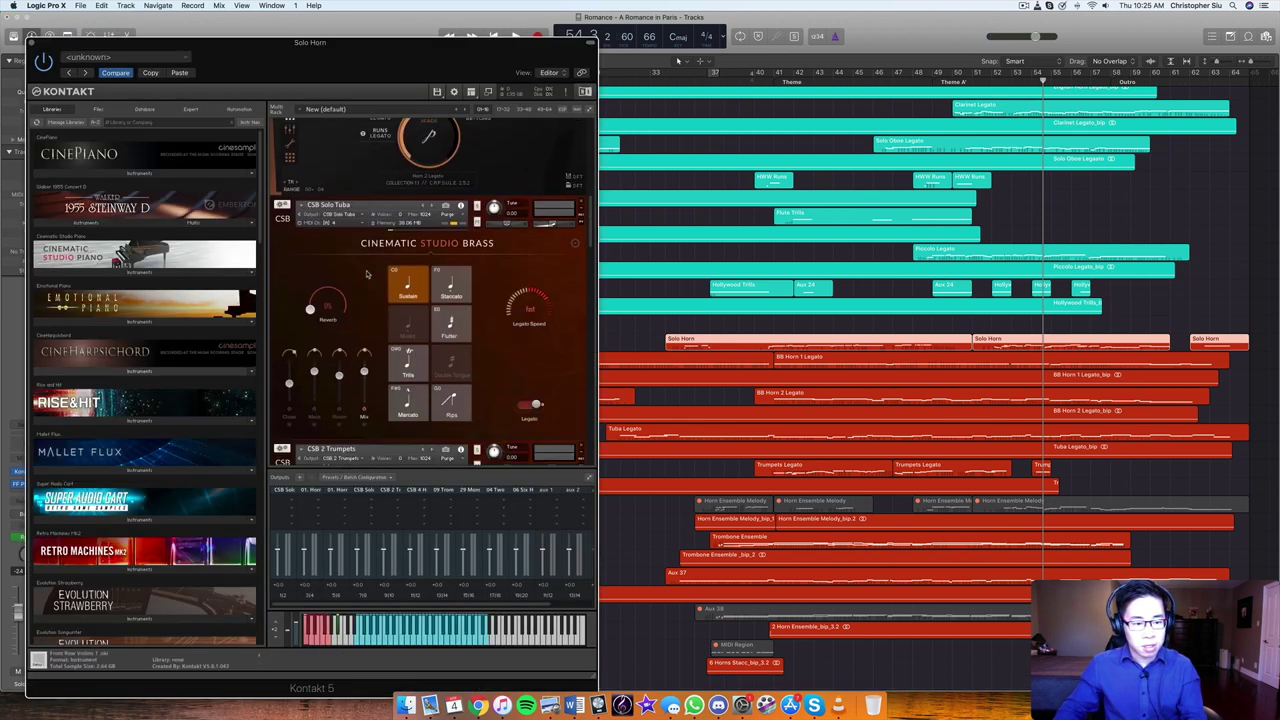
{"action": "scroll", "coordinate": [445, 313], "scroll_direction": "down", "scroll_amount": 6}
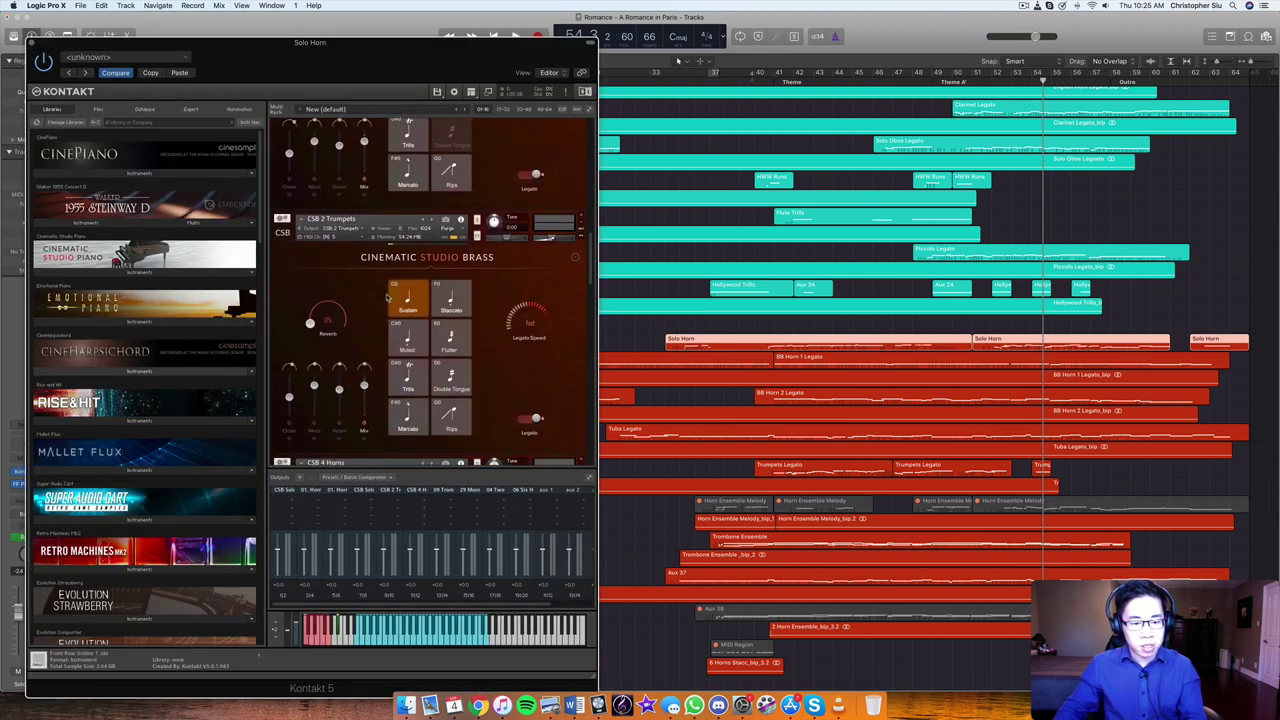
{"action": "scroll", "coordinate": [386, 297], "scroll_direction": "down", "scroll_amount": 10}
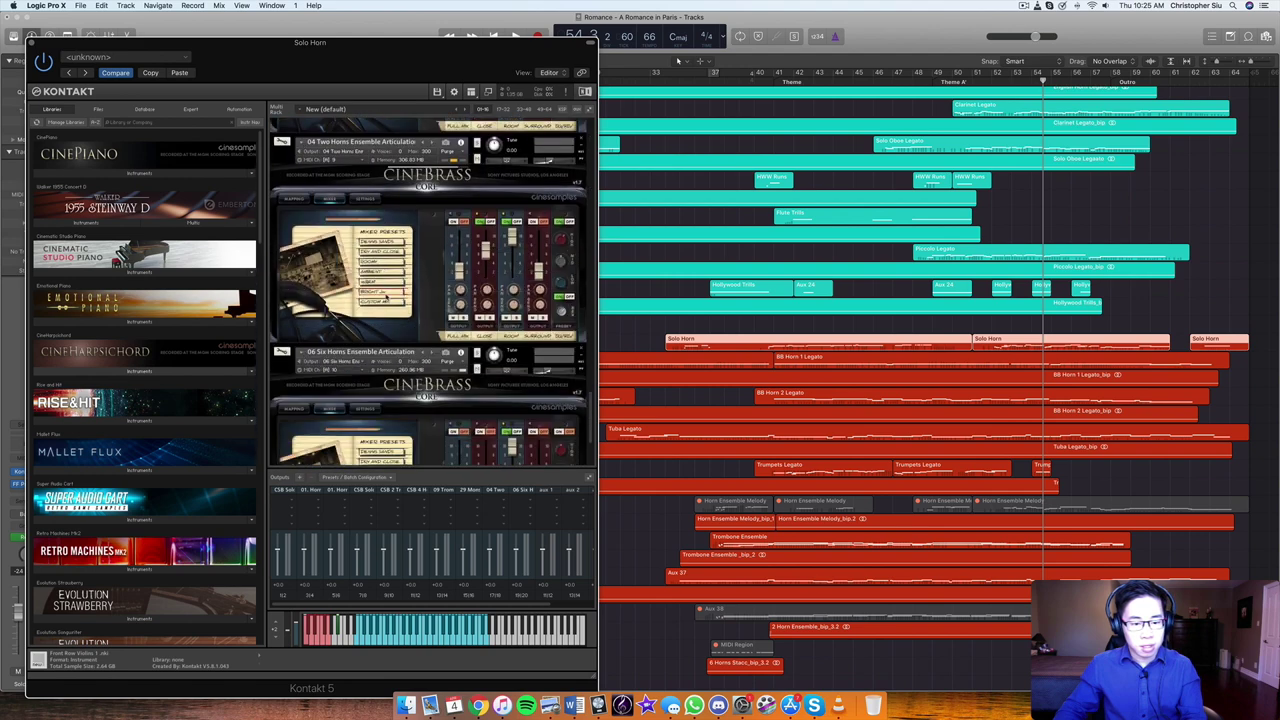
{"action": "scroll", "coordinate": [386, 297], "scroll_direction": "up", "scroll_amount": 8}
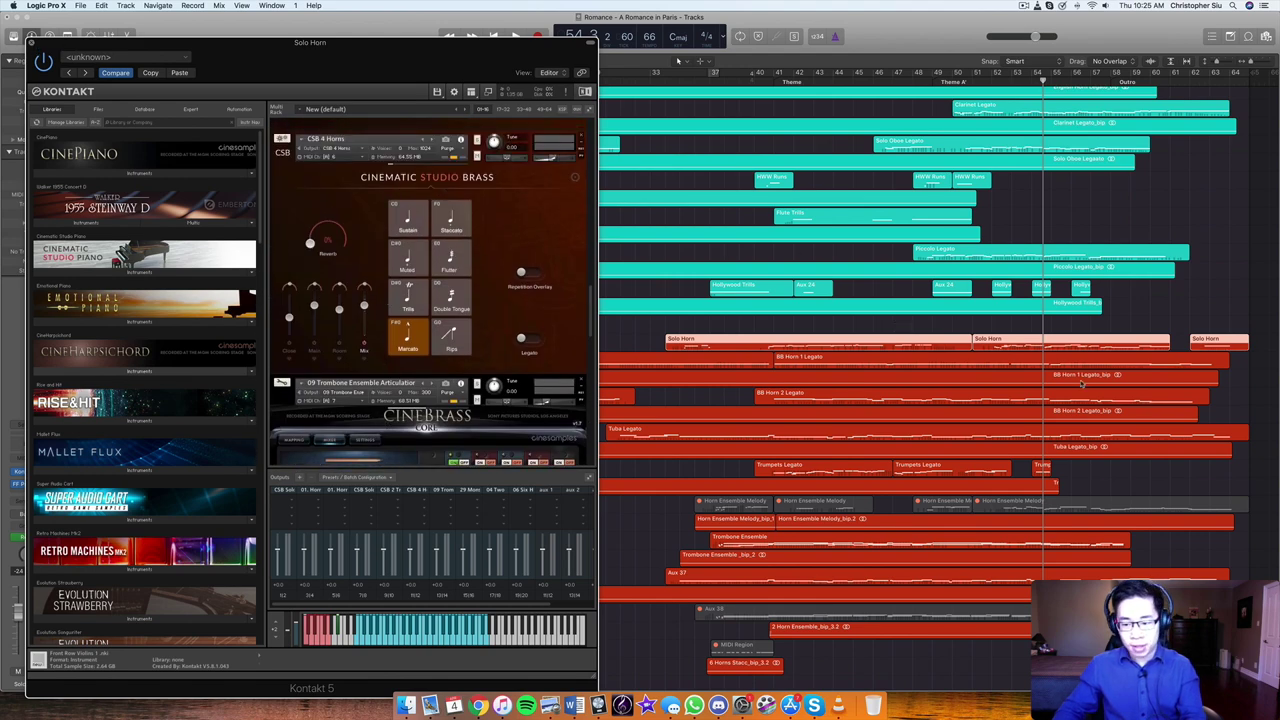
{"action": "key", "text": "super+w"}
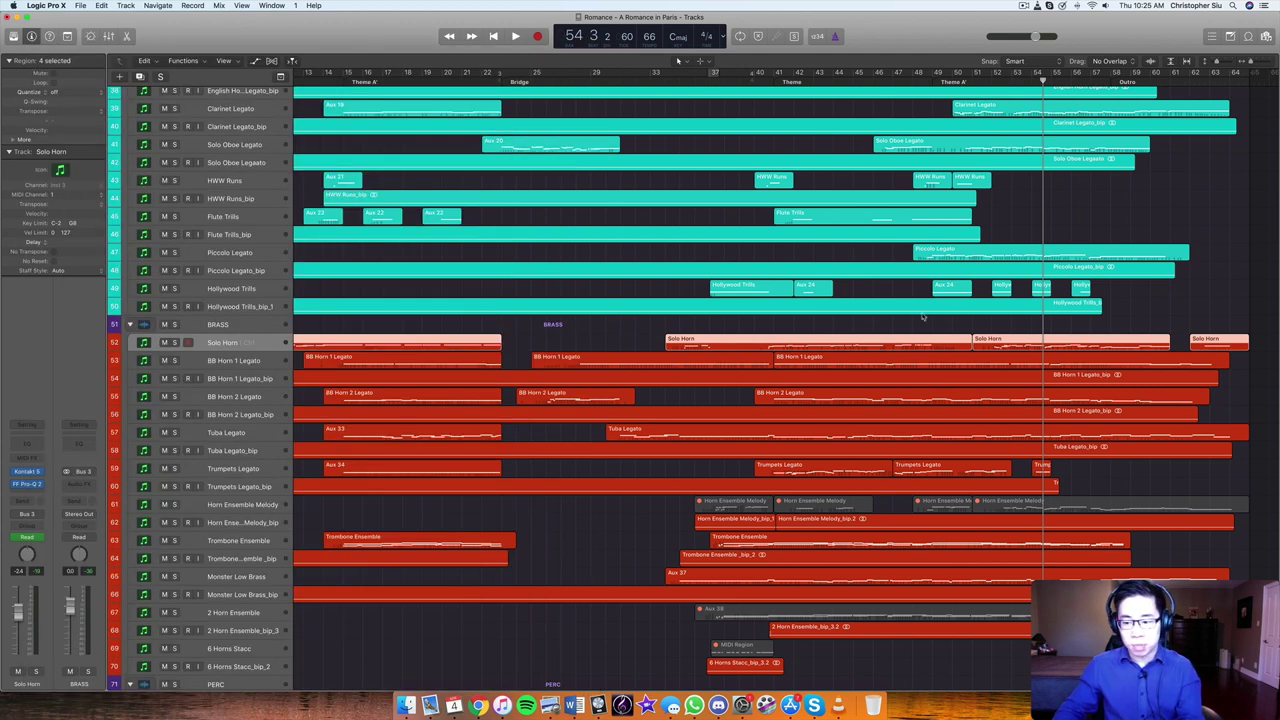
Play the full mix from bar 54 to bar 56 and bring the woodwind and string tracks into view
{"action": "key", "text": "space"}
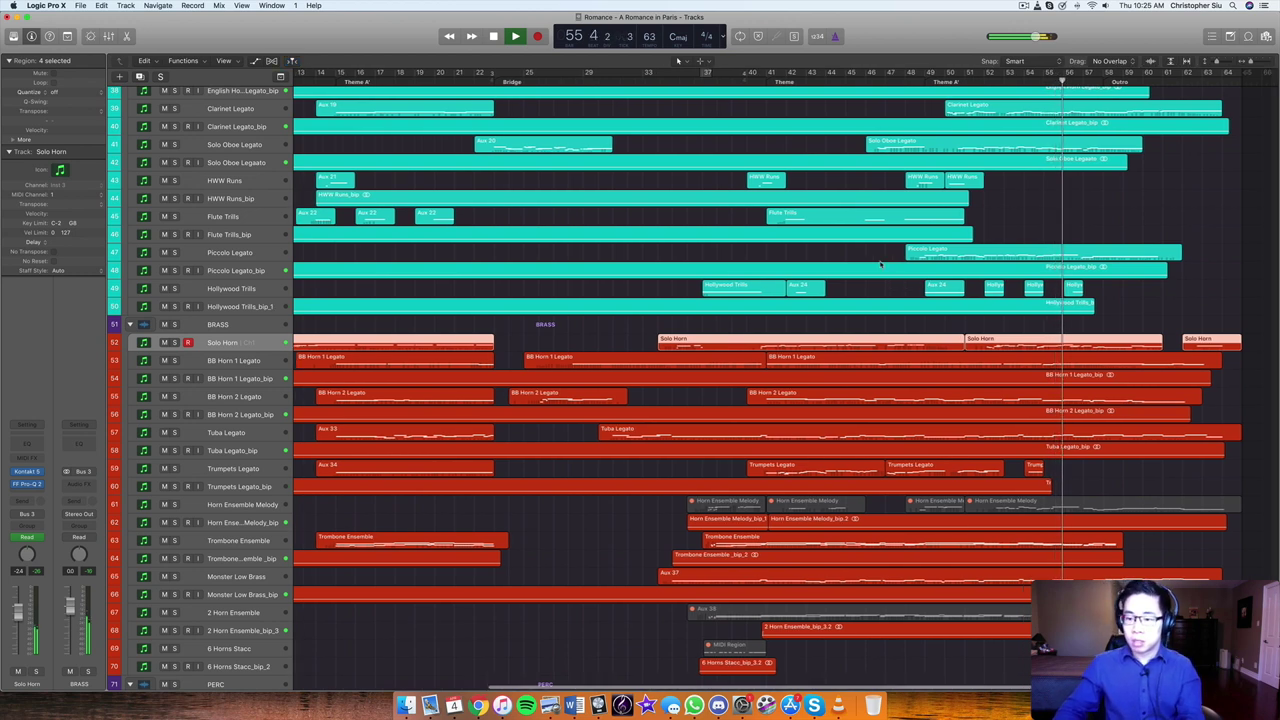
{"action": "scroll", "coordinate": [880, 264], "scroll_direction": "up", "scroll_amount": 10}
{"action": "key", "text": "space"}
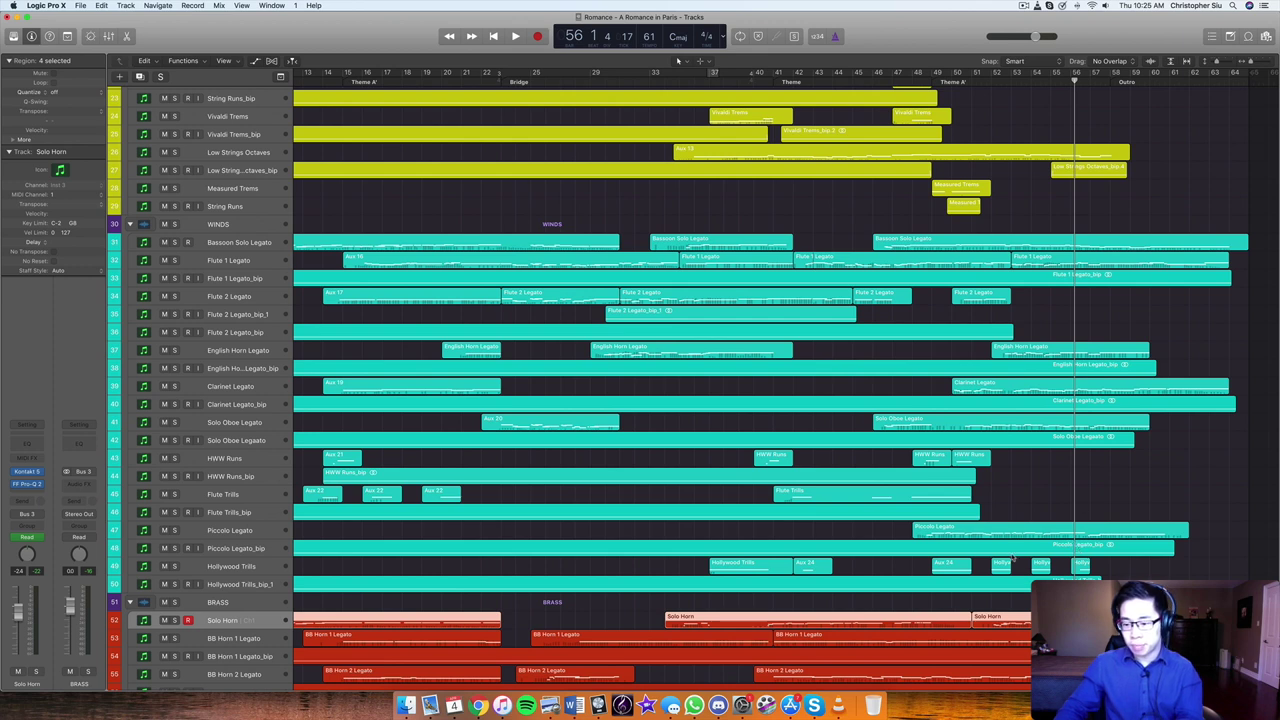
Play the full mix from bar 56 through the Outro to about bar 64, viewing the string, brass and percussion tracks
{"action": "key", "text": "space"}
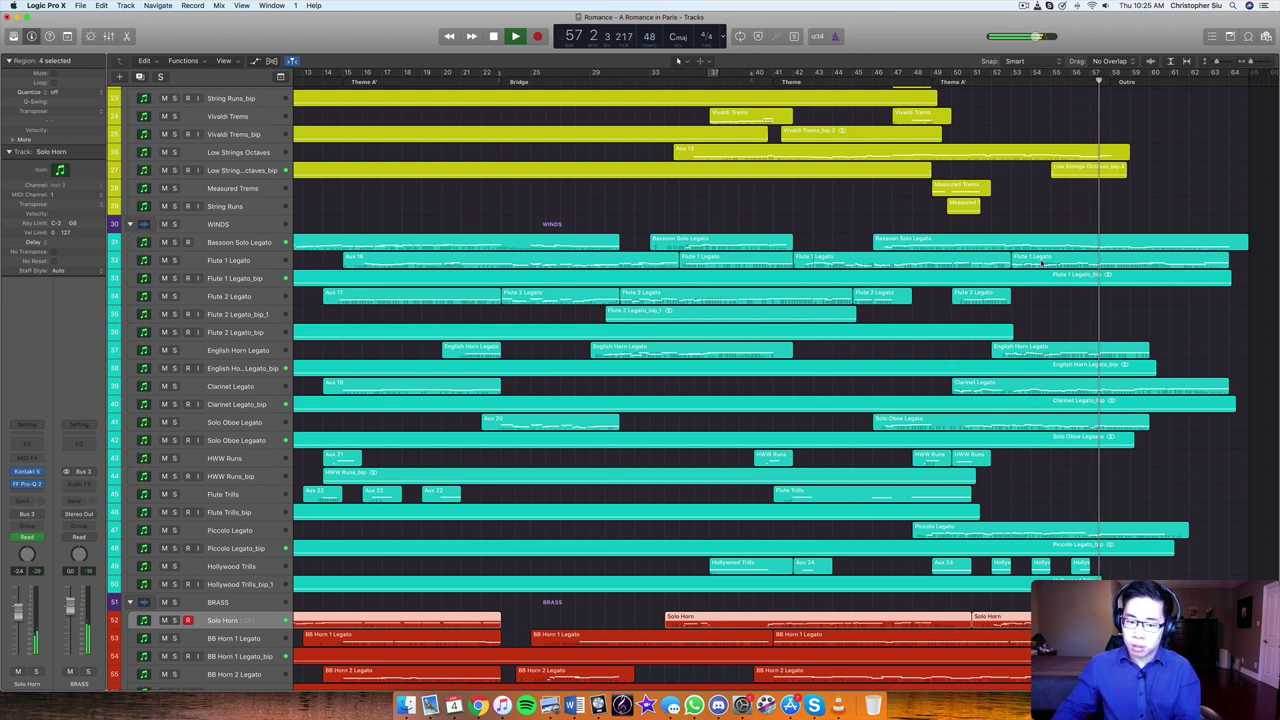
{"action": "scroll", "coordinate": [1043, 259], "scroll_direction": "up", "scroll_amount": 10}
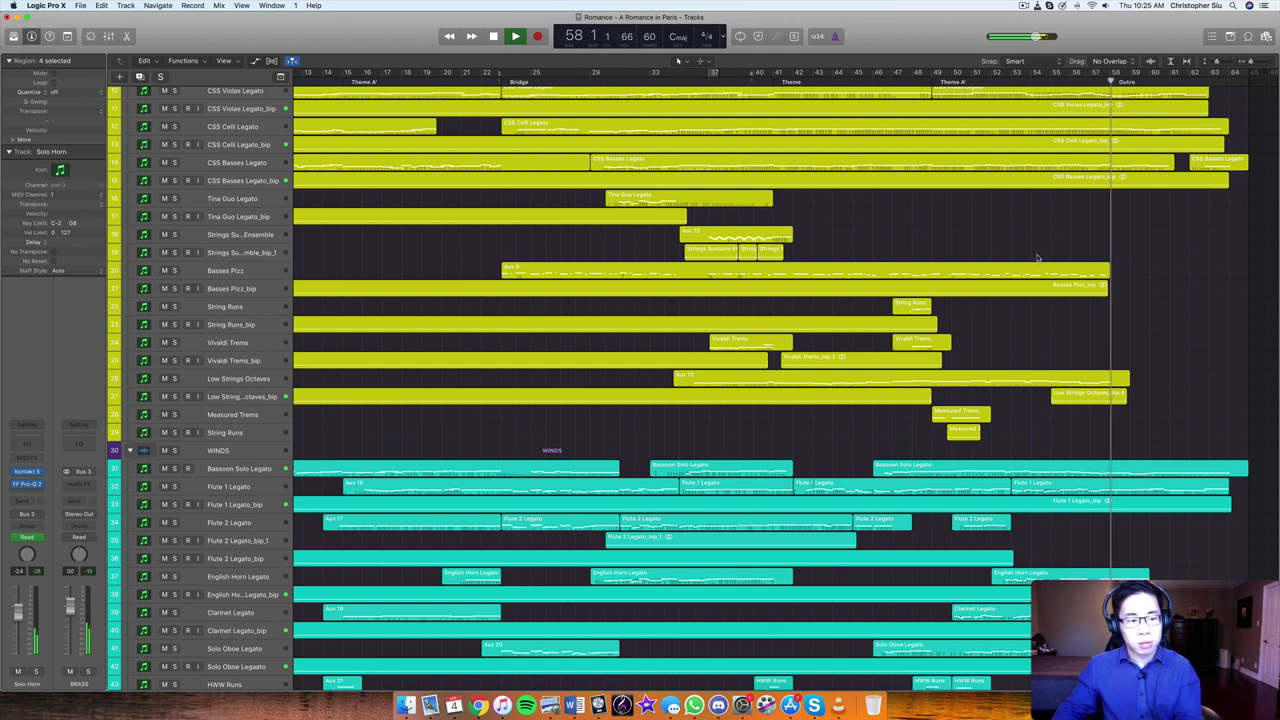
{"action": "scroll", "coordinate": [1037, 259], "scroll_direction": "down", "scroll_amount": 20}
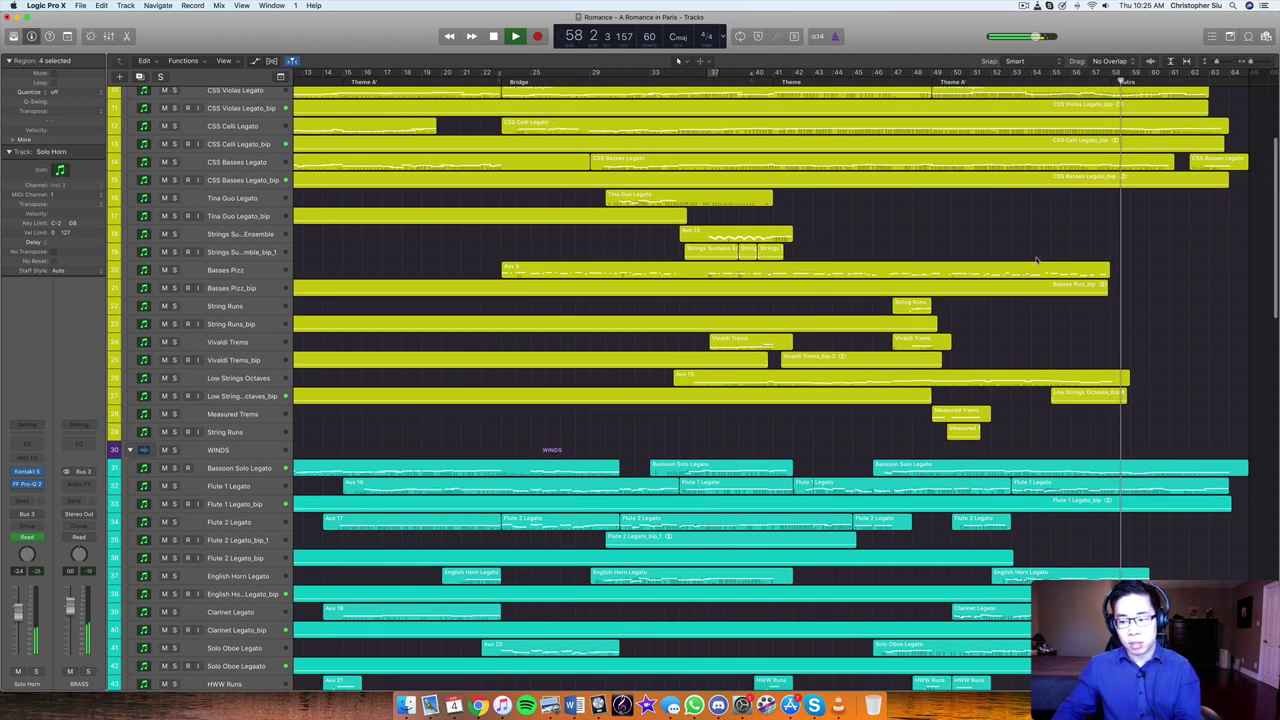
{"action": "scroll", "coordinate": [1037, 259], "scroll_direction": "down", "scroll_amount": 10}
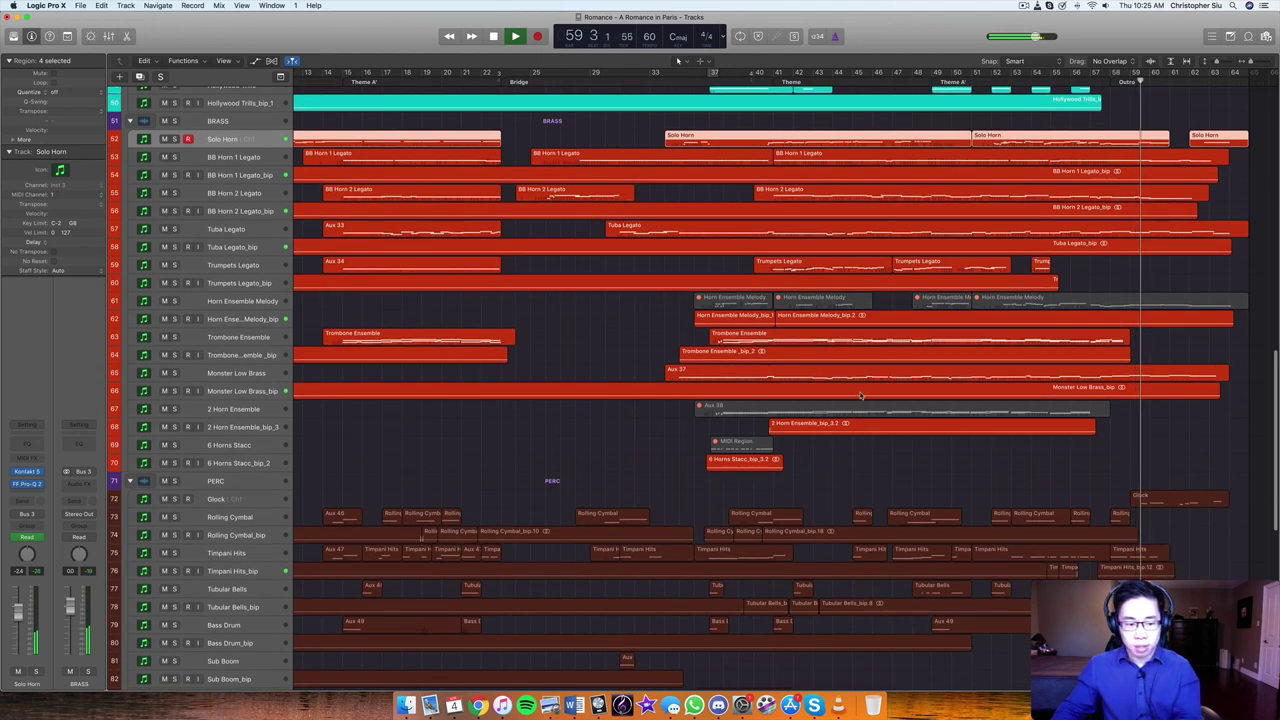
{"action": "scroll", "coordinate": [1000, 420], "scroll_direction": "down", "scroll_amount": 3}
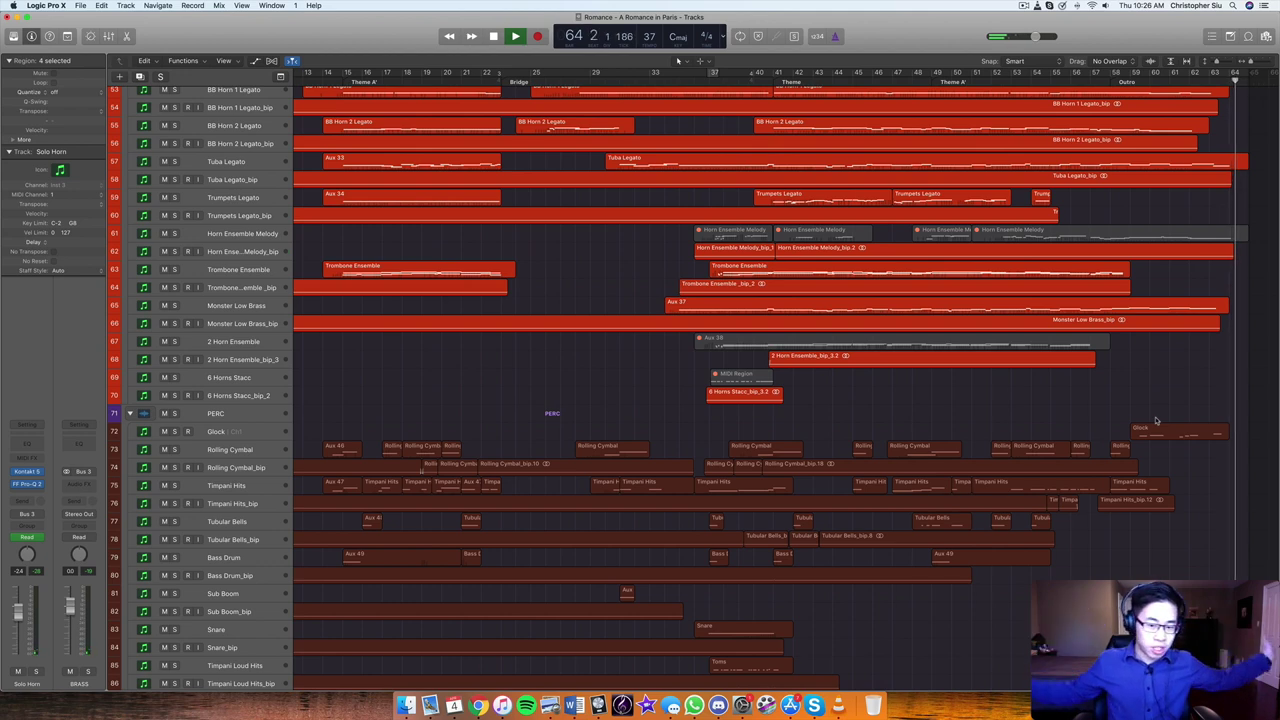
{"action": "key", "text": "space"}
Play the passage from about bar 38 to bar 40, listening to Vivaldi Trems_bip soloed before returning to the full mix
{"action": "scroll", "coordinate": [500, 482], "scroll_direction": "up", "scroll_amount": 10}
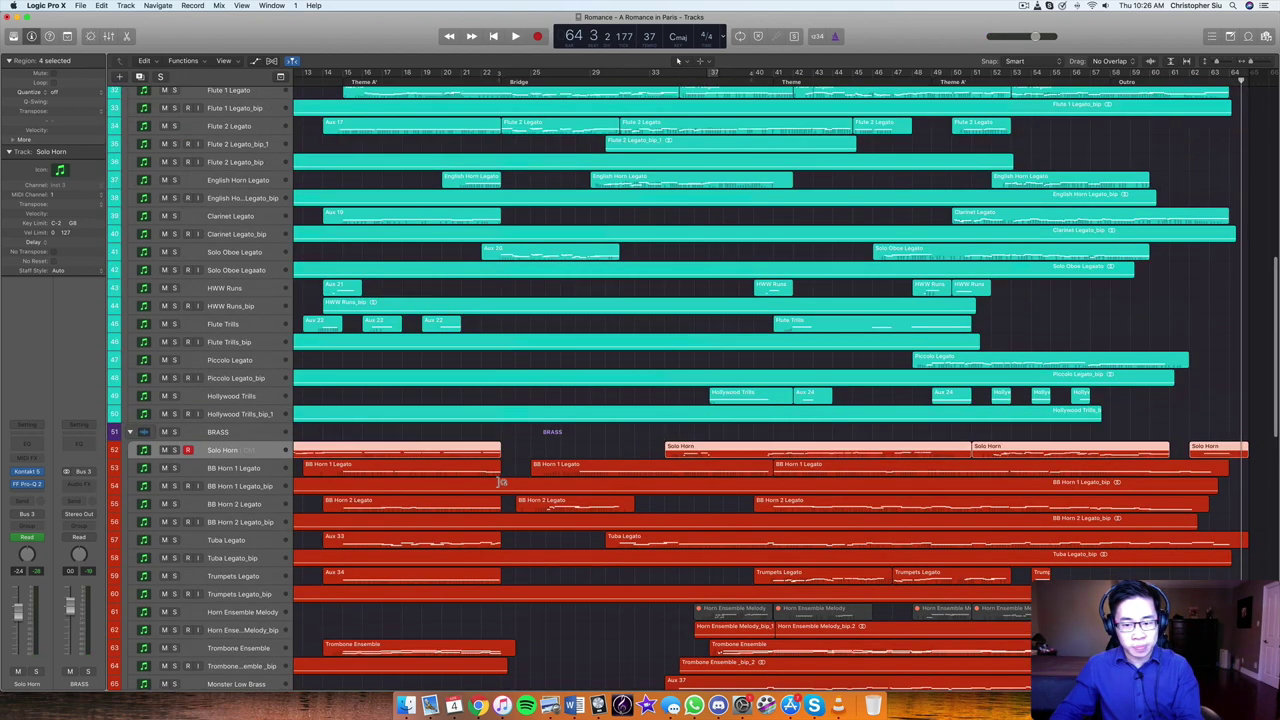
{"action": "scroll", "coordinate": [500, 485], "scroll_direction": "up", "scroll_amount": 5}
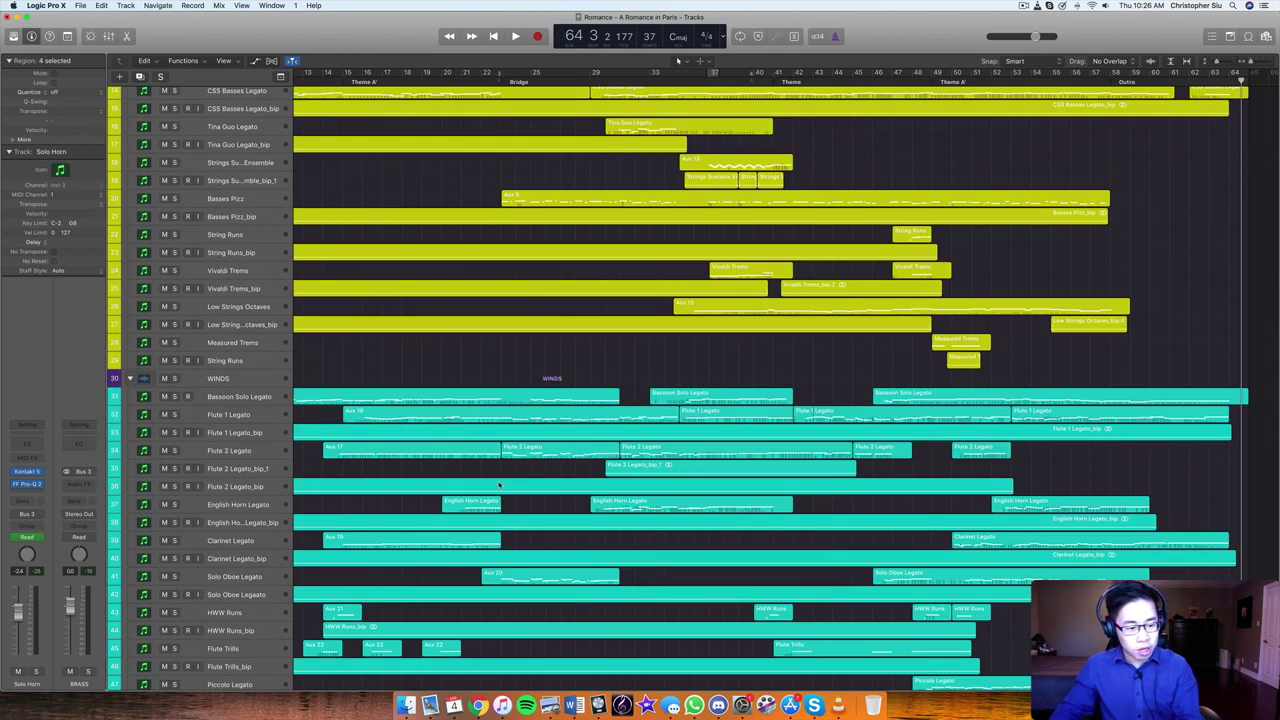
{"action": "scroll", "coordinate": [500, 485], "scroll_direction": "left", "scroll_amount": 3}
{"action": "scroll", "coordinate": [499, 485], "scroll_direction": "left", "scroll_amount": 3}
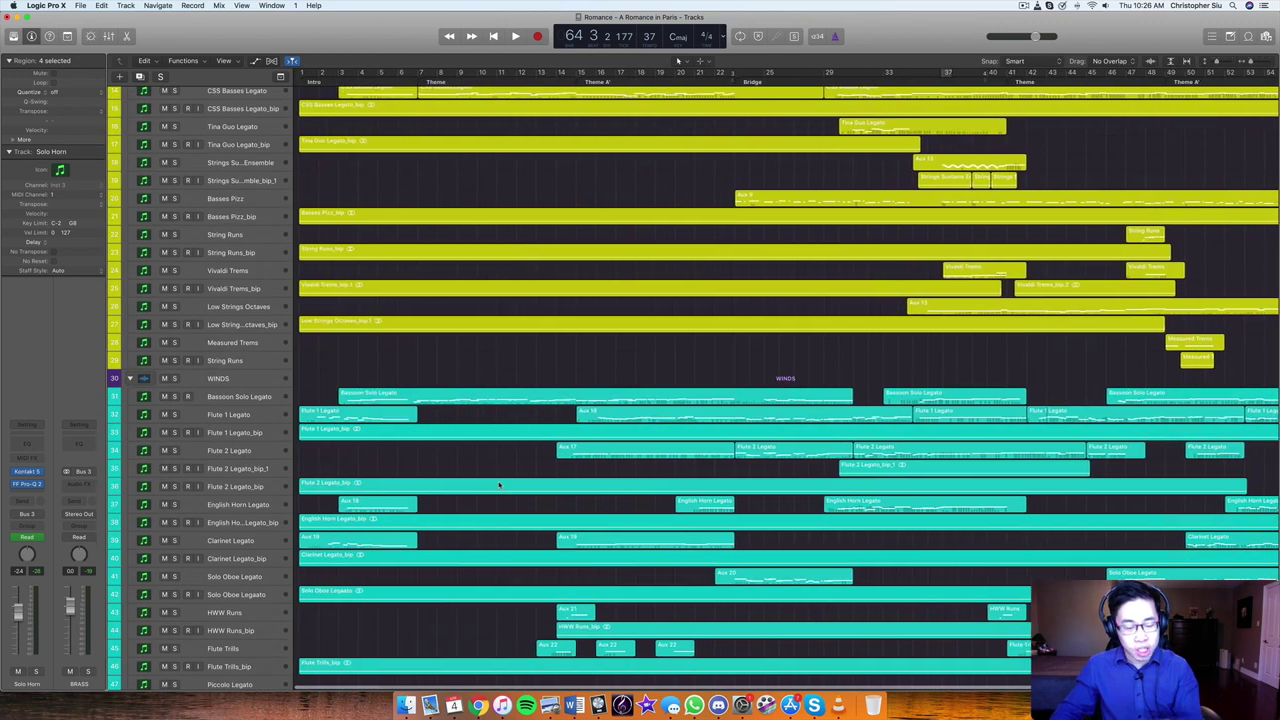
{"action": "scroll", "coordinate": [499, 485], "scroll_direction": "up", "scroll_amount": 2}
{"action": "scroll", "coordinate": [499, 485], "scroll_direction": "up", "scroll_amount": 3}
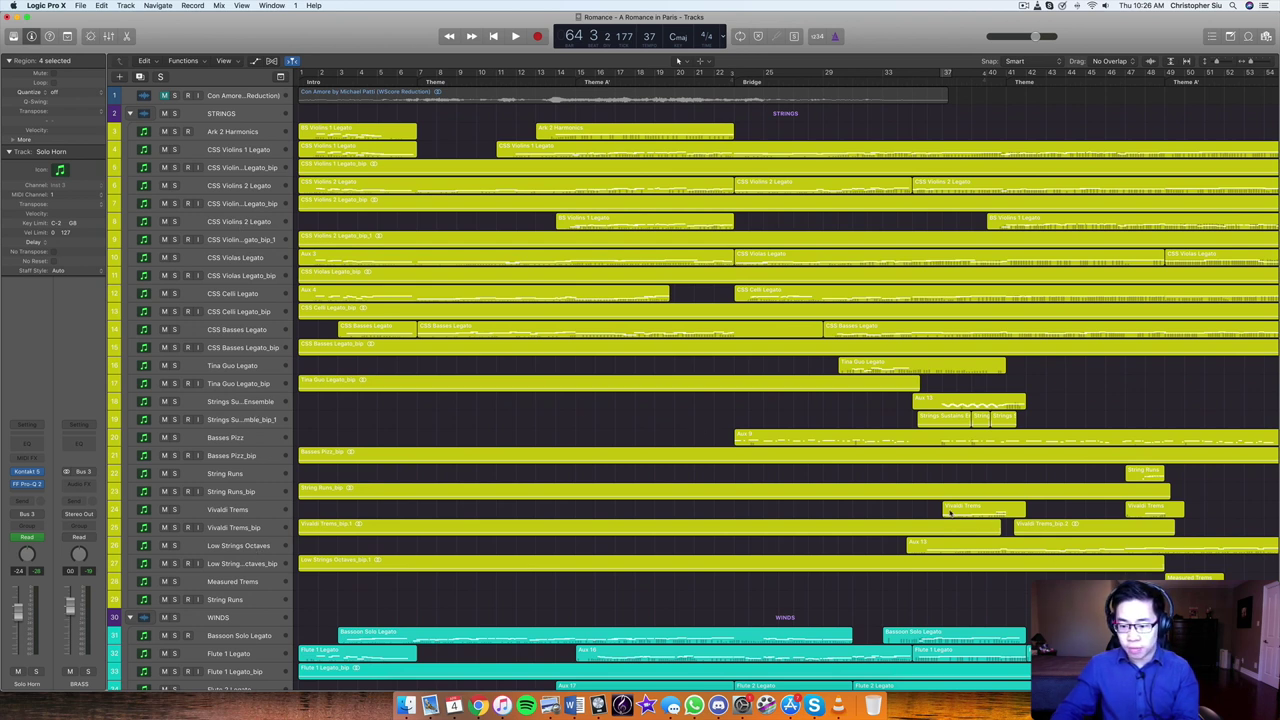
{"action": "left_click", "coordinate": [957, 83]}
{"action": "key", "text": "space"}
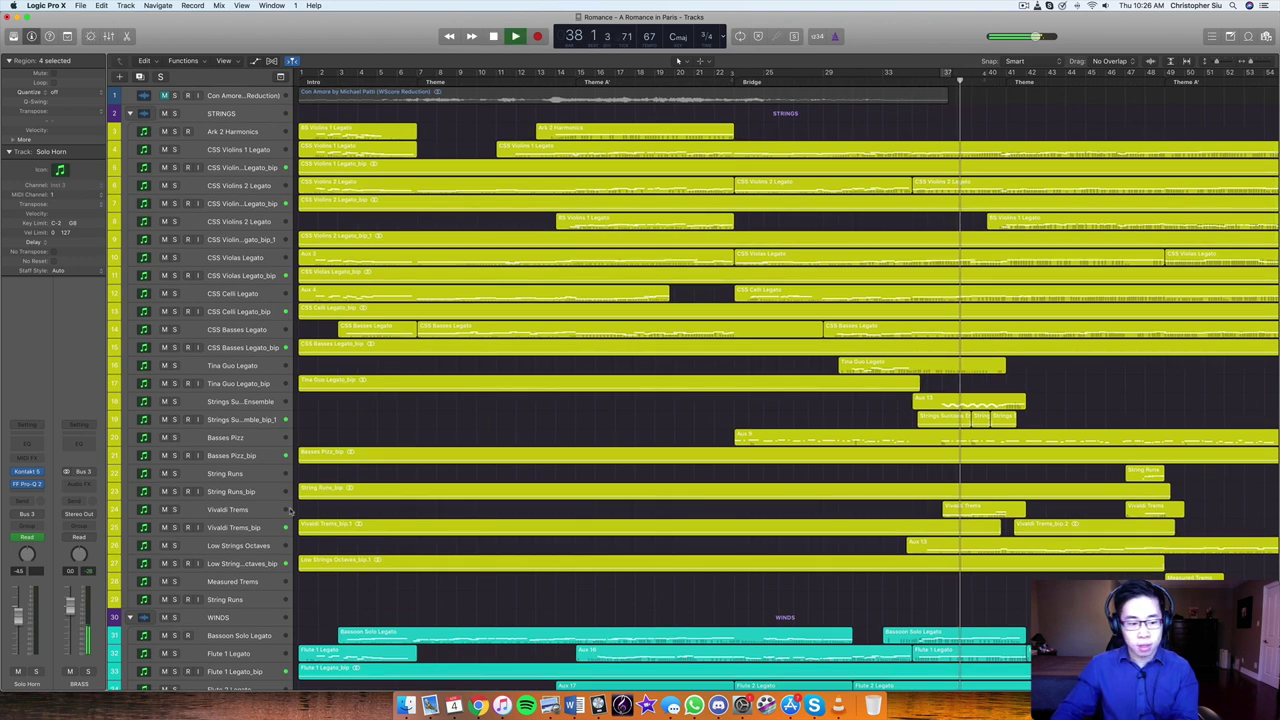
{"action": "left_click", "coordinate": [174, 527]}
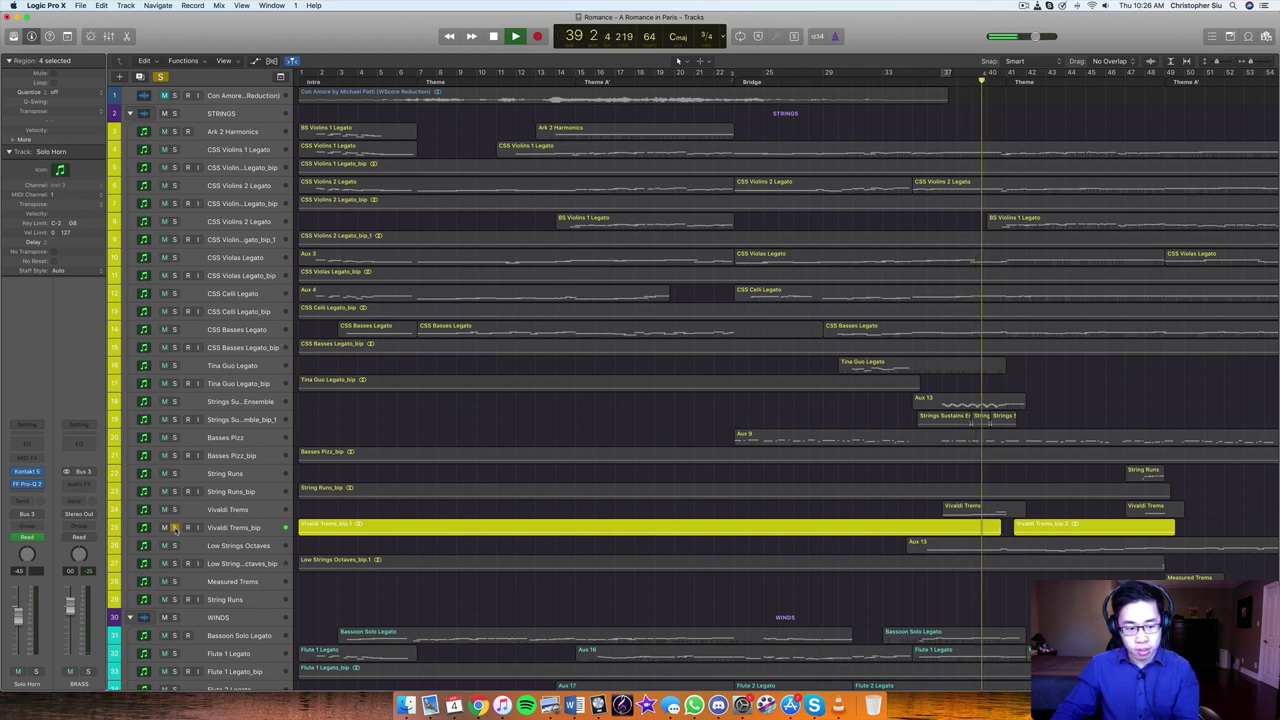
{"action": "left_click", "coordinate": [174, 527]}
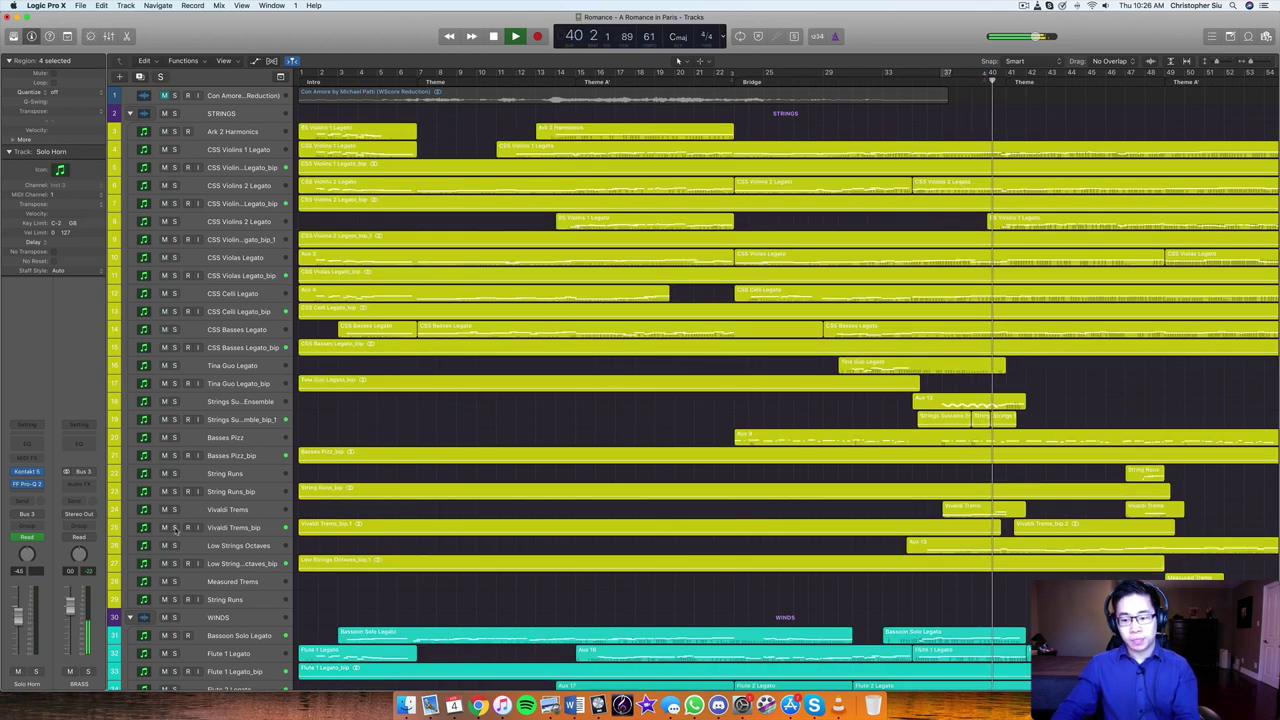
{"action": "key", "text": "space"}
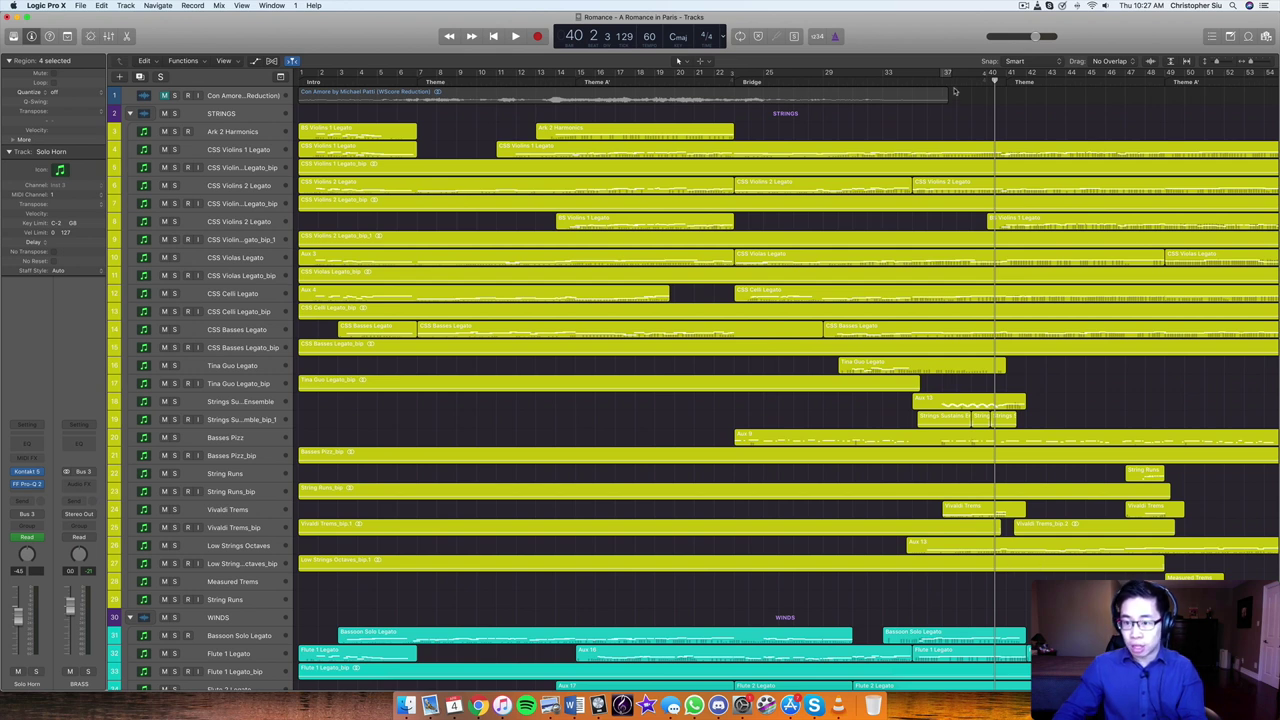
Move the playhead to bar 42 and look over the woodwind, brass and percussion tracks
{"action": "key", "text": "period"}
{"action": "key", "text": "period"}
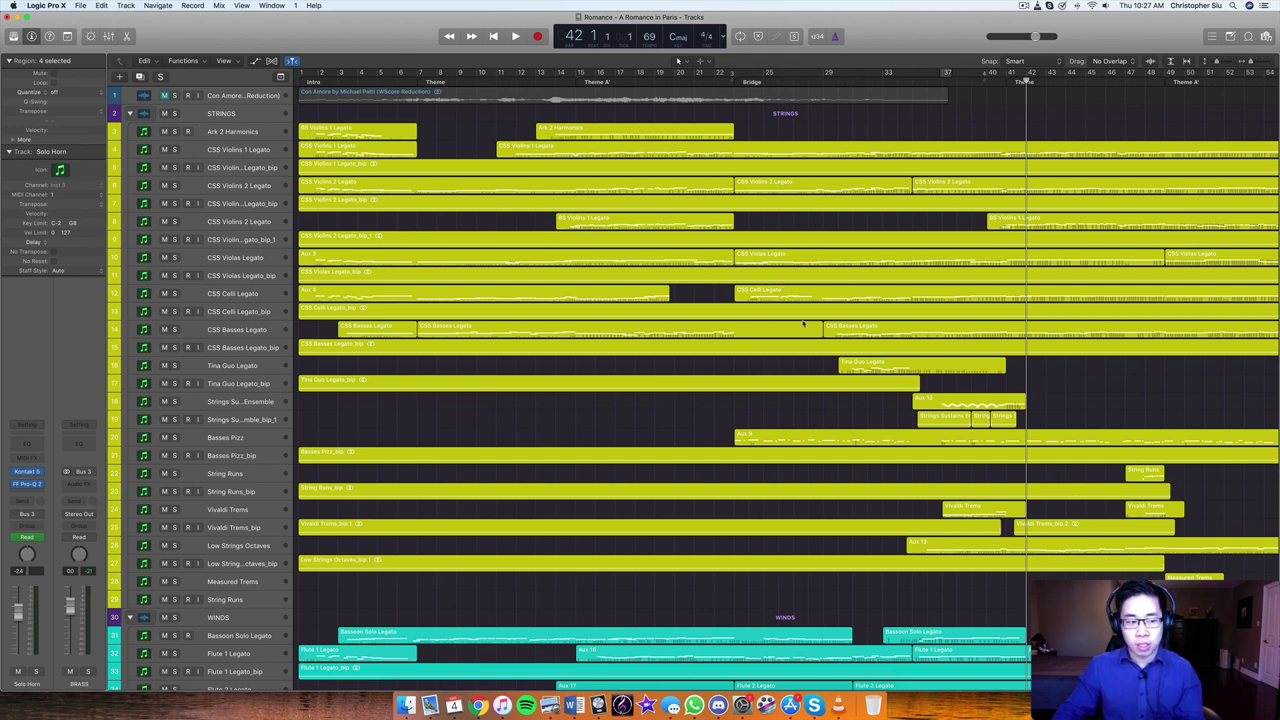
{"action": "scroll", "coordinate": [803, 323], "scroll_direction": "down", "scroll_amount": 10}
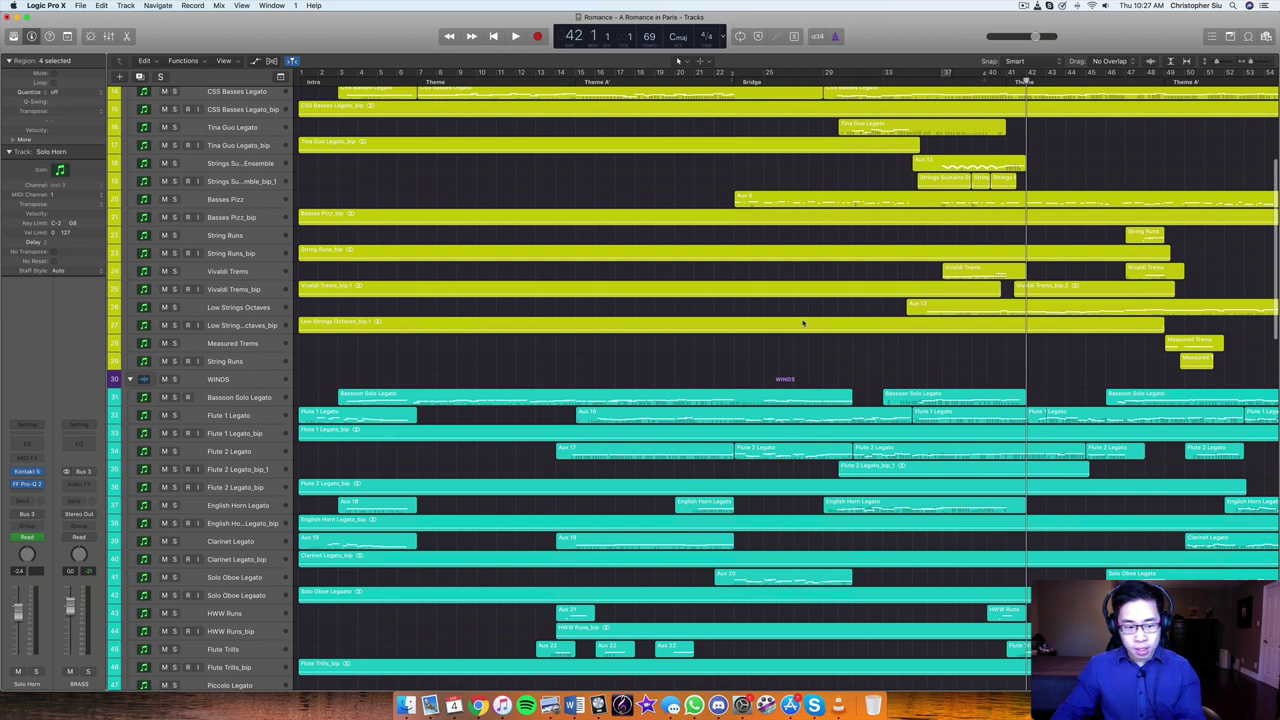
{"action": "scroll", "coordinate": [803, 323], "scroll_direction": "down", "scroll_amount": 15}
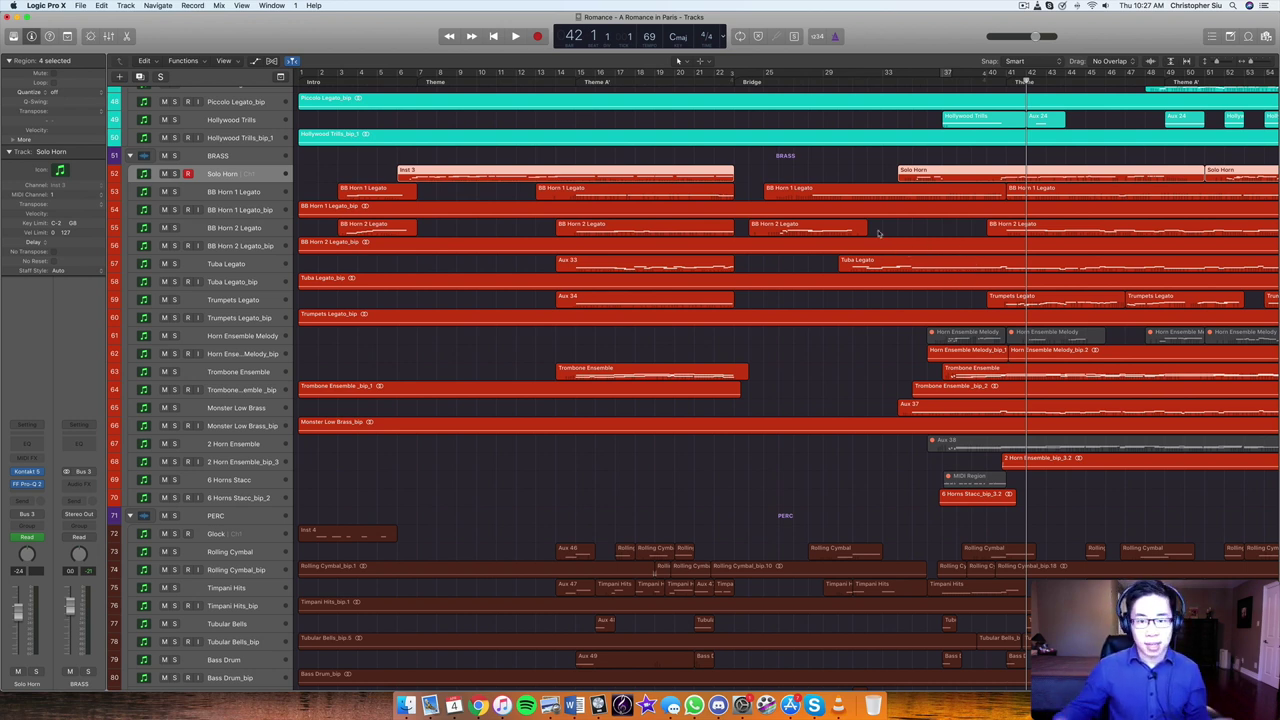
{"action": "scroll", "coordinate": [853, 156], "scroll_direction": "down", "scroll_amount": 15}
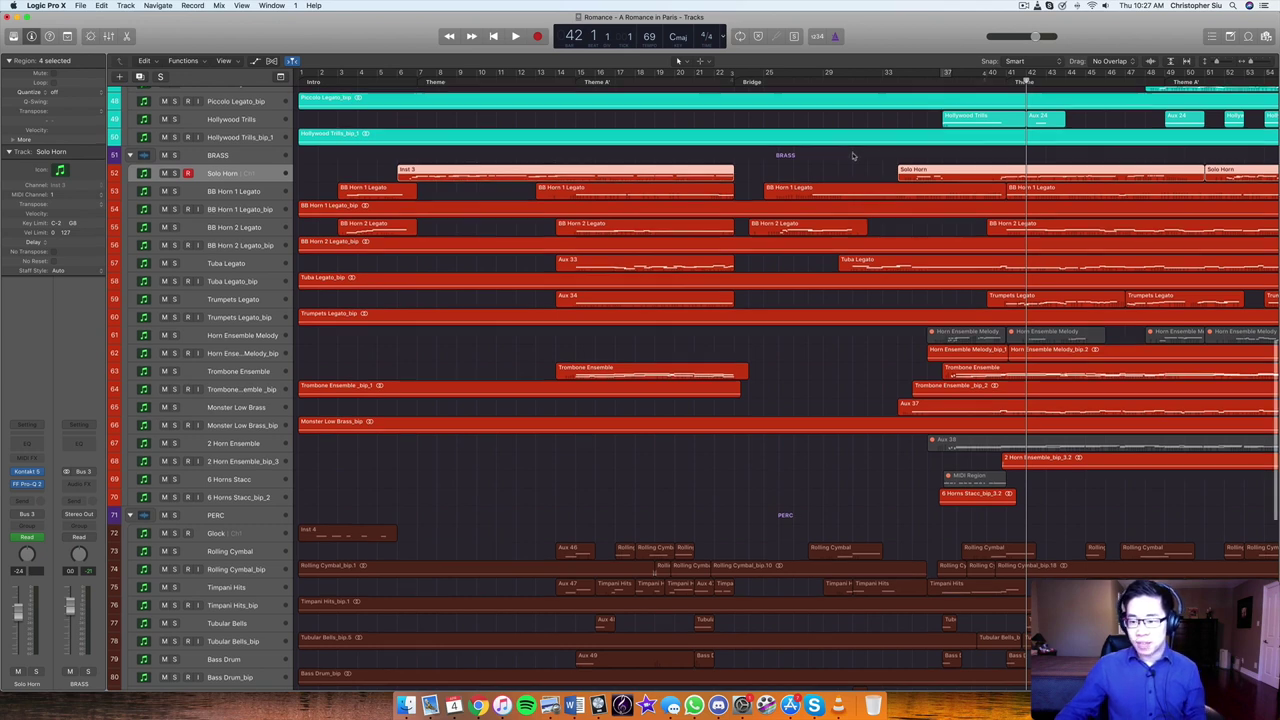